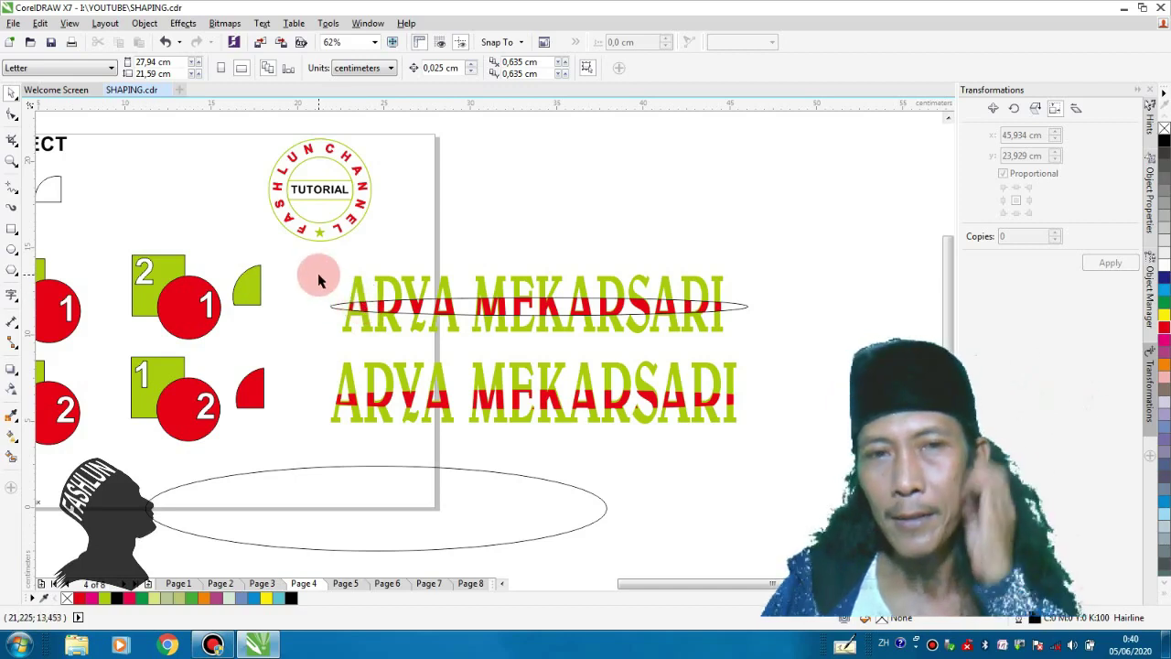
scroll(309, 266, down, 2)
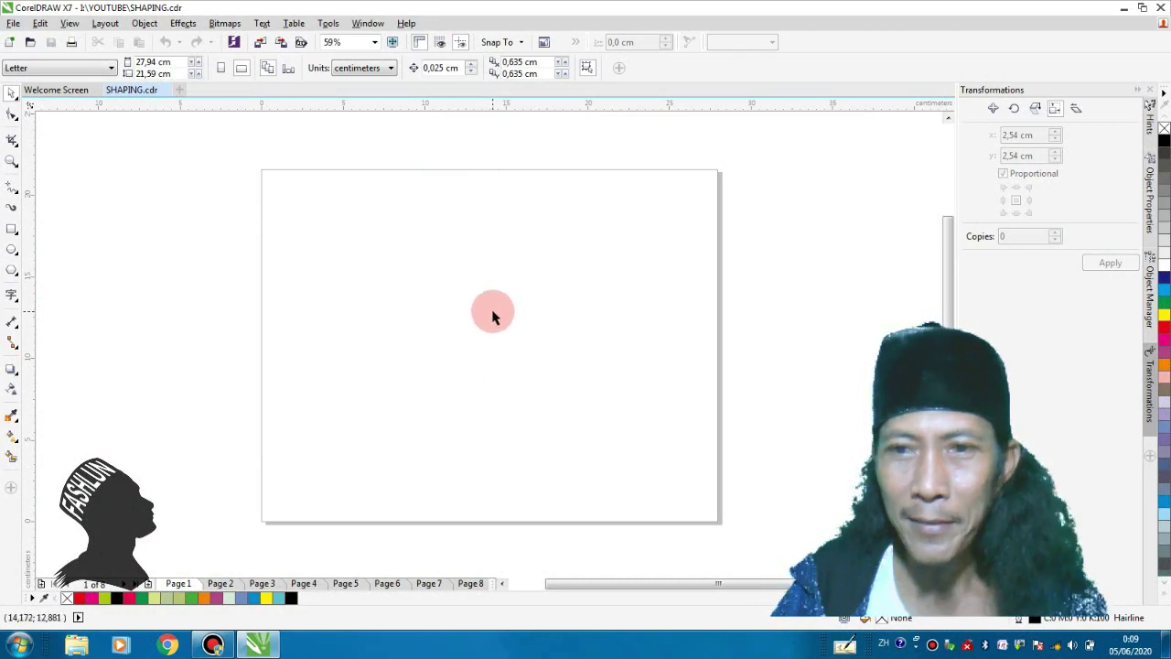
scroll(492, 316, up, 2)
scroll(483, 277, down, 4)
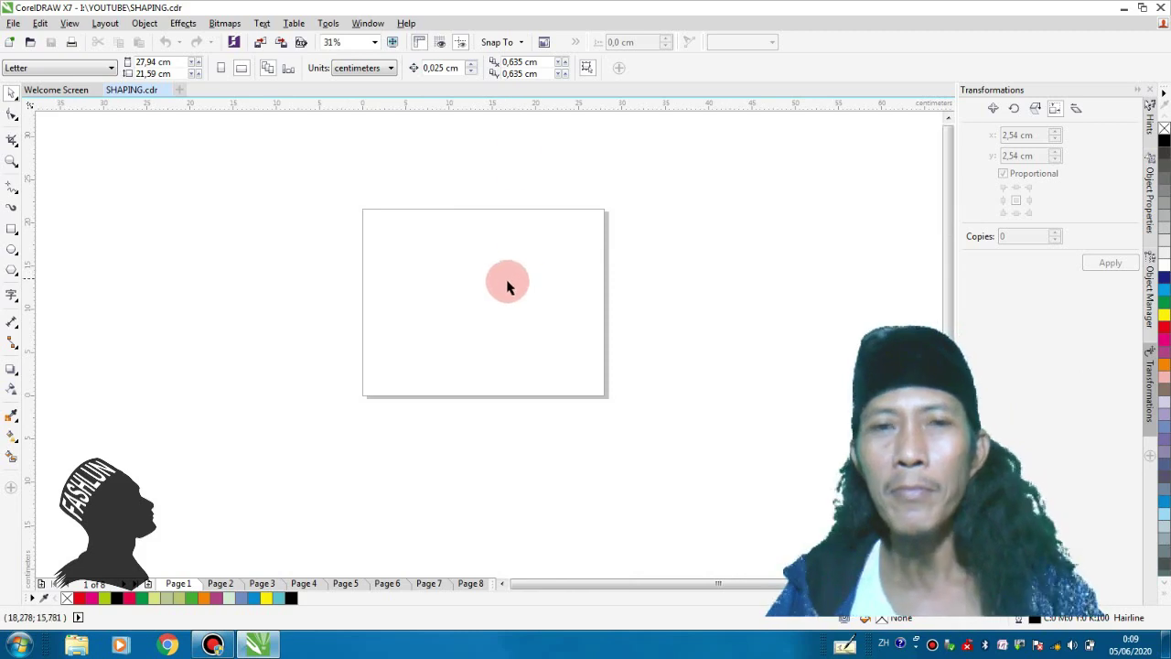
scroll(499, 277, up, 1)
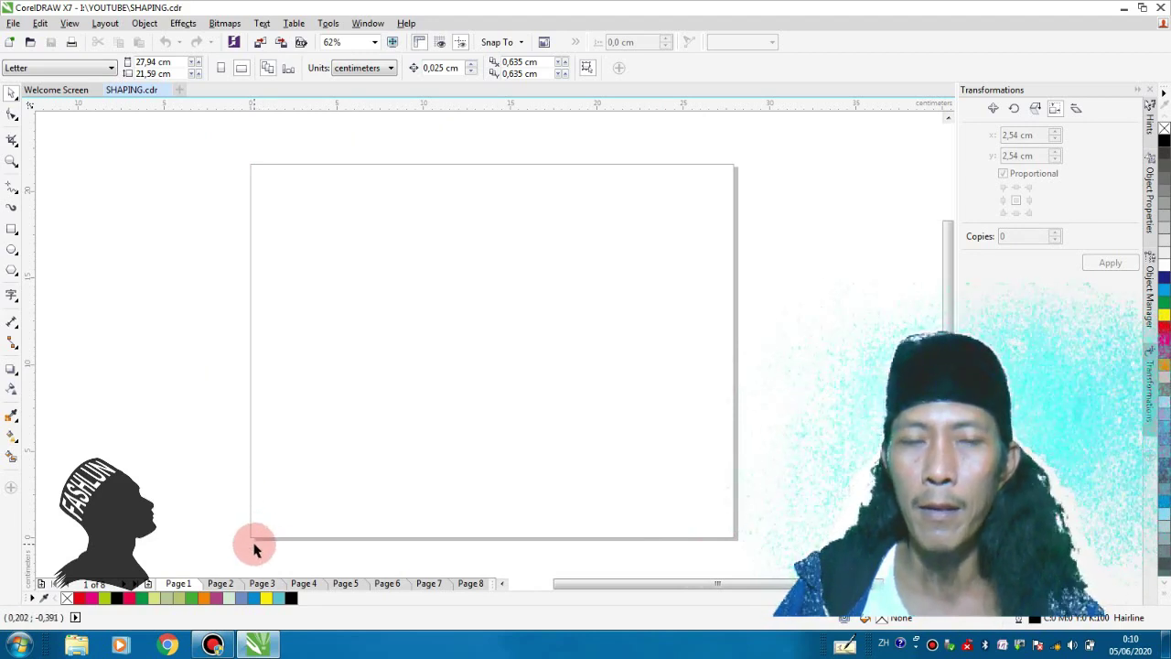
Go to page 2 and look over the weld heading and its square-and-circle examples
key(Page_Down)
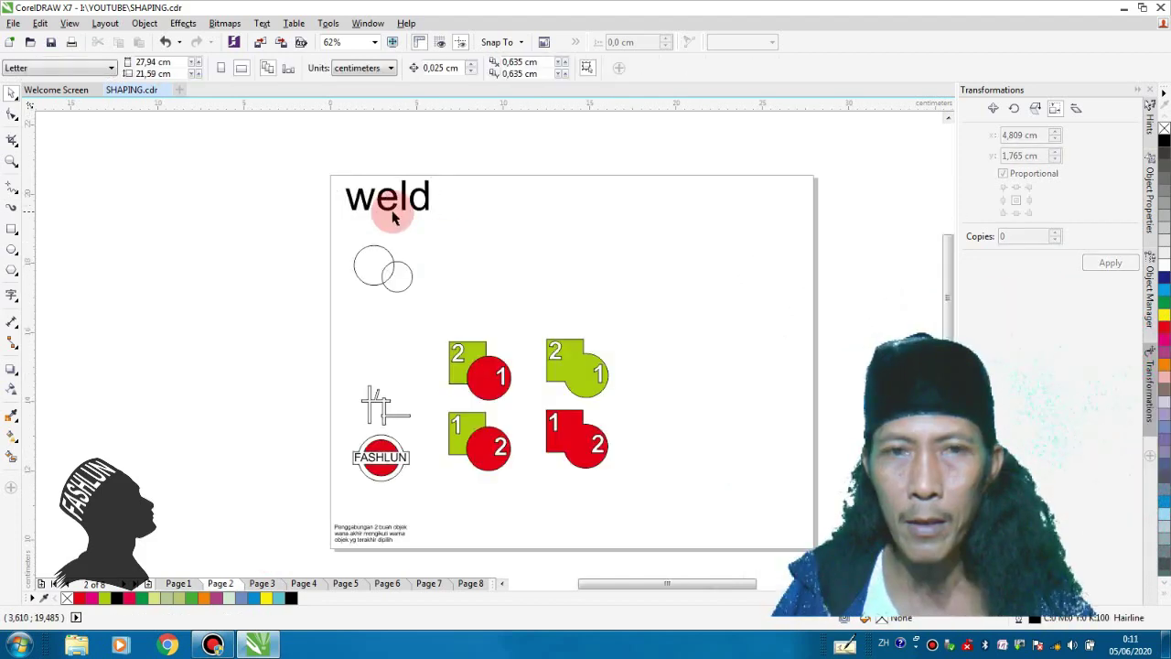
scroll(392, 210, up, 2)
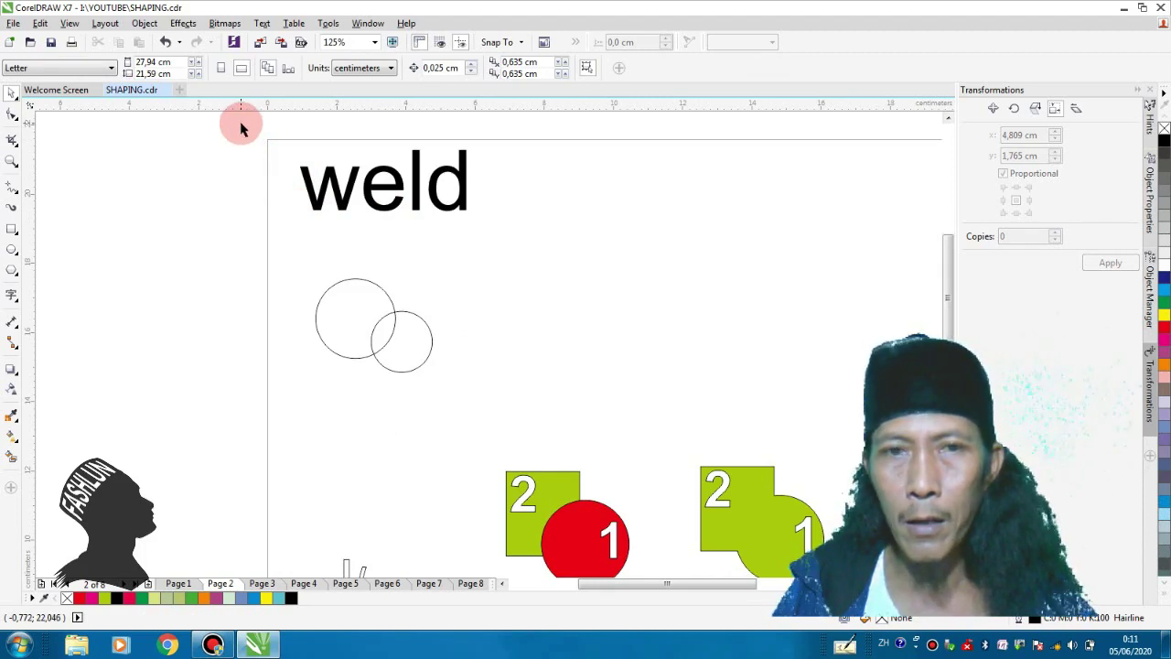
drag(240, 123, 499, 234)
scroll(303, 203, down, 4)
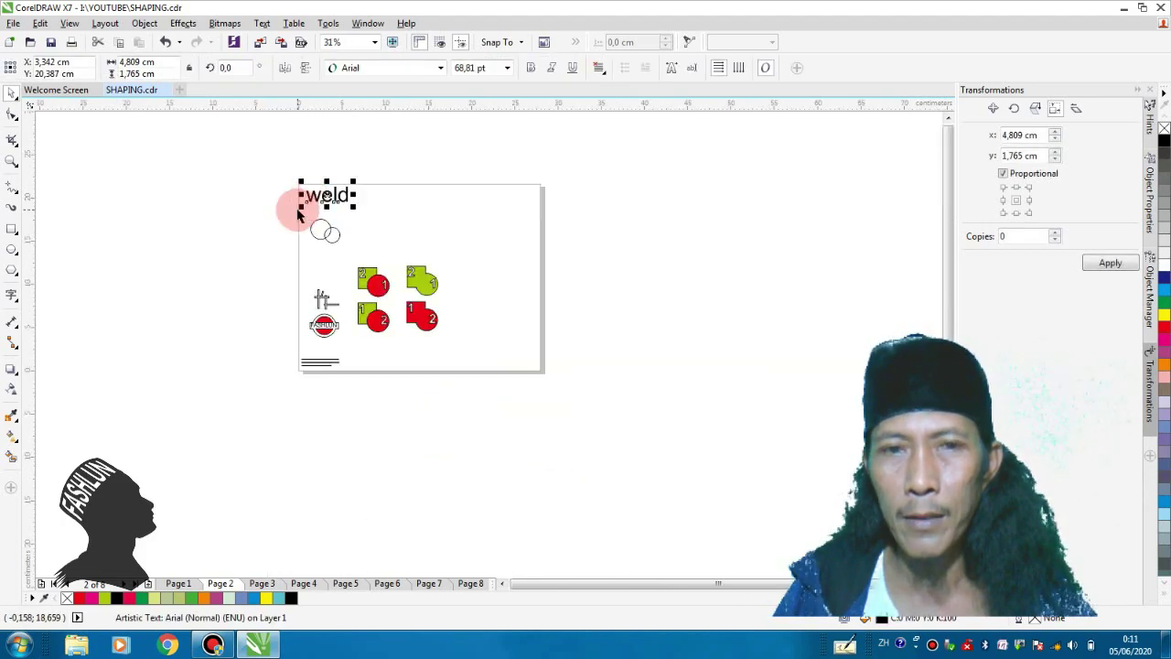
scroll(334, 320, up, 2)
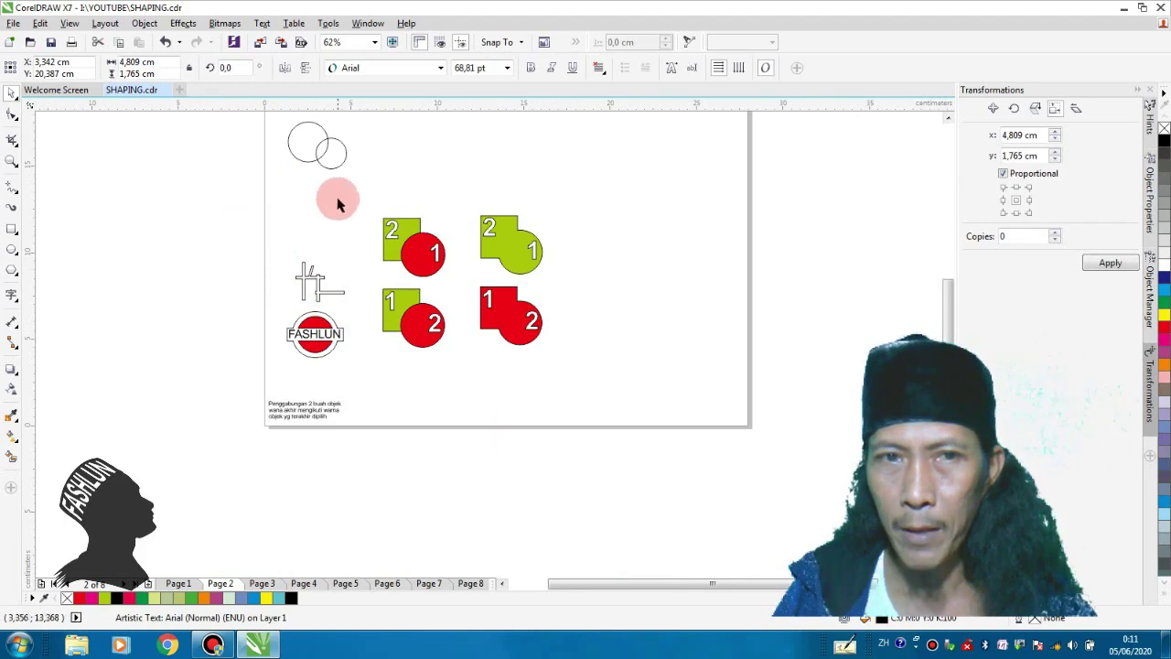
scroll(416, 301, up, 2)
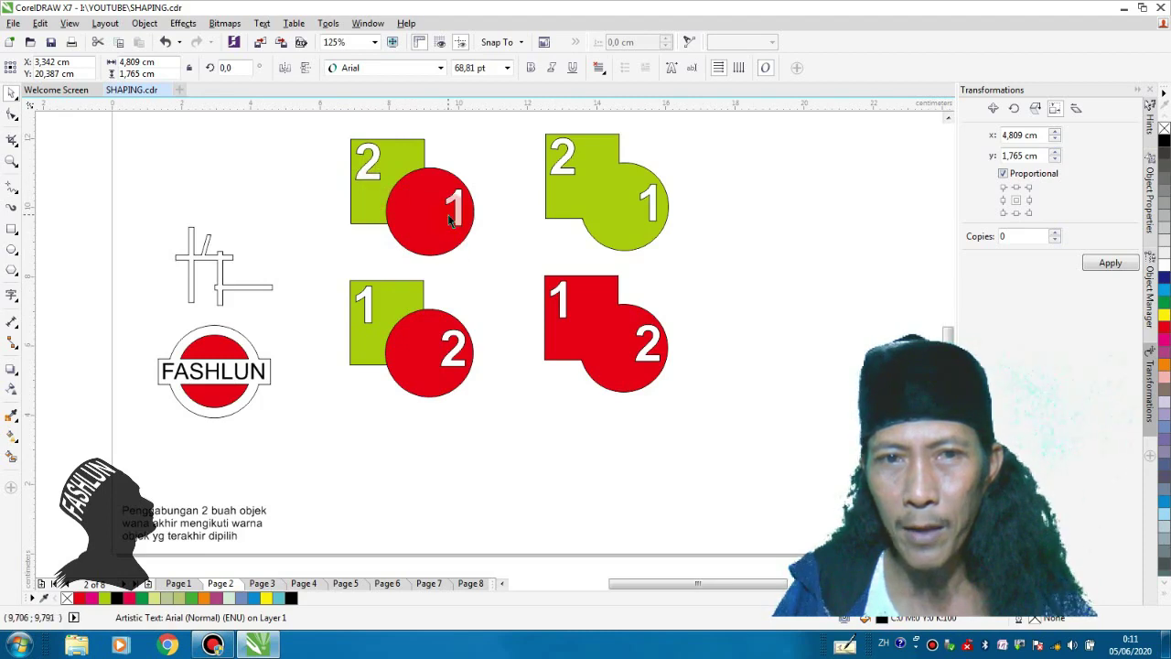
Bring the green square numbered 1 to the front of the page, above the red circle numbered 2
click(362, 324)
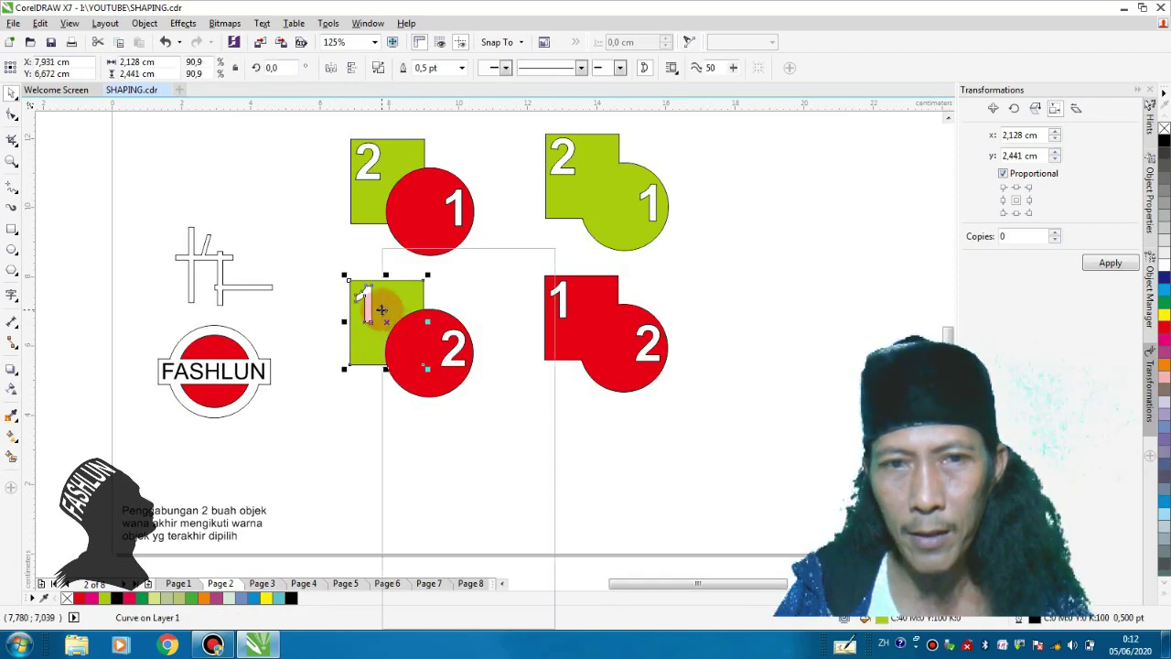
right_click(381, 309)
mouse_move(450, 468)
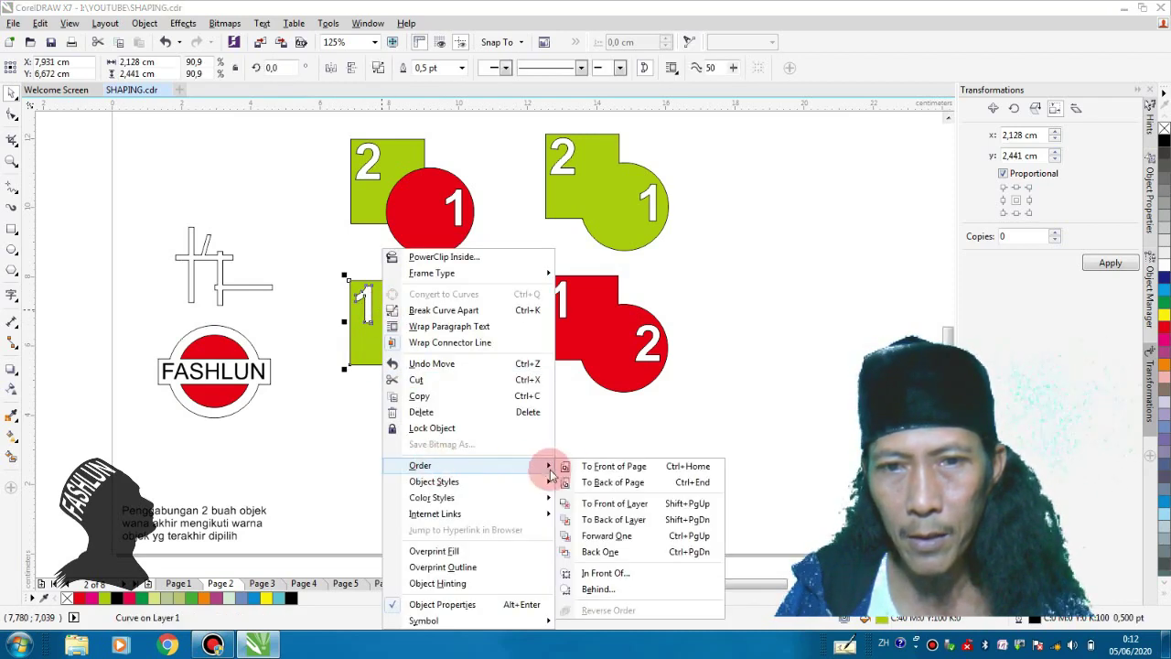
click(604, 468)
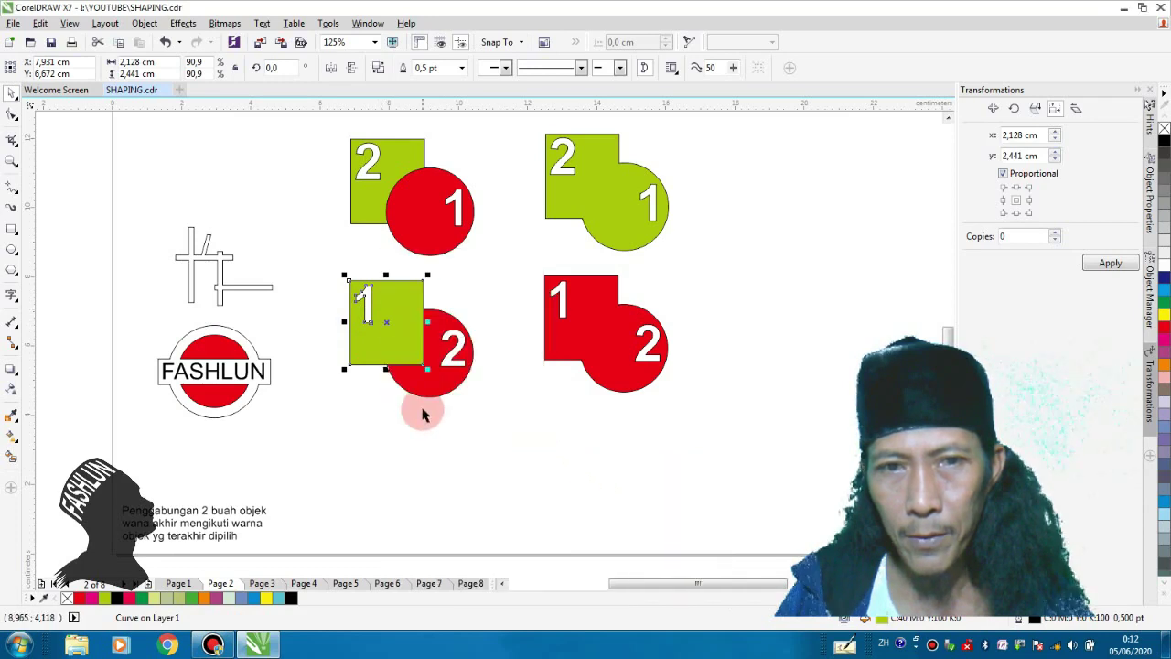
click(444, 455)
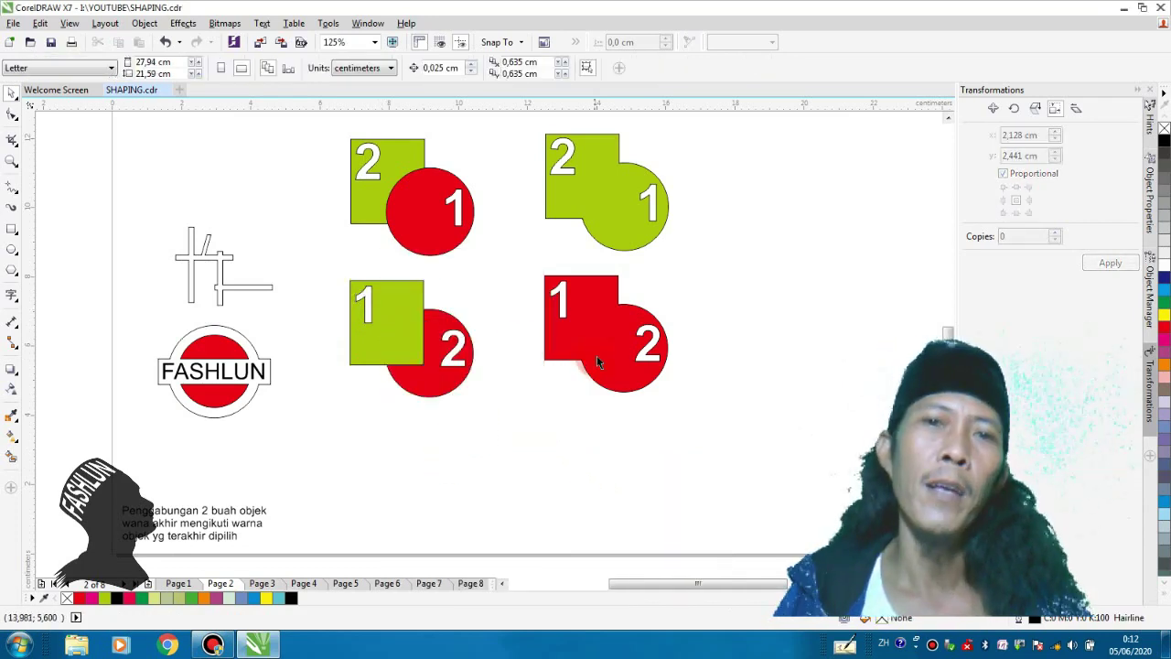
Examine the explanatory note about combining two objects at the bottom of the weld page
scroll(429, 402, down, 1)
scroll(394, 338, down, 1)
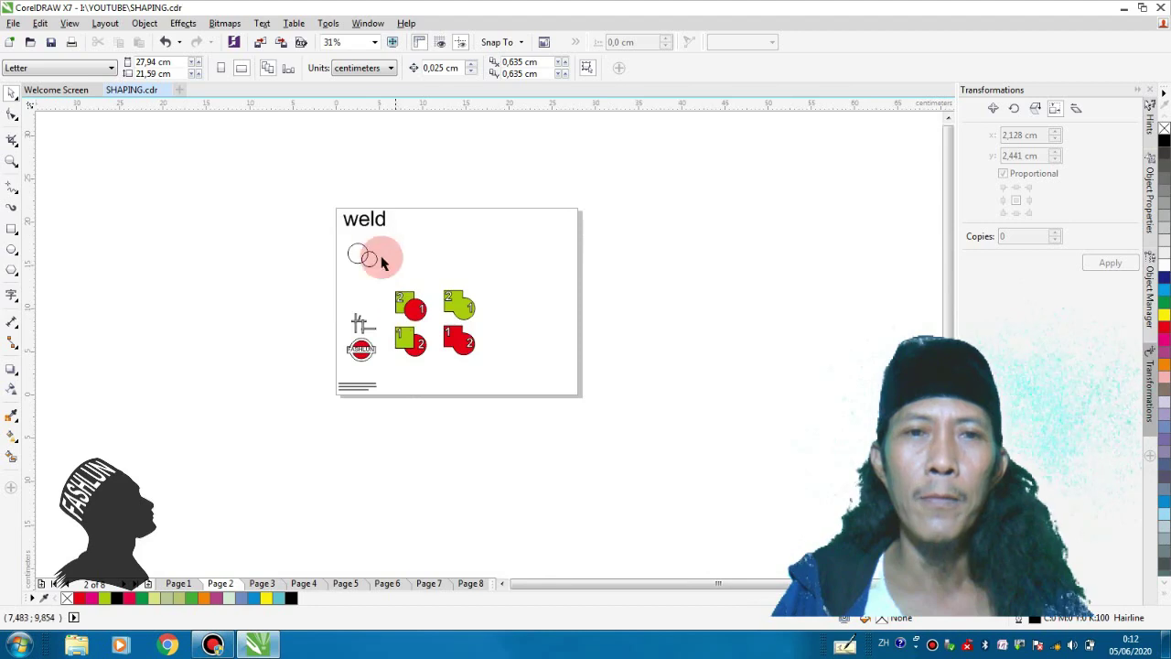
scroll(375, 254, up, 1)
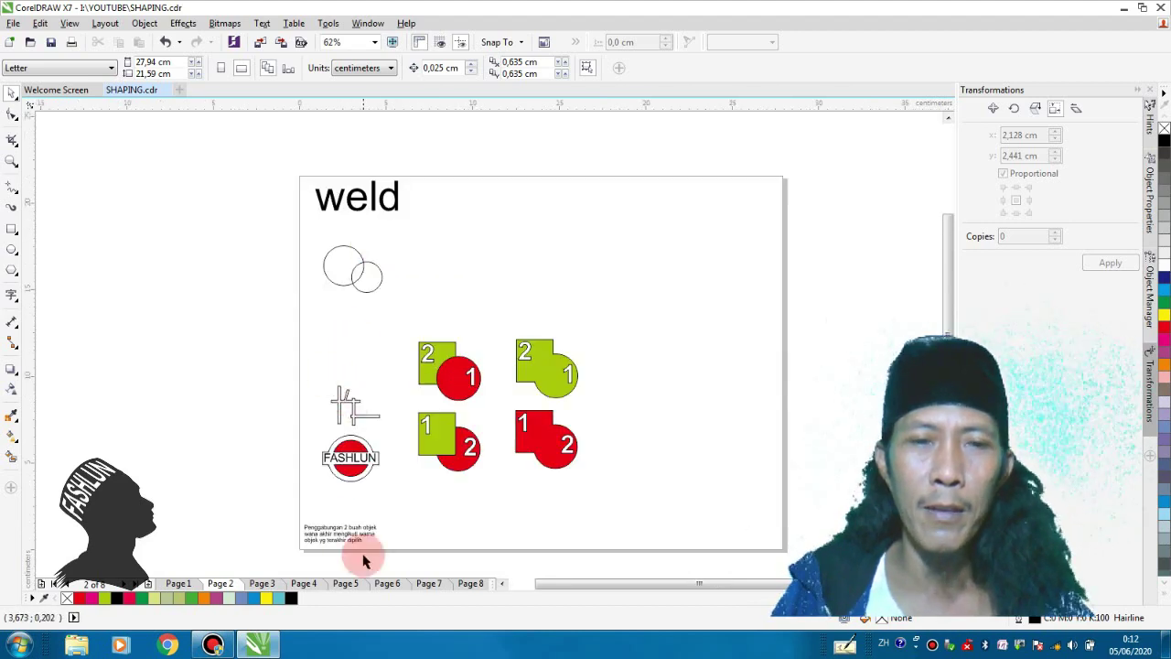
scroll(341, 556, up, 2)
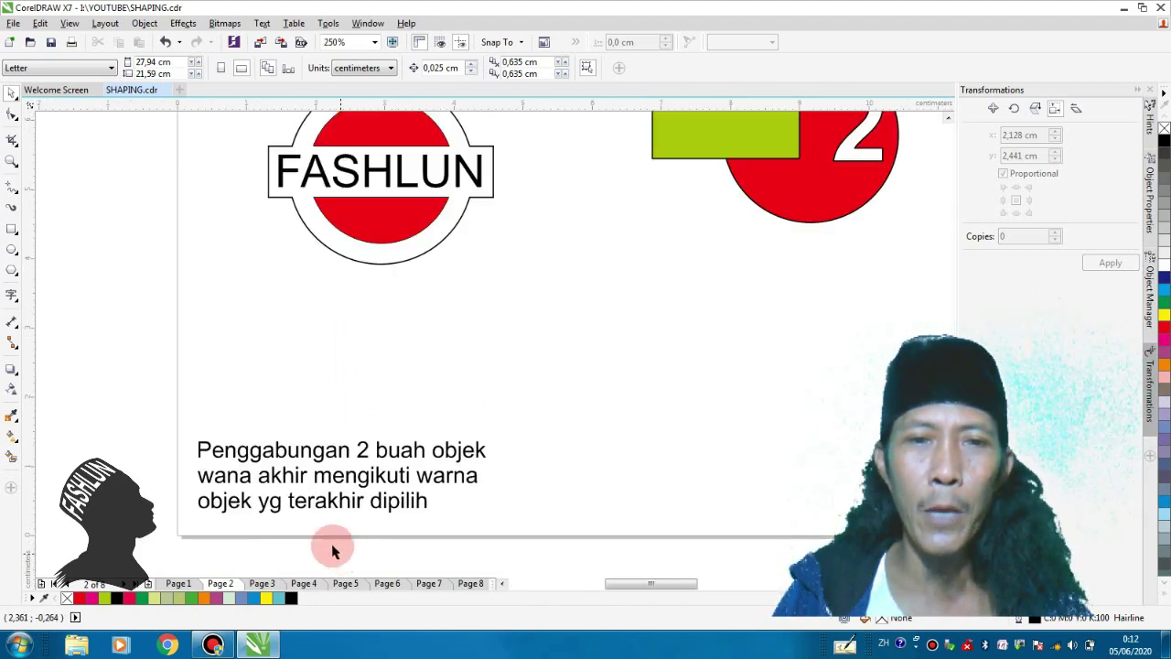
scroll(273, 467, down, 1)
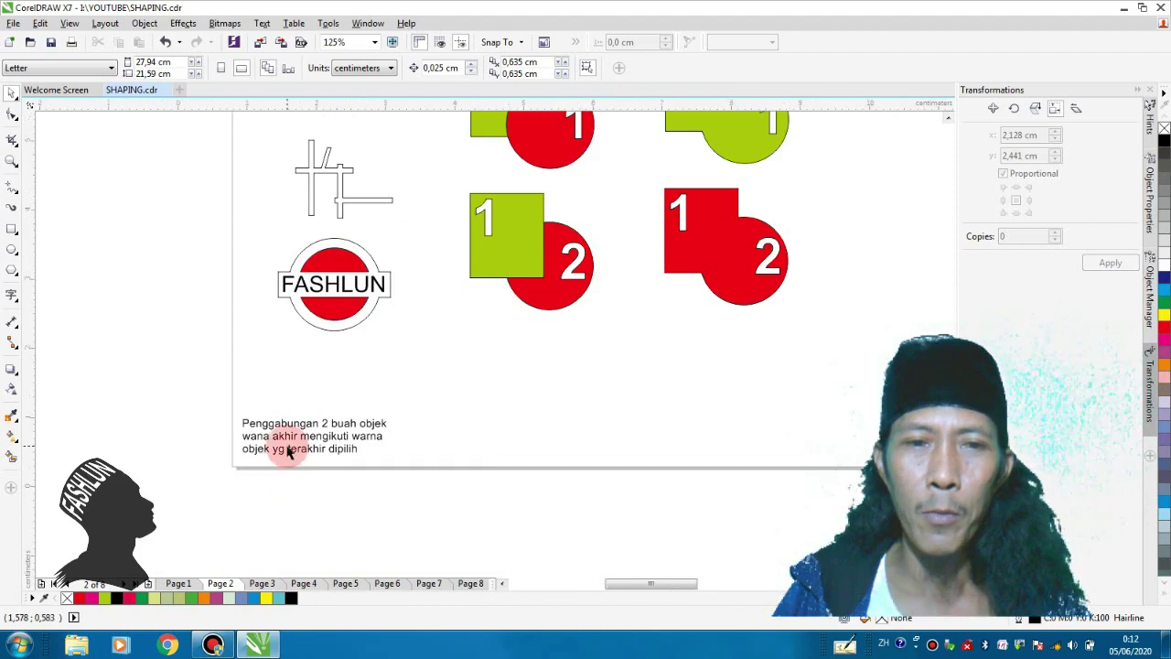
scroll(288, 452, up, 1)
scroll(288, 452, up, 1)
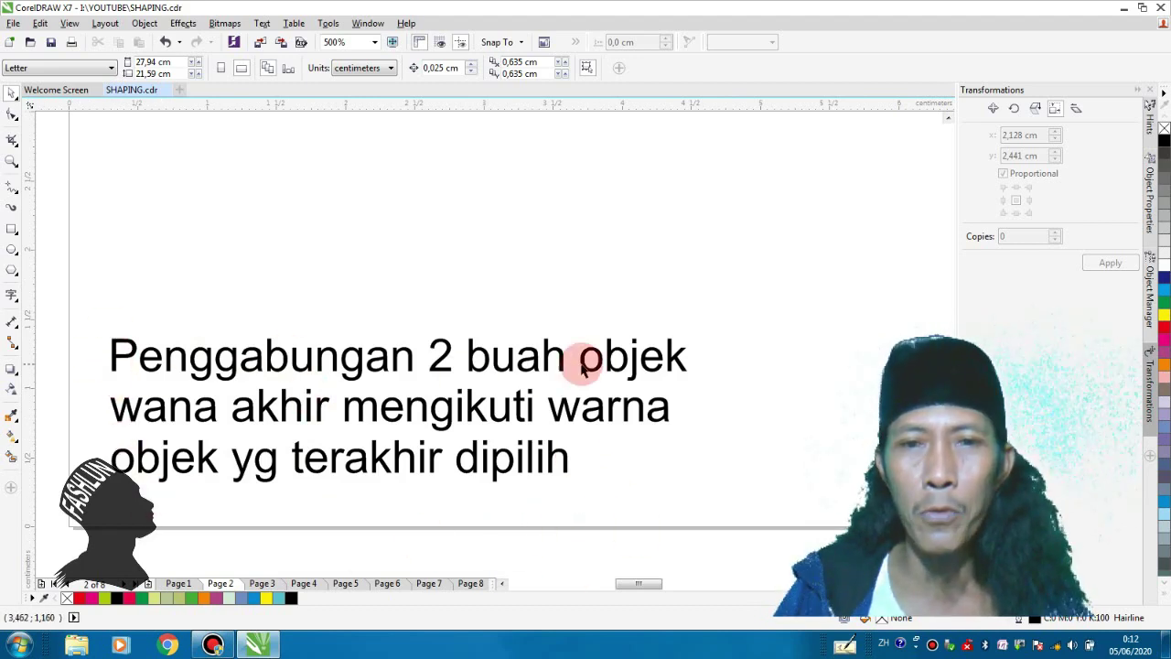
click(186, 417)
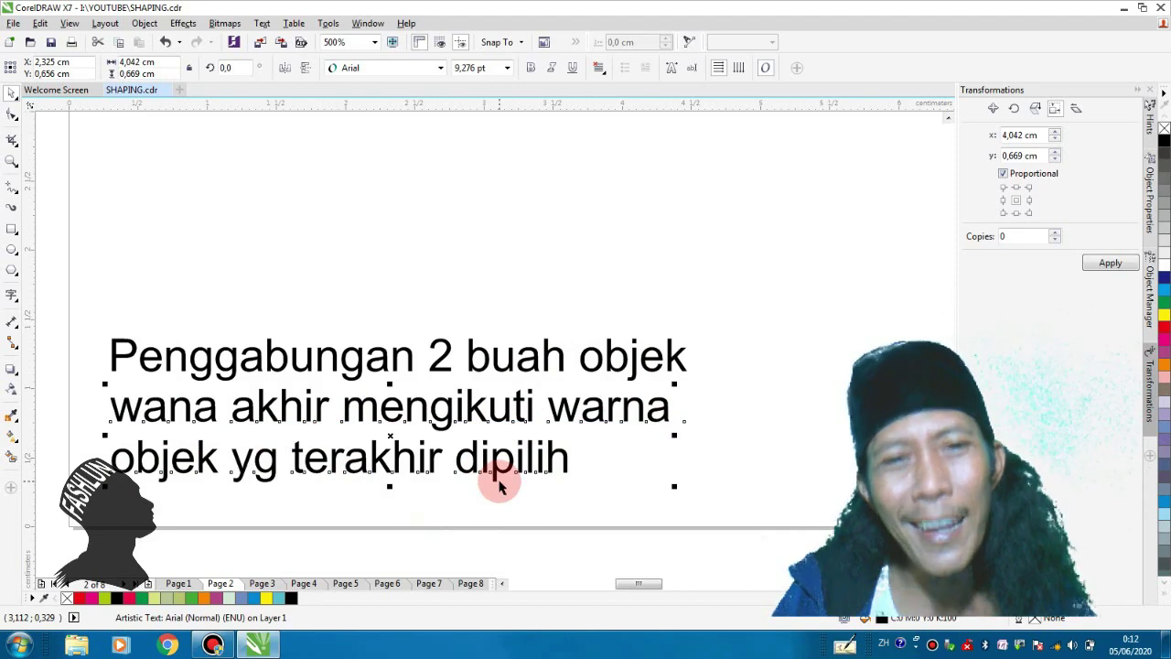
scroll(445, 491, down, 2)
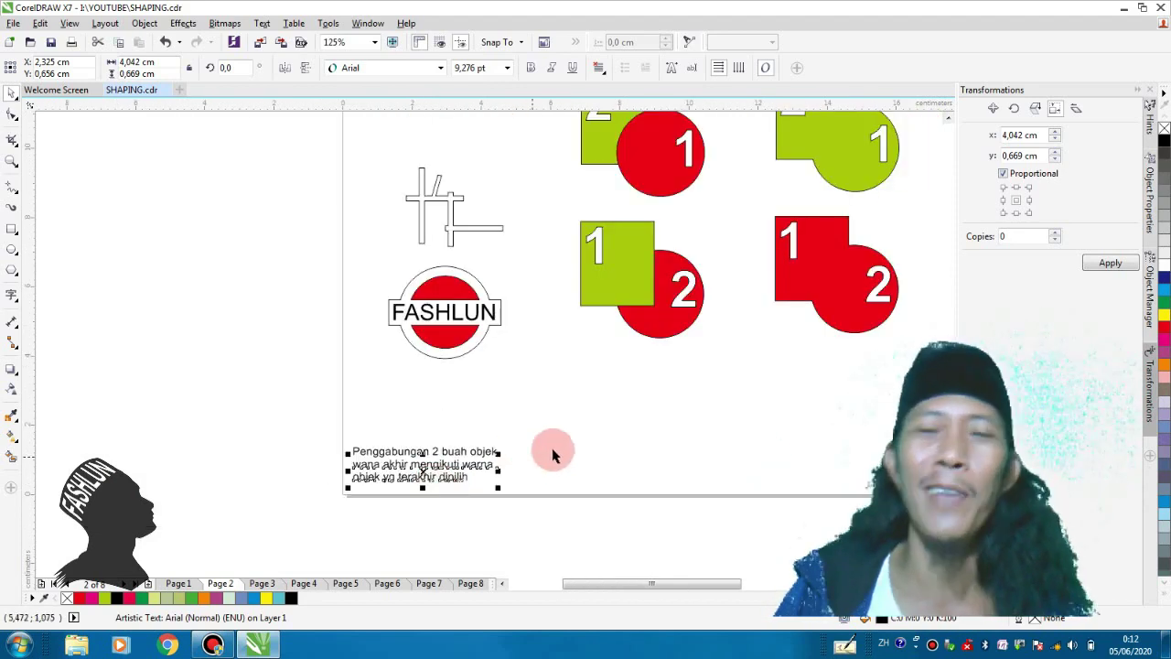
scroll(531, 460, down, 1)
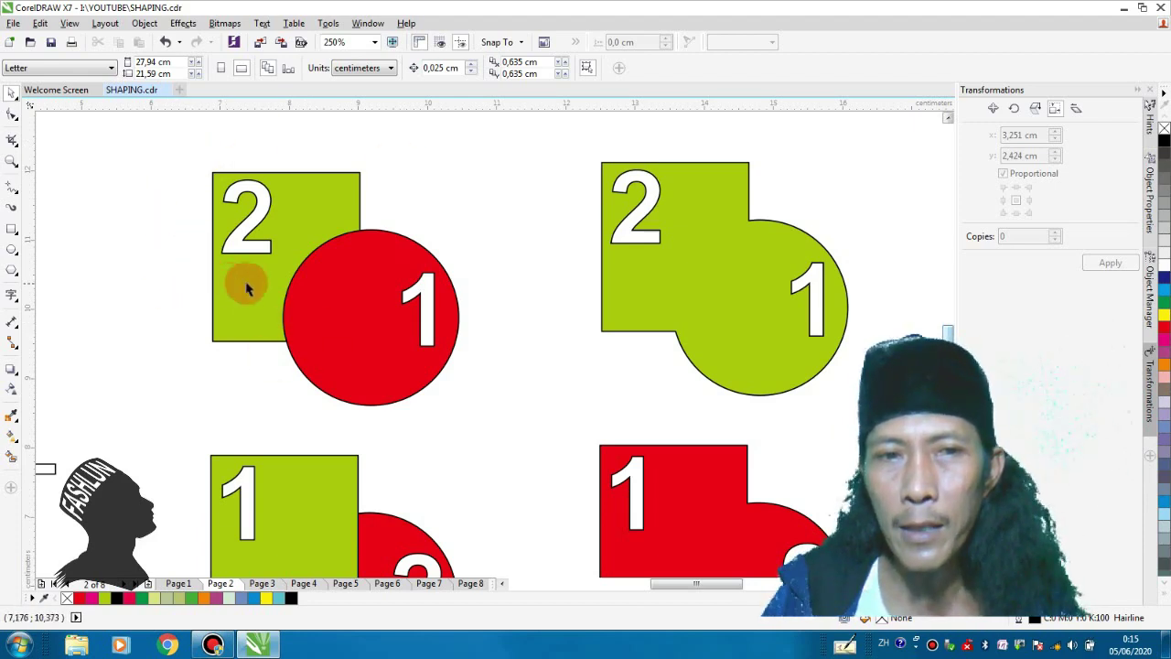
Select the upper pair's red circle numbered 1 and green square numbered 2 together, locate the Weld command, and clear the selection
scroll(379, 273, up, 2)
scroll(378, 272, down, 2)
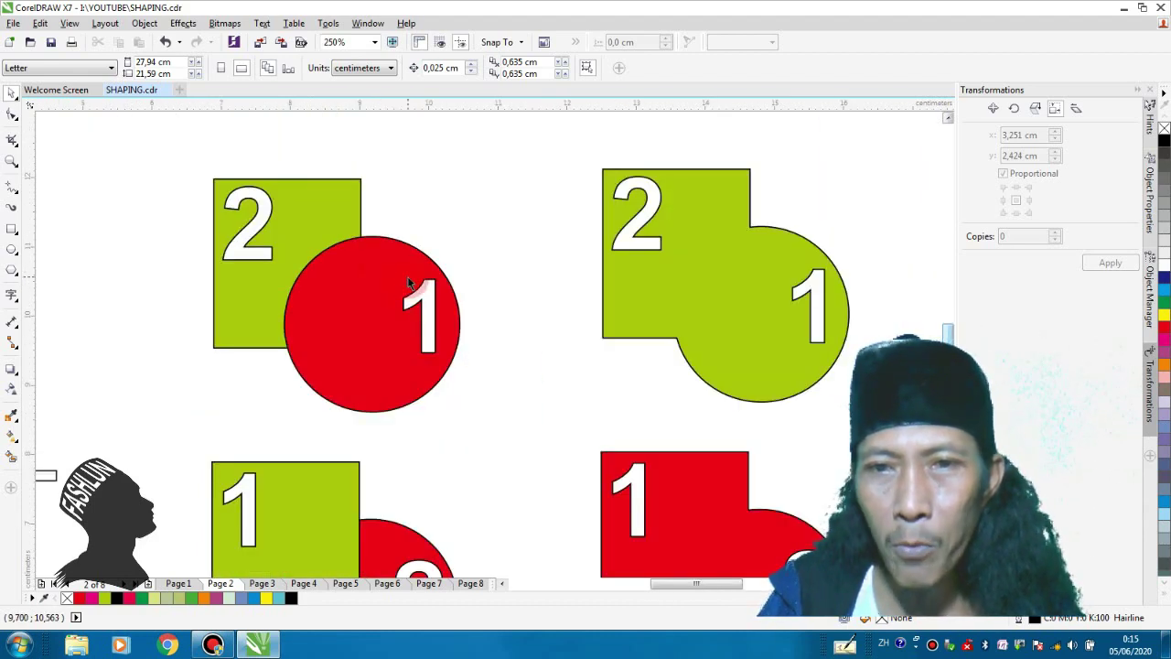
click(409, 277)
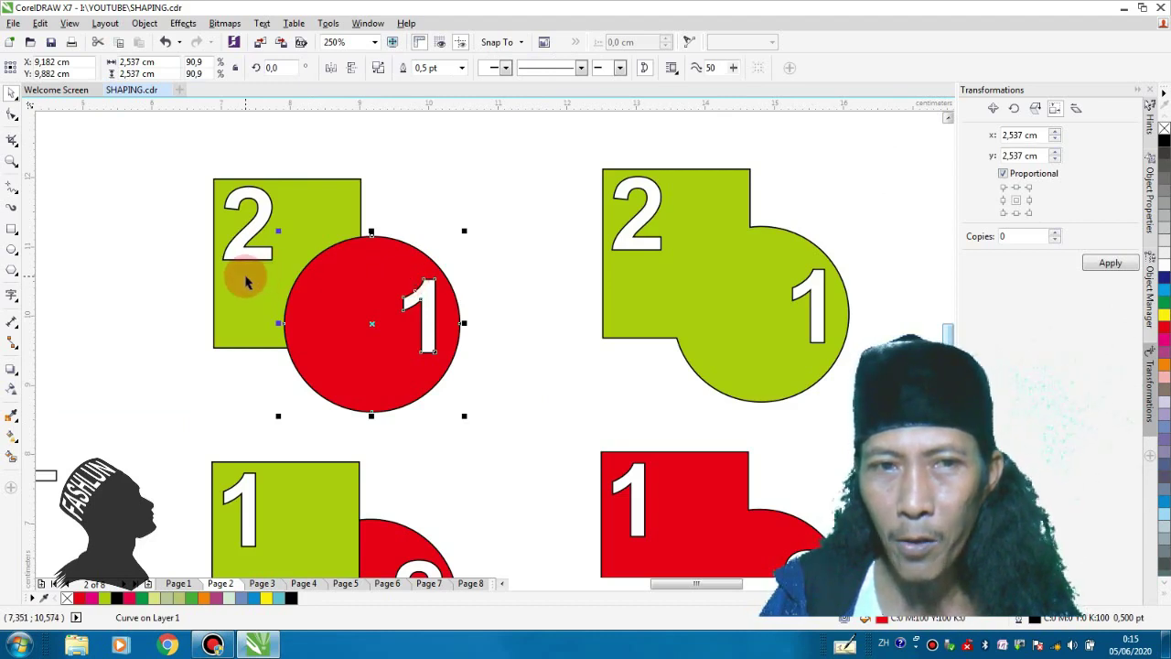
shift+click(245, 278)
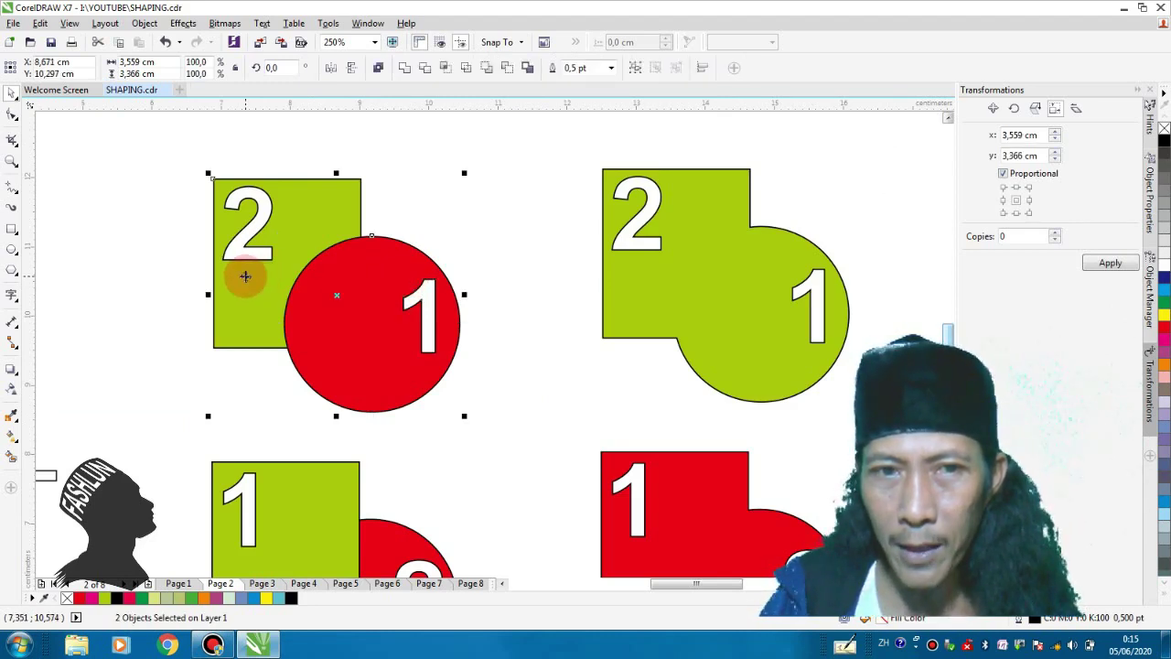
click(174, 183)
drag(157, 135, 512, 447)
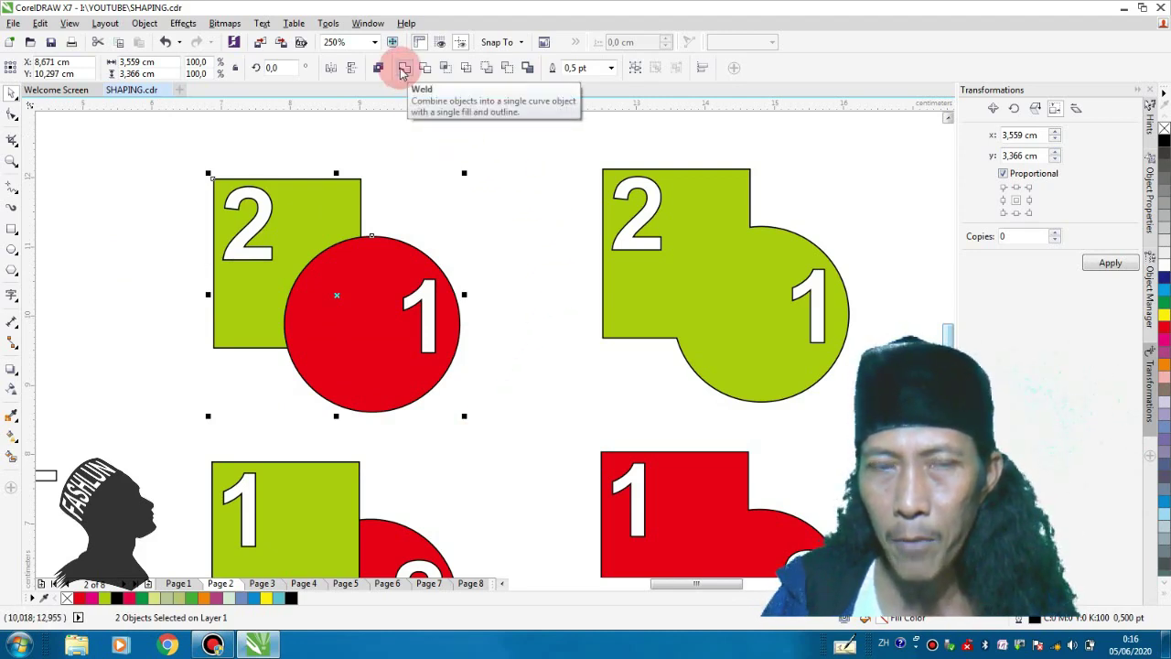
click(567, 155)
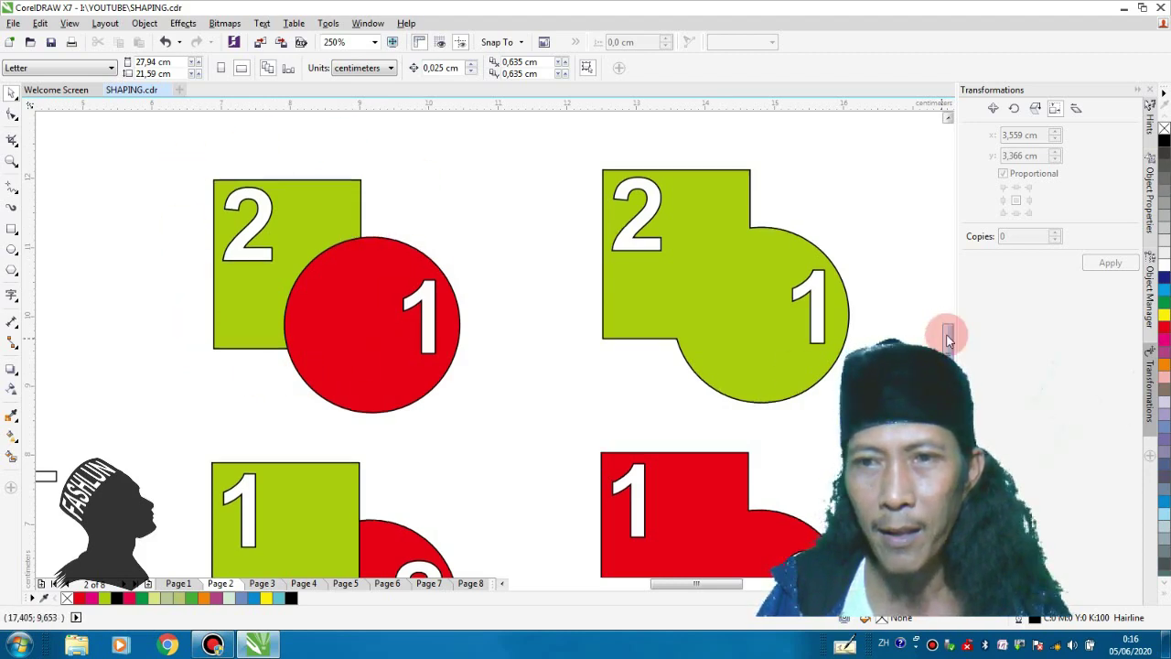
Inspect the welded red shape in the lower example by selecting it, and clear the selection
scroll(948, 340, down, 3)
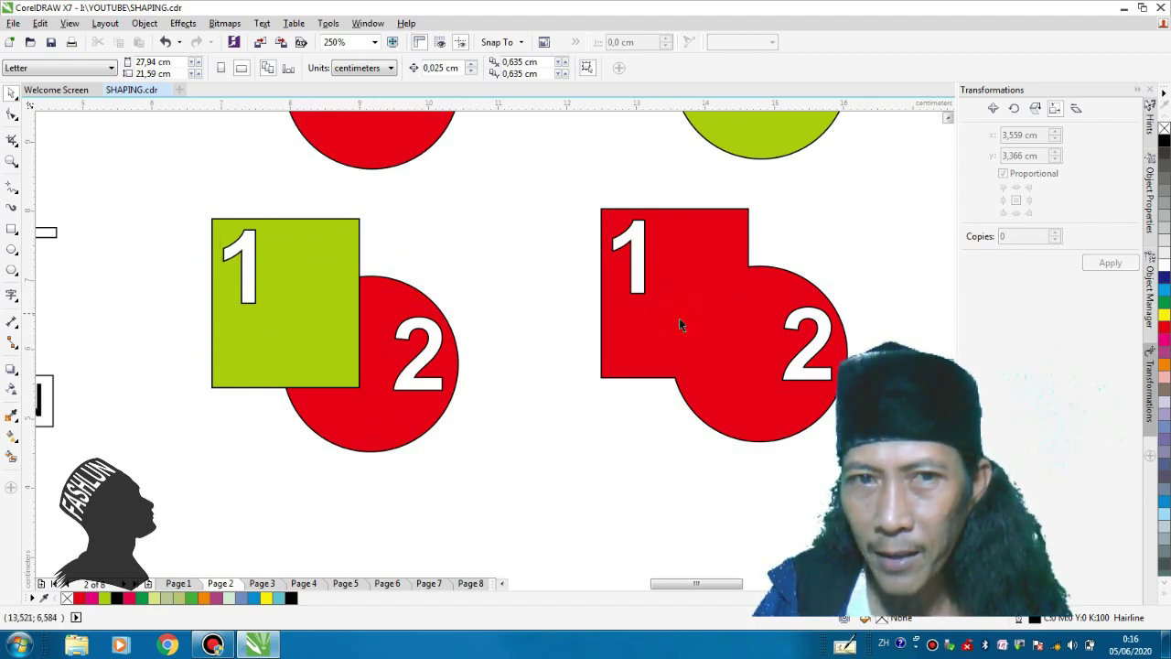
scroll(446, 212, down, 1)
drag(448, 209, 652, 375)
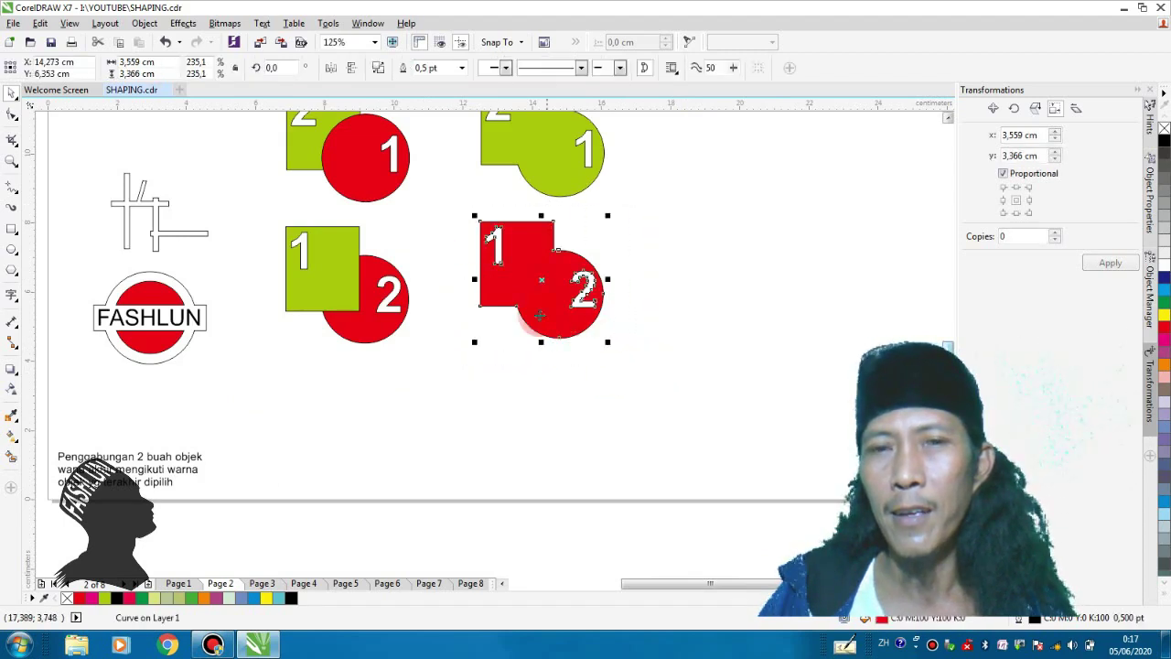
click(452, 243)
drag(458, 211, 613, 368)
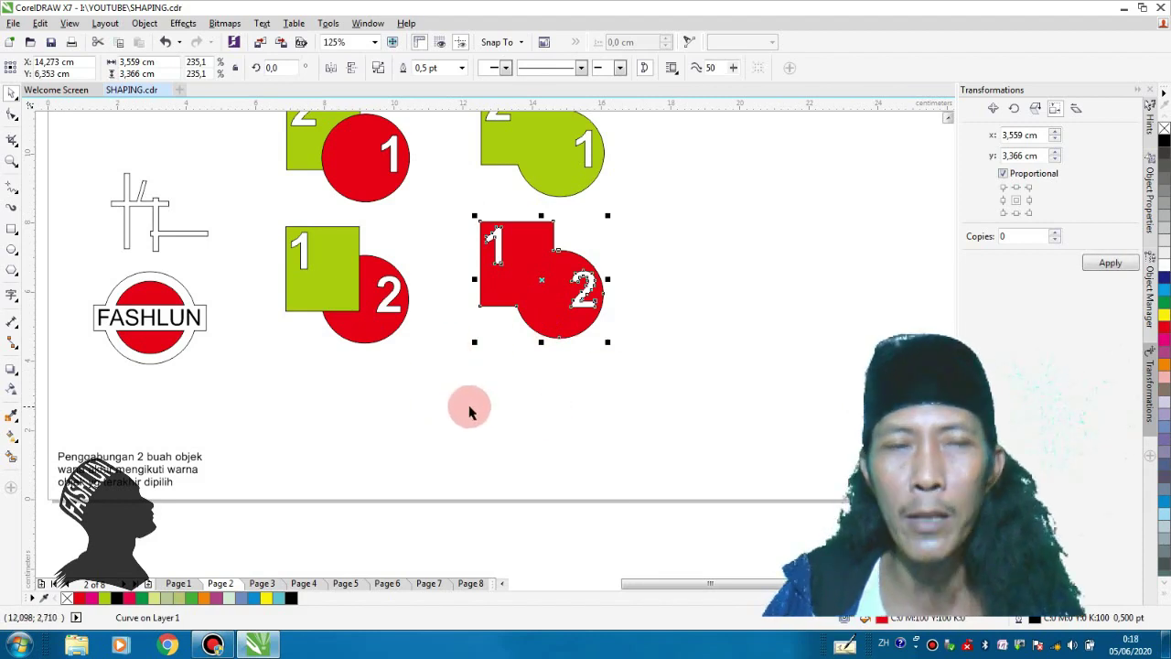
click(528, 378)
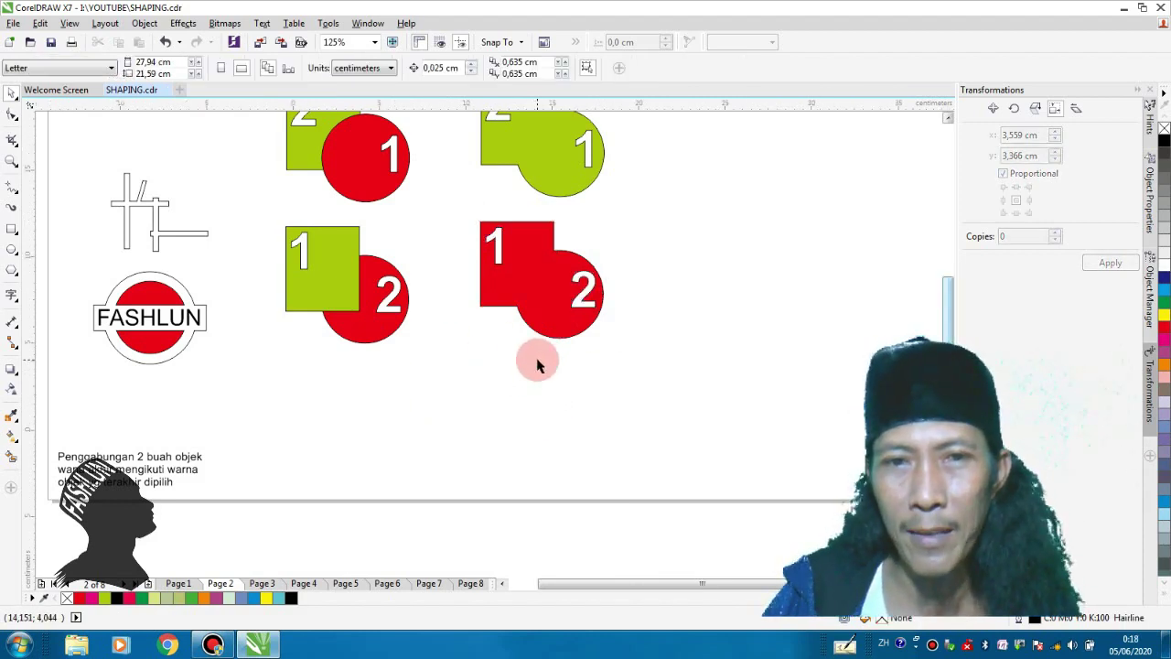
Compare the original square-and-circle pairs with their welded results in both example rows
scroll(418, 301, down, 3)
scroll(419, 301, up, 3)
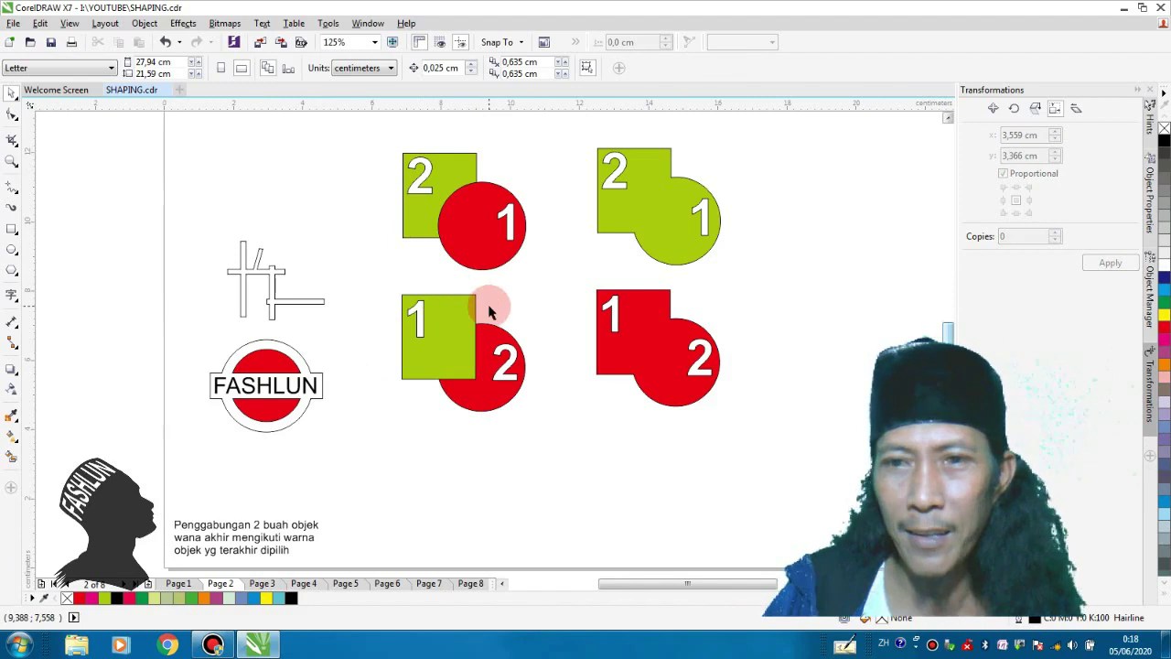
drag(952, 340, 949, 335)
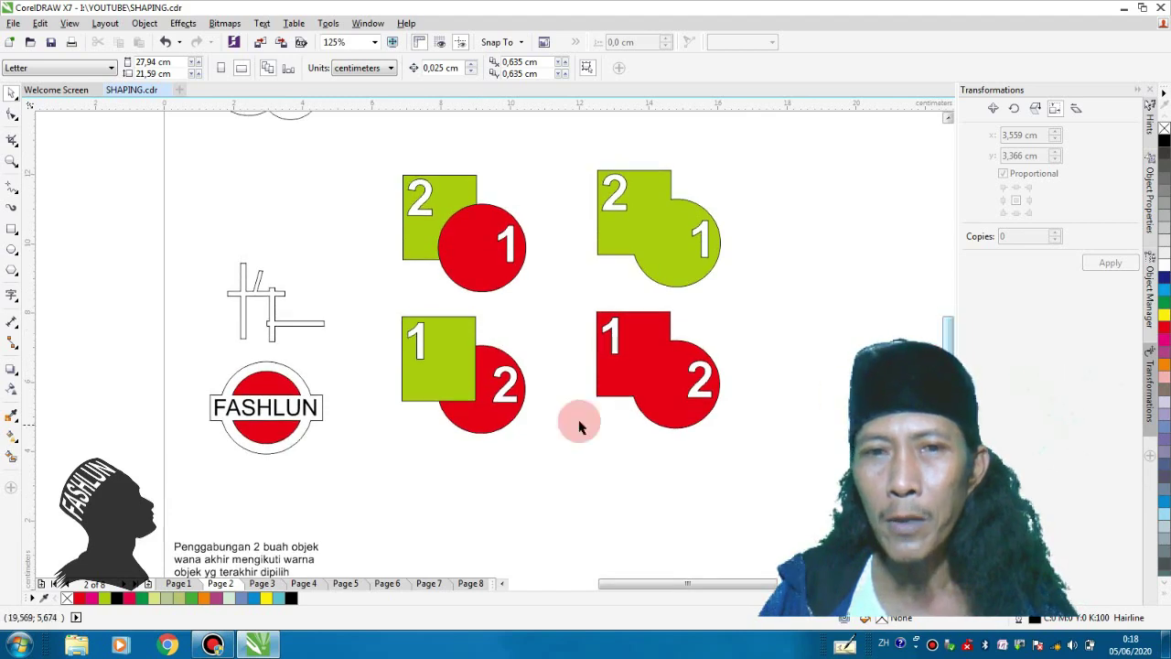
drag(369, 126, 770, 311)
click(374, 224)
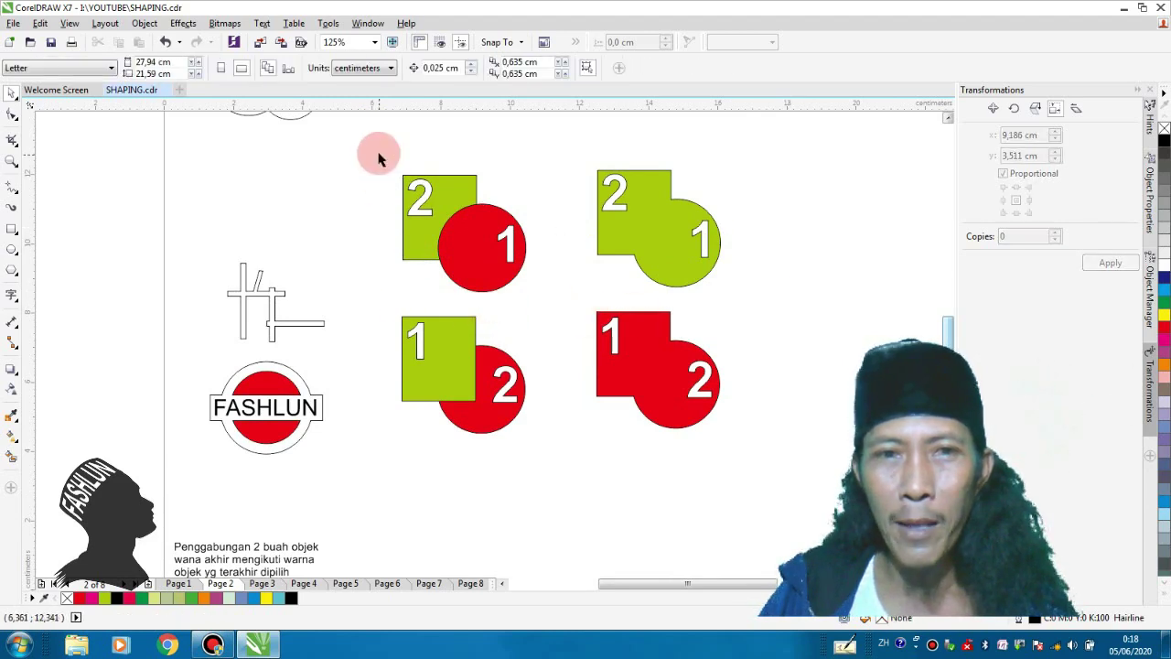
drag(375, 138, 771, 502)
click(544, 505)
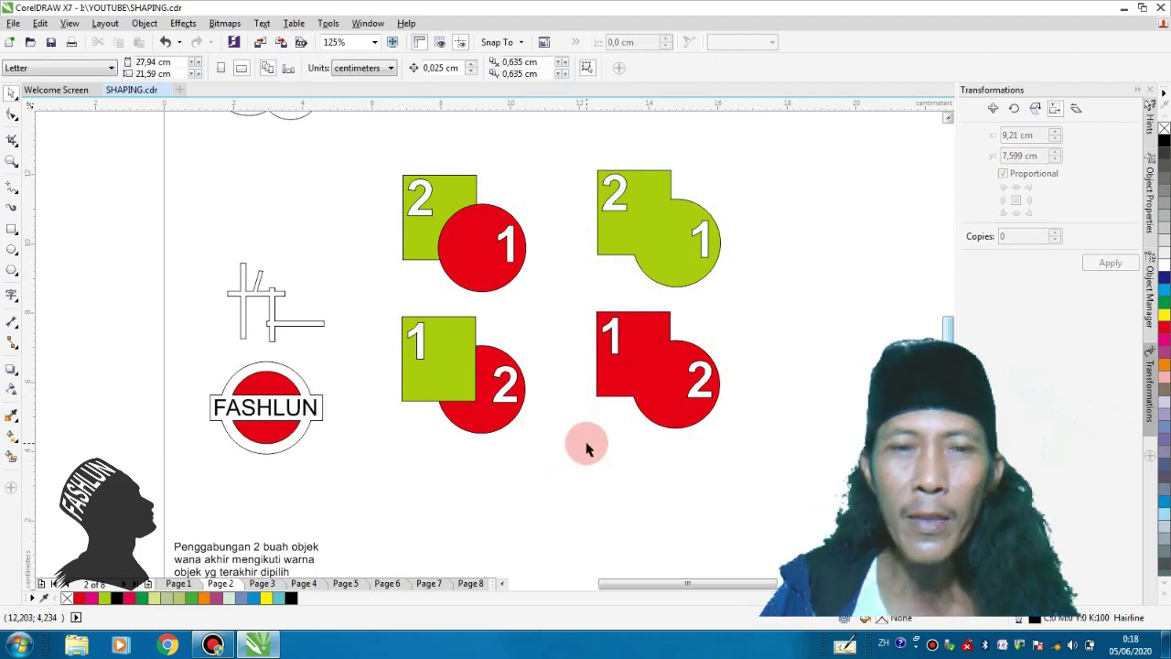
scroll(549, 425, down, 3)
scroll(547, 428, up, 3)
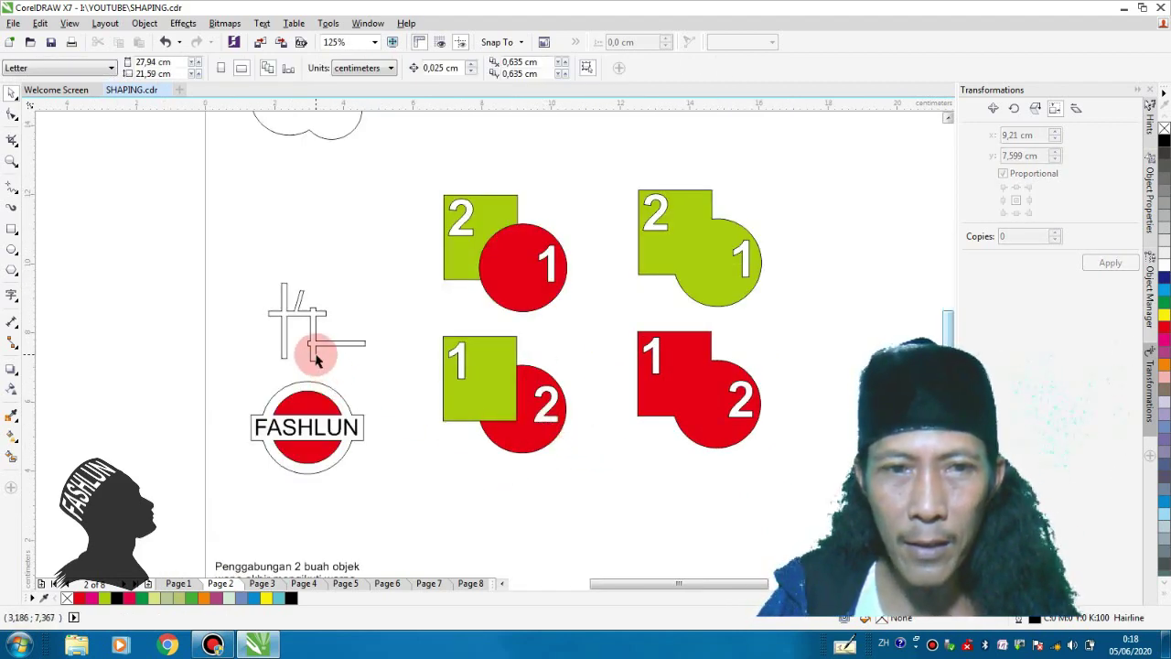
Move the street-map outline to the page's upper right and enlarge it to about 7.88 by 6.38 cm
drag(315, 360, 706, 384)
scroll(305, 311, down, 3)
Draw a vertical bar about 0.85 by 9.63 cm, crossed by horizontal bars about 13.02 by 0.95 cm and 11.01 by 0.93 cm
key(F6)
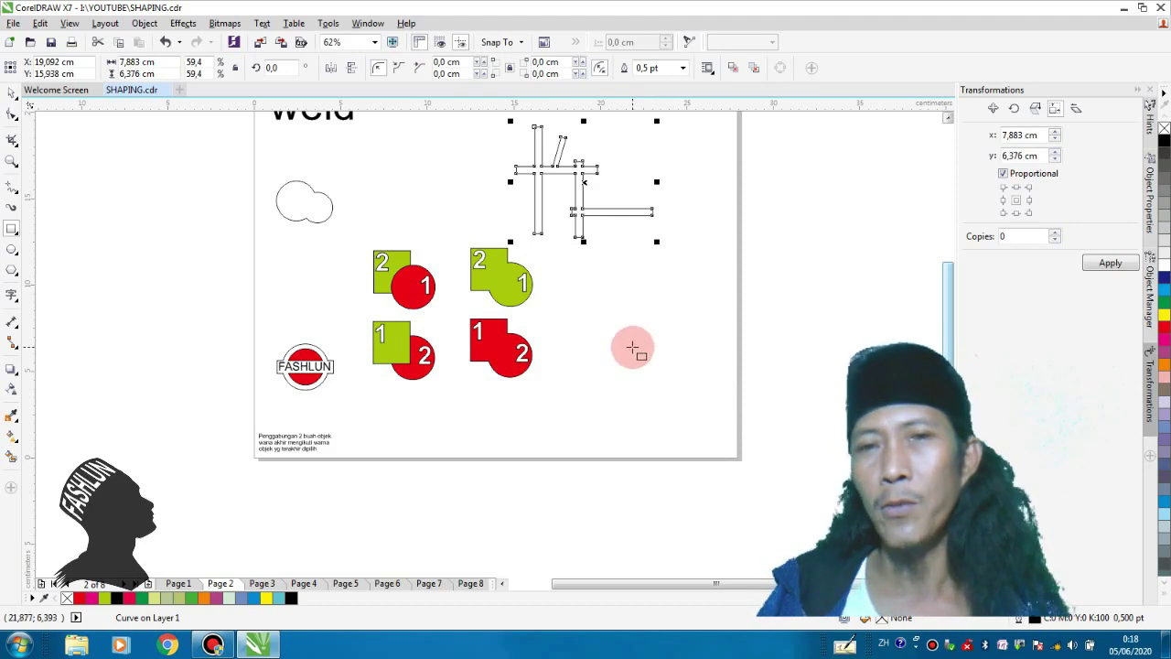
scroll(522, 269, down, 2)
scroll(428, 320, up, 4)
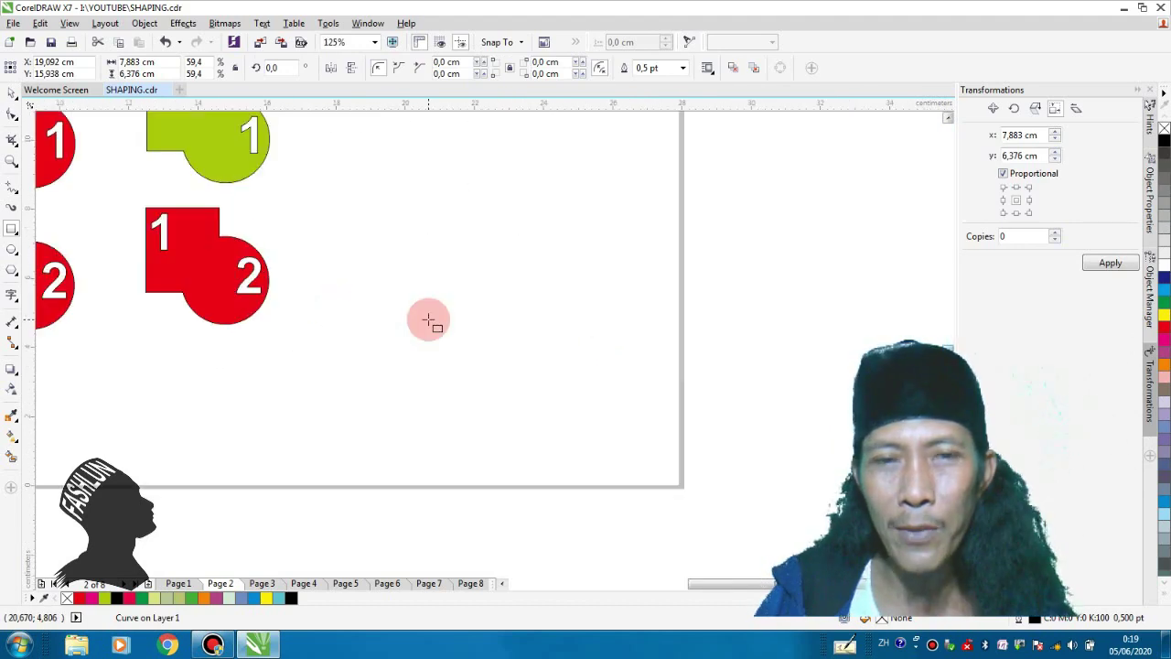
mouse_move(489, 145)
mouse_down()
mouse_move(505, 418)
mouse_move(519, 478)
mouse_up()
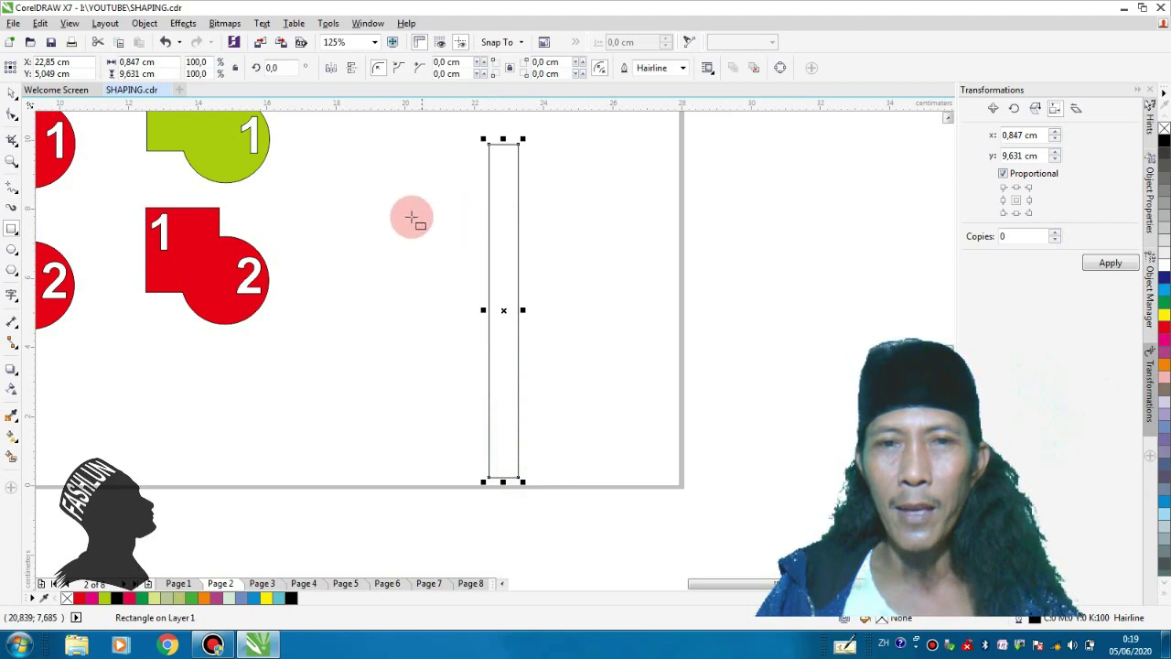
drag(403, 192, 853, 225)
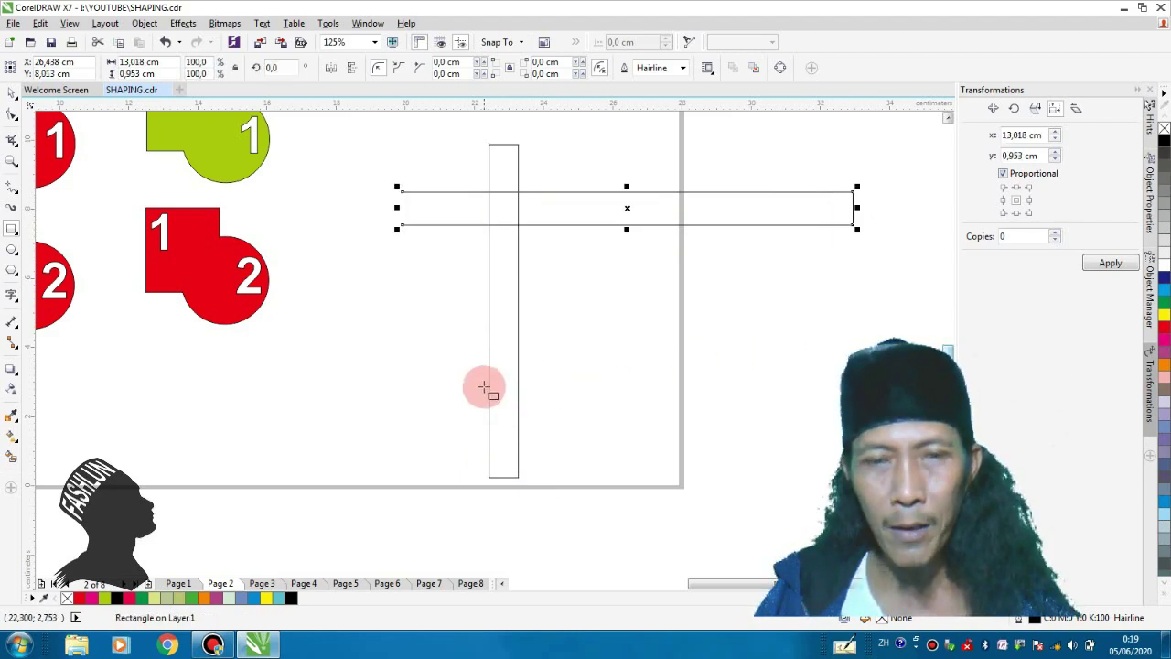
scroll(484, 387, down, 2)
drag(452, 364, 645, 378)
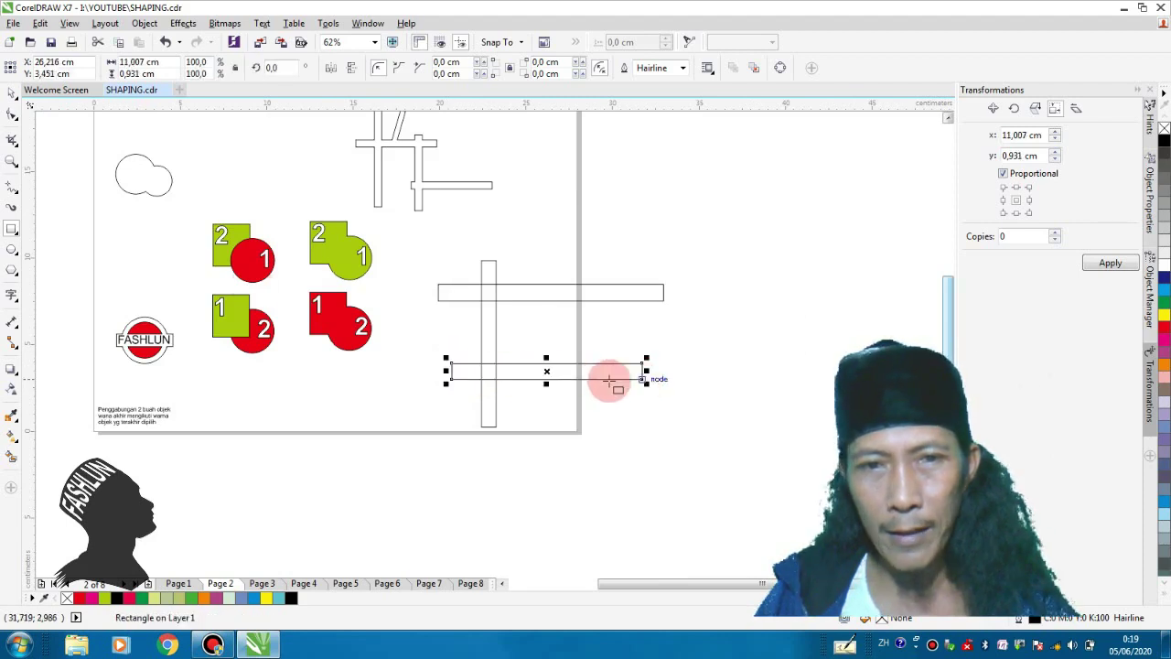
Rotate the lower horizontal bar to about 12.3° and position it across the lower part of the vertical bar
click(12, 93)
click(538, 366)
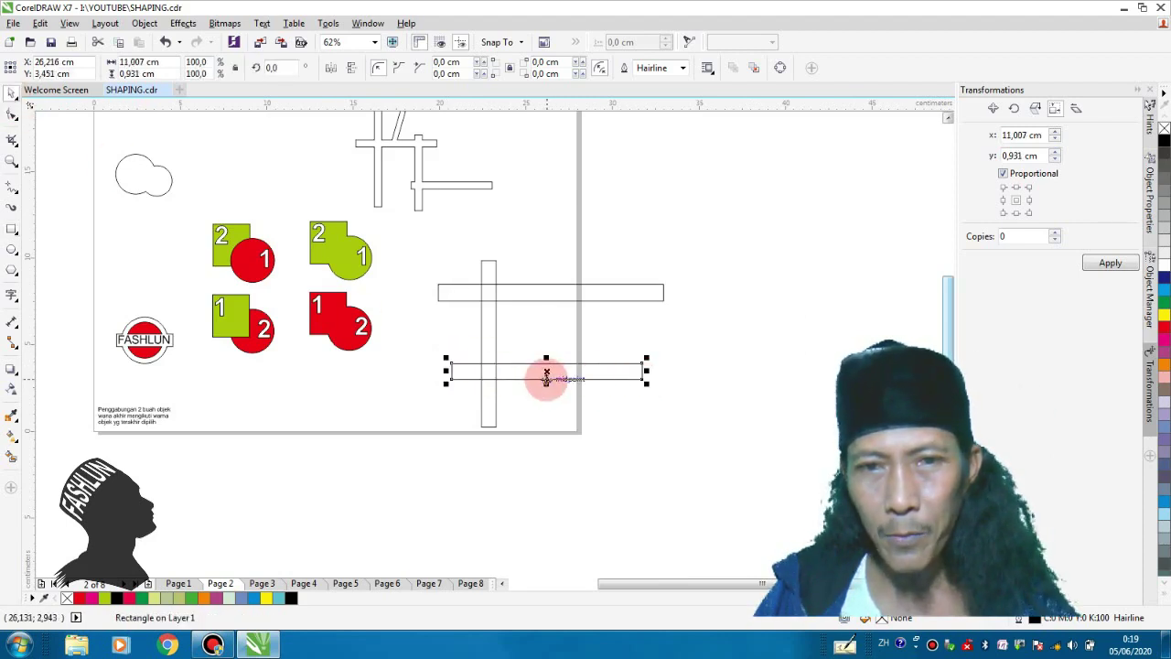
drag(648, 362, 533, 379)
click(579, 376)
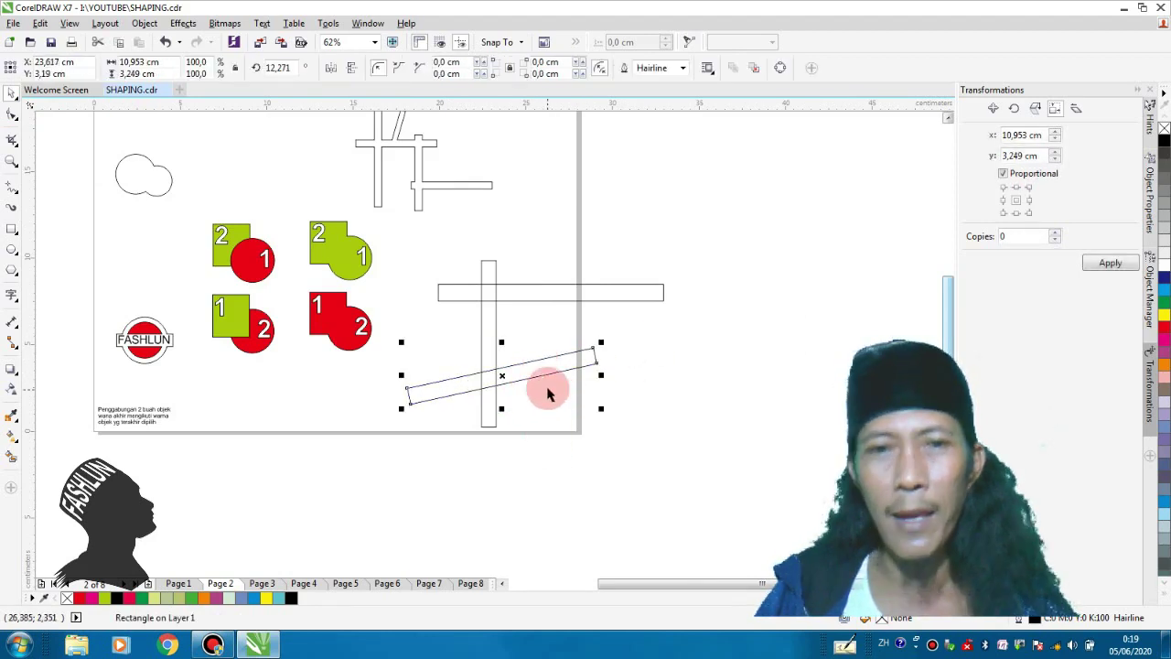
Copy the tilted bar above the upper horizontal bar, rotate the copy to about 36°, and overlap its lower end with that bar
drag(556, 366, 673, 235)
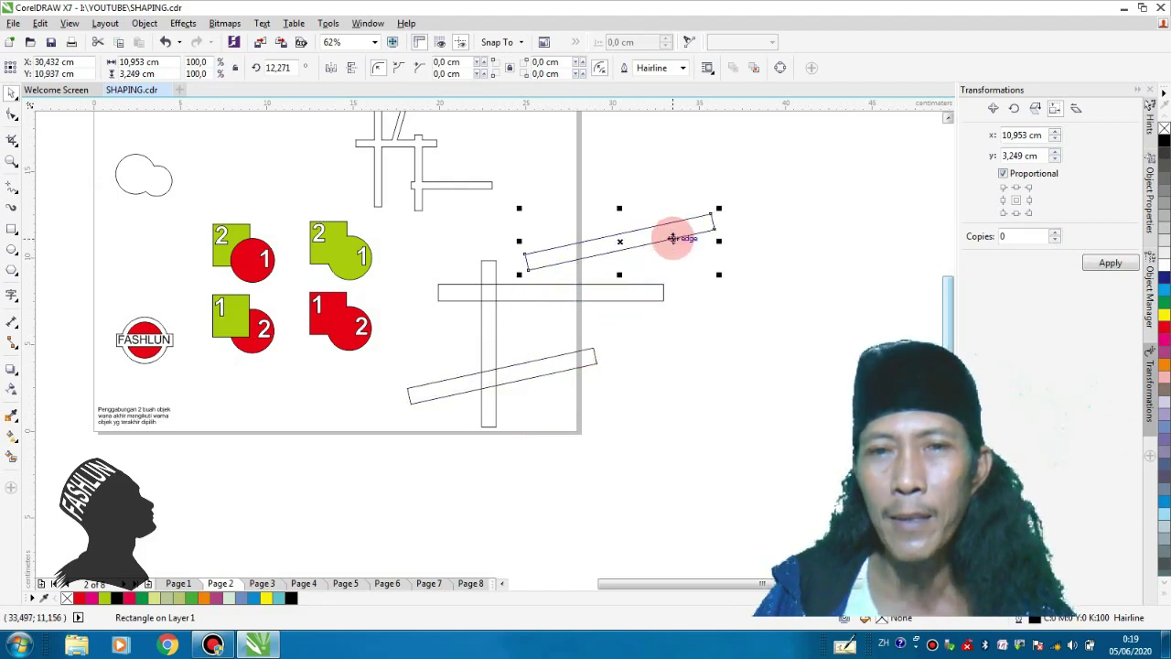
click(528, 270)
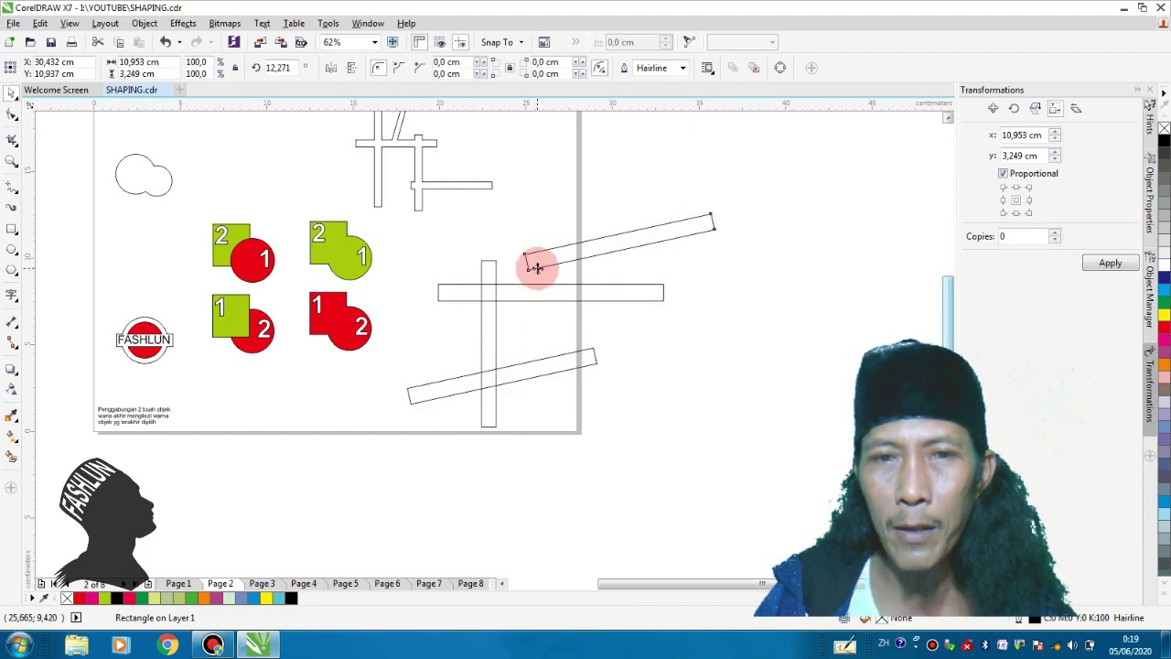
drag(521, 273, 580, 297)
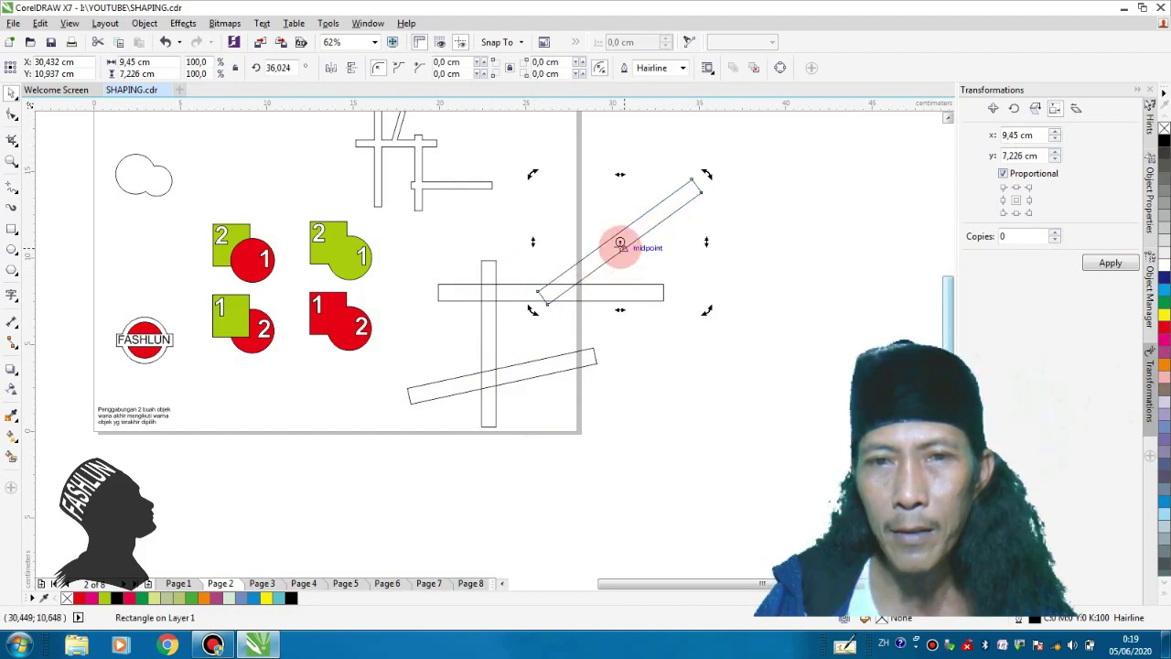
drag(637, 226, 628, 221)
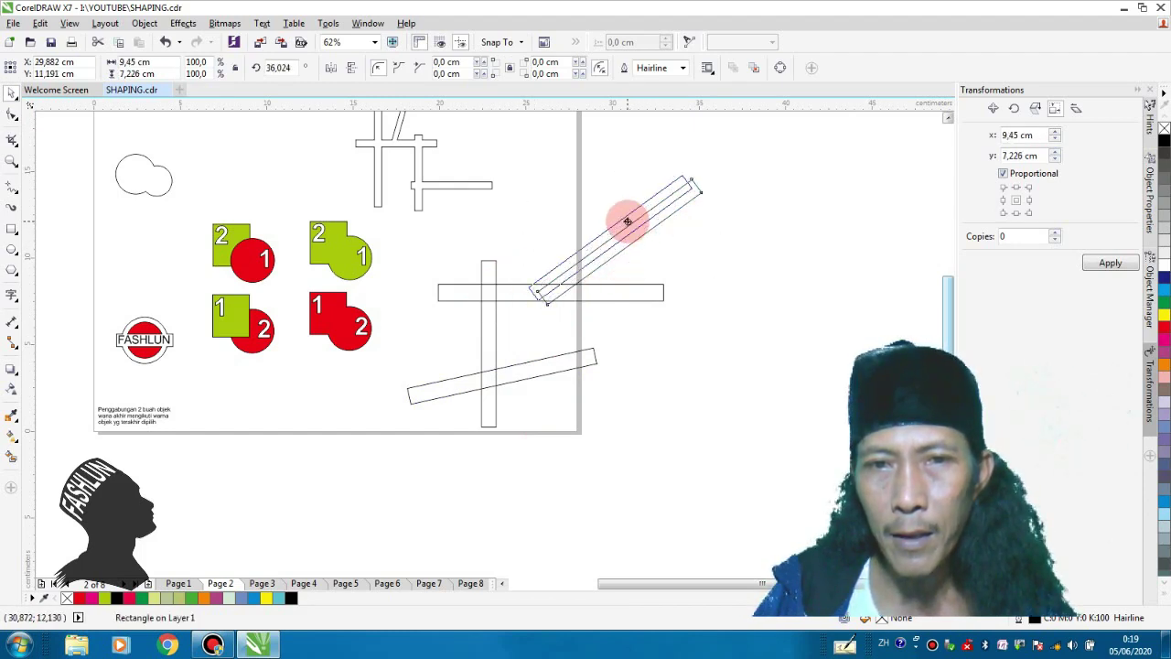
click(631, 357)
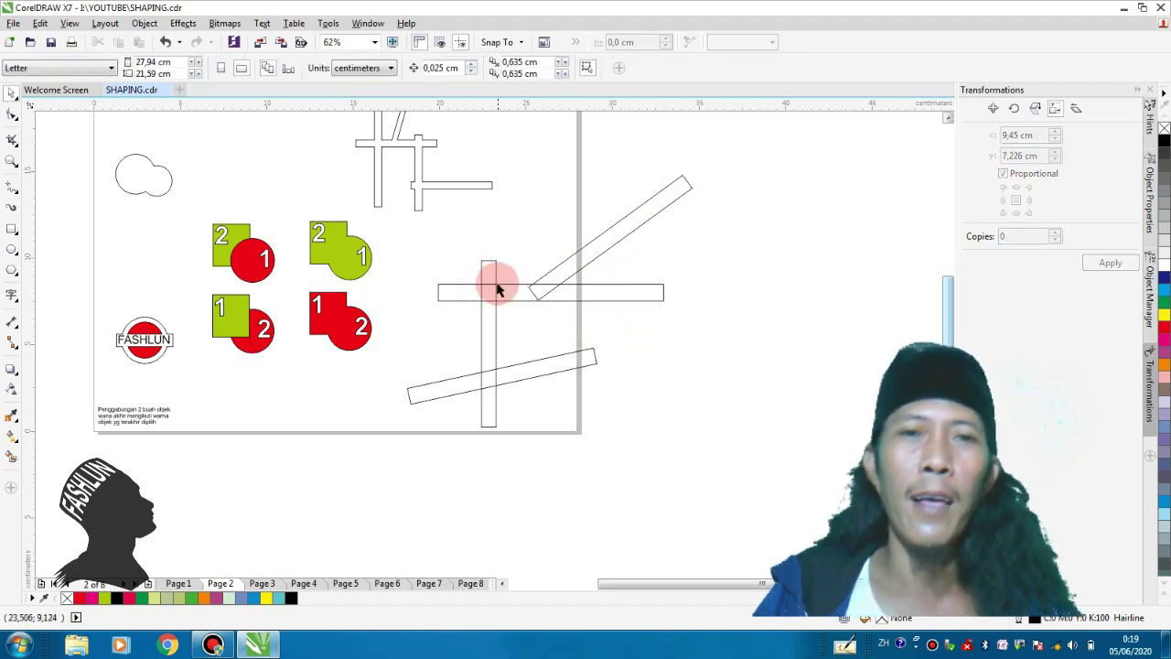
Weld the four overlapping bars into one street-map outline and move the result slightly upward
scroll(506, 311, down, 2)
drag(466, 248, 646, 422)
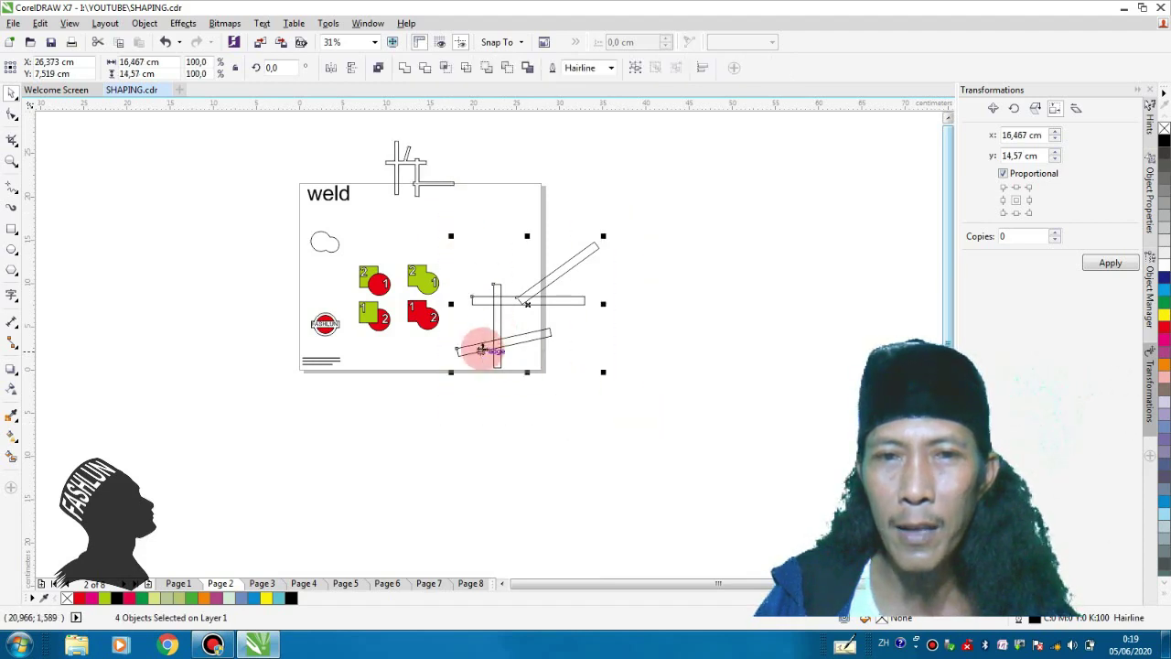
scroll(482, 350, up, 2)
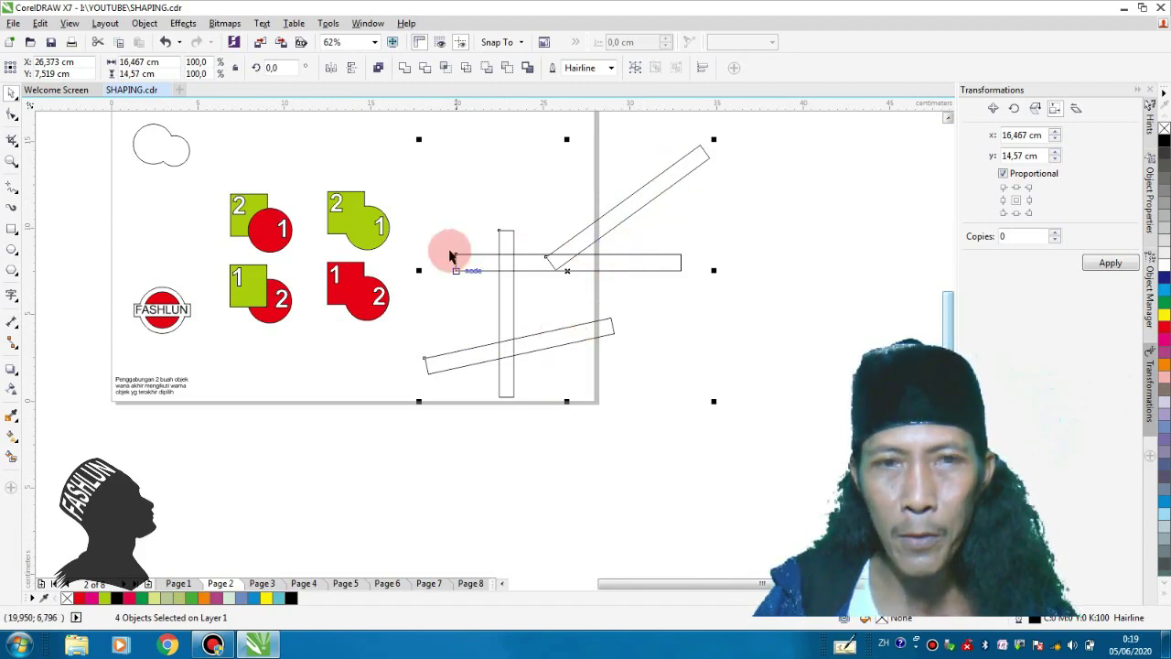
click(407, 71)
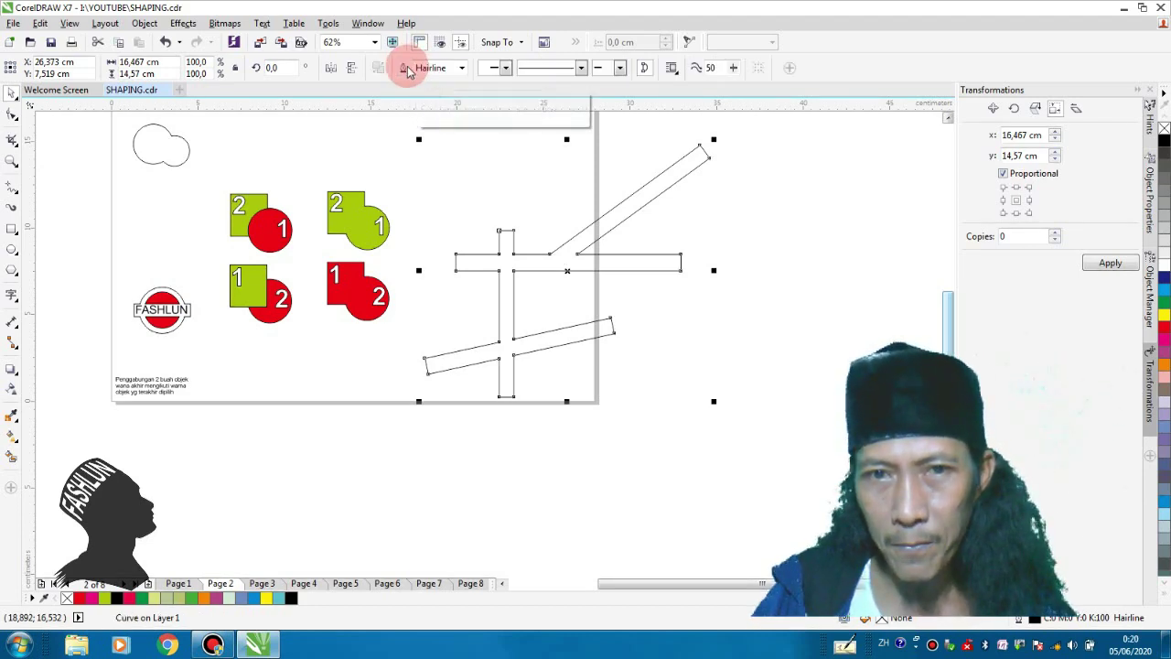
click(582, 428)
mouse_move(585, 276)
mouse_down()
mouse_move(609, 253)
mouse_move(596, 266)
mouse_up()
drag(531, 339, 529, 380)
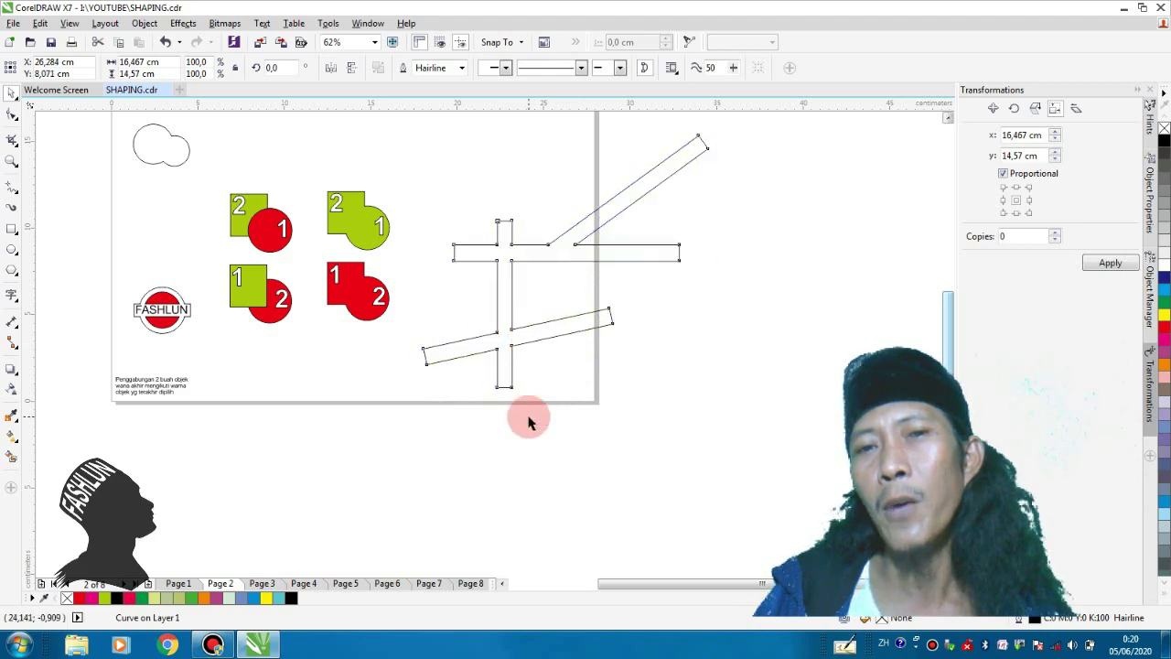
click(523, 413)
Examine the FASHLUN logo by selecting its parts together, and clear the selection
scroll(523, 405, down, 1)
scroll(373, 369, up, 2)
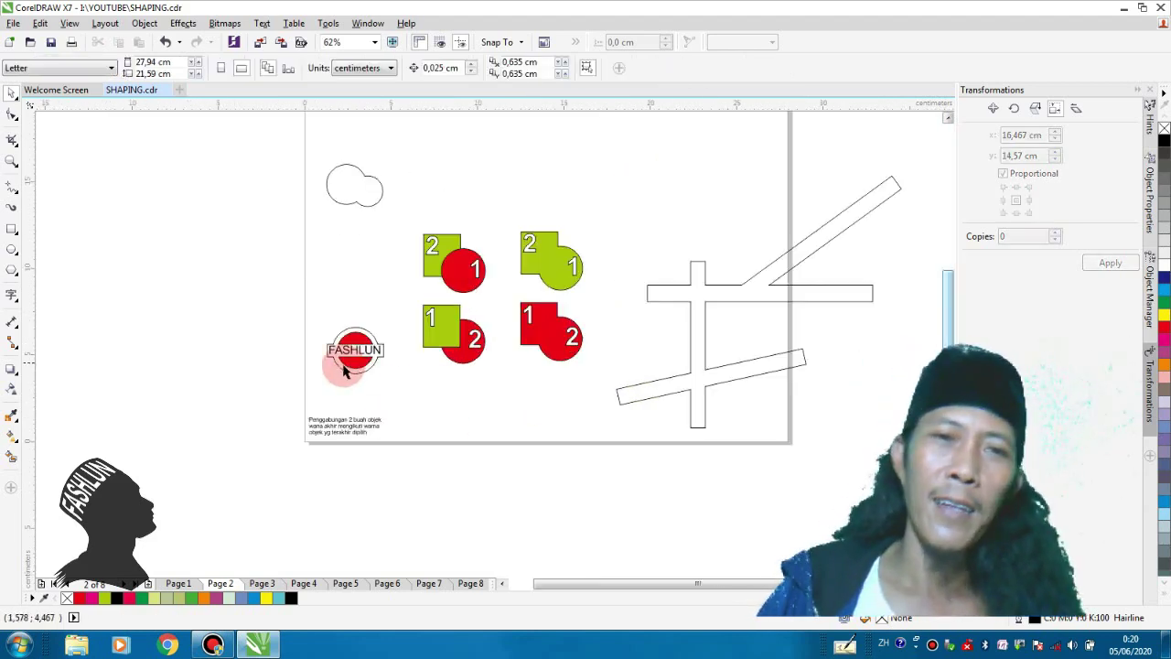
scroll(353, 374, up, 1)
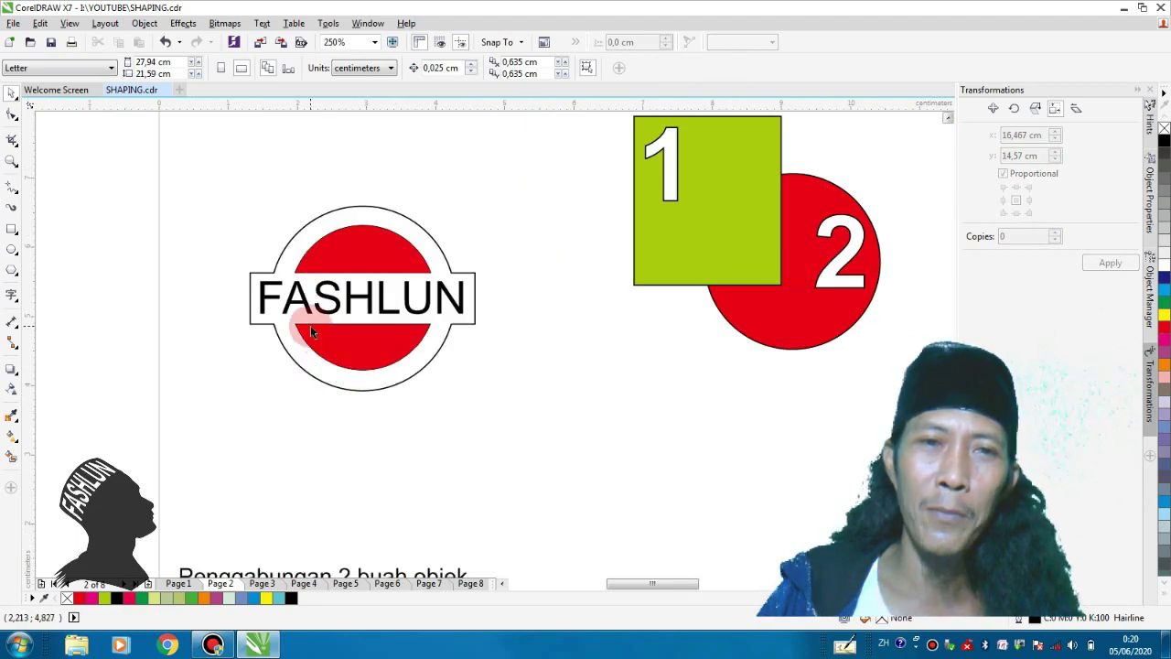
drag(189, 156, 510, 463)
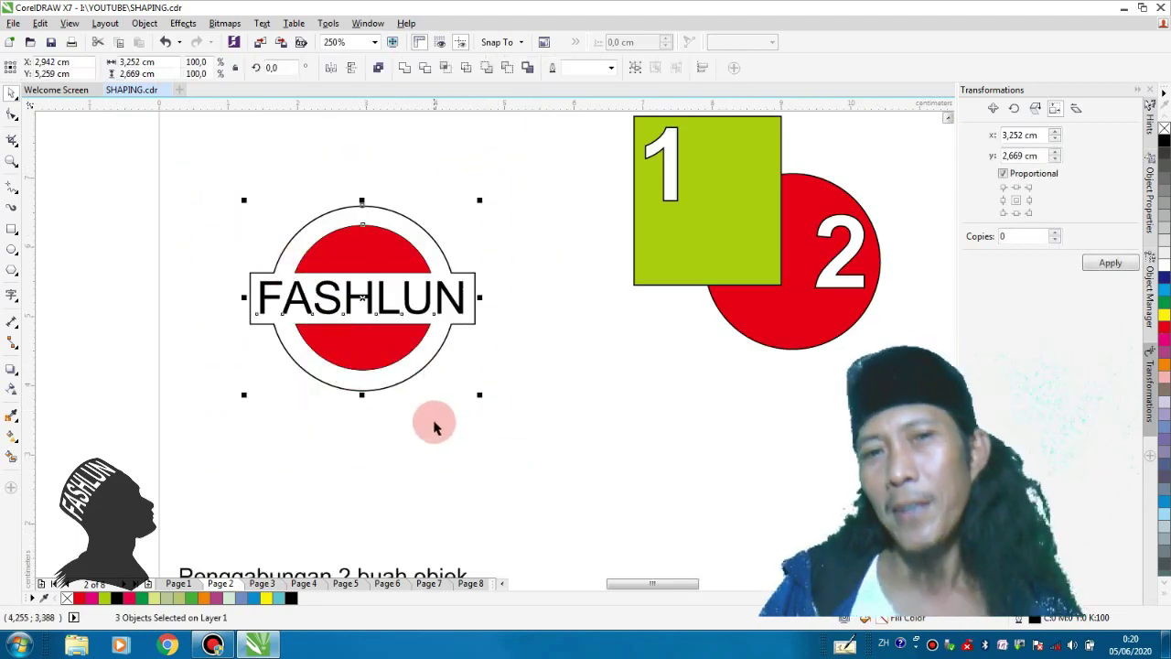
scroll(434, 426, down, 1)
click(431, 418)
scroll(405, 397, up, 1)
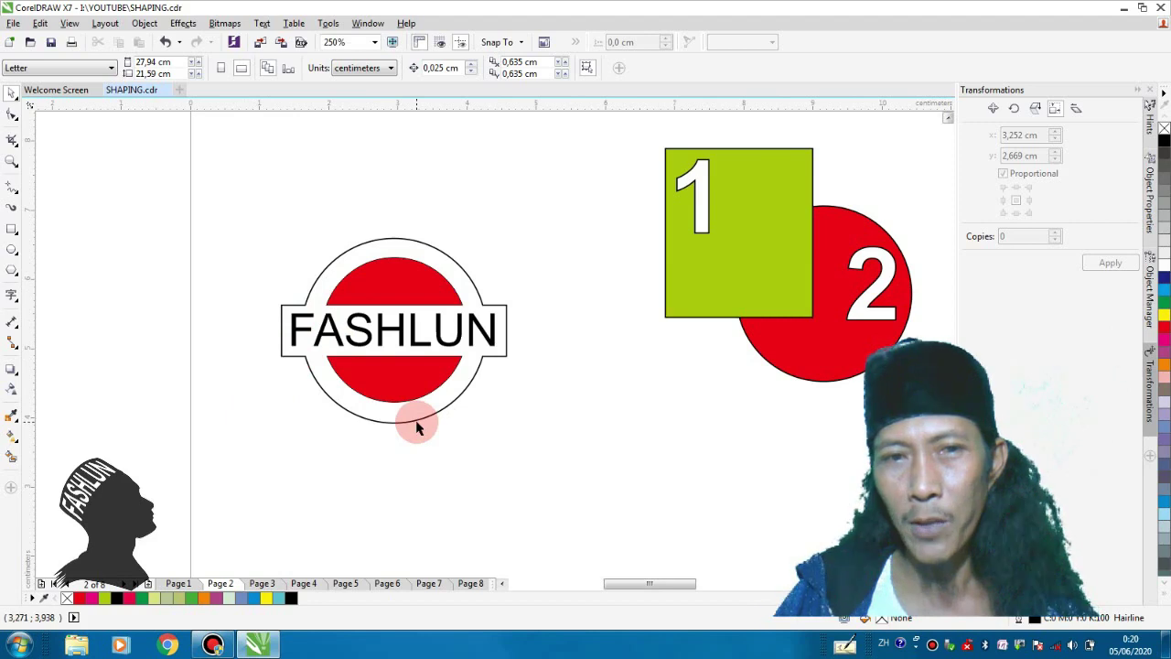
Draw a circle about 3.6 cm in diameter just above the FASHLUN logo
click(12, 249)
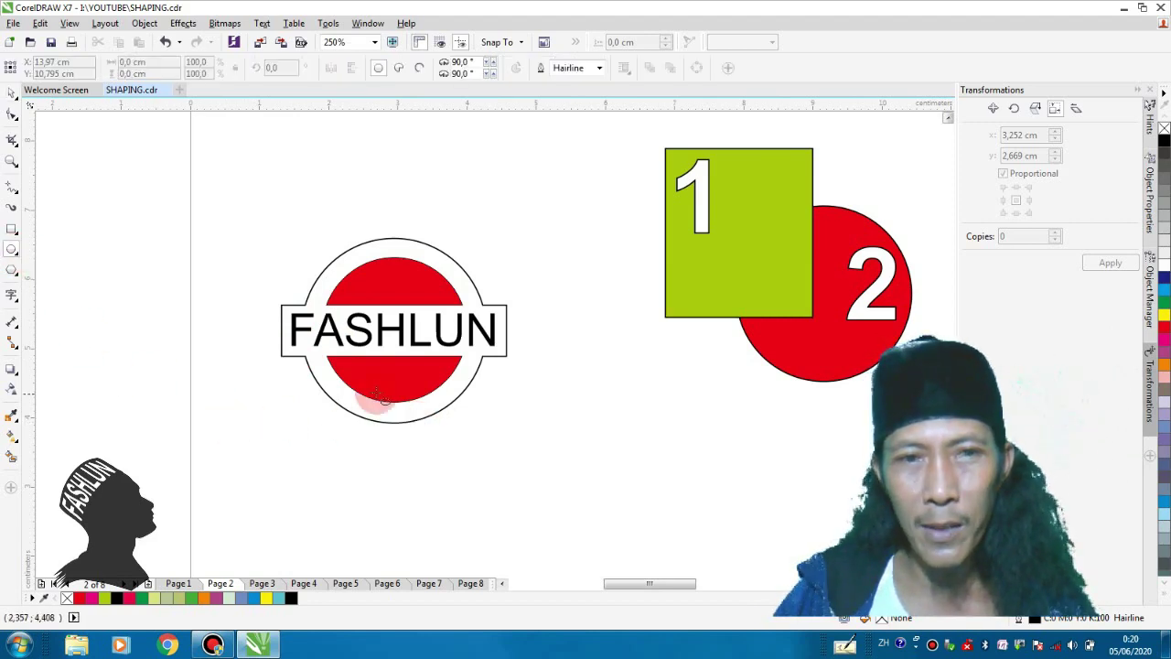
scroll(383, 399, down, 2)
drag(313, 195, 437, 293)
click(12, 93)
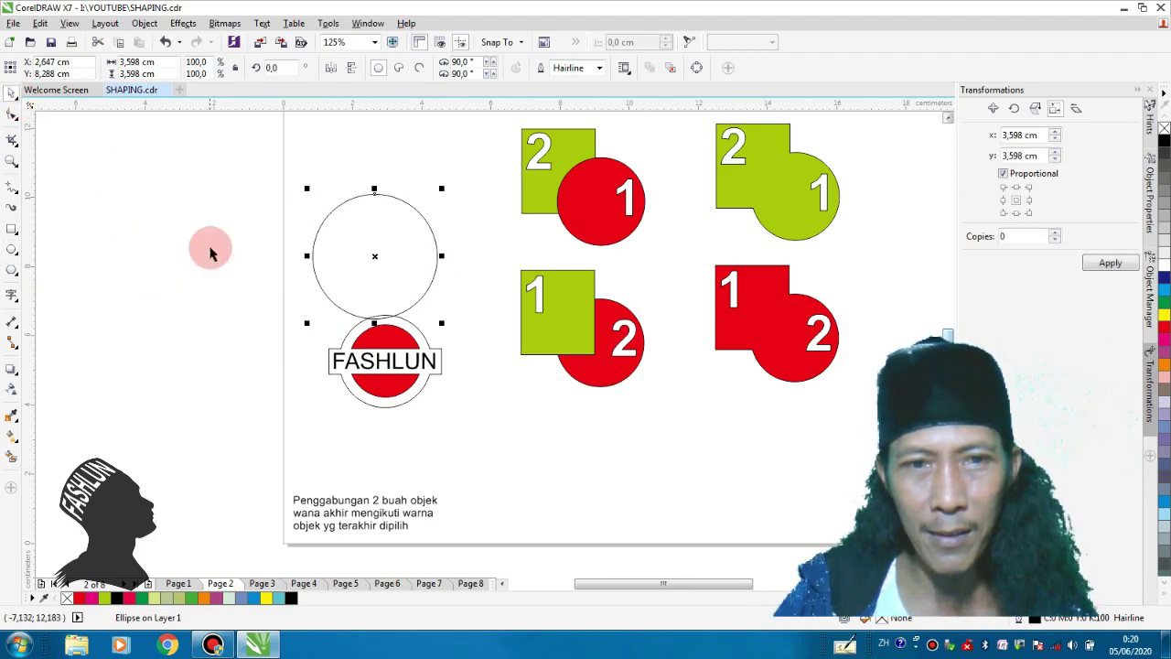
click(126, 248)
Draw a horizontal rectangle about 5.48 by 1.08 cm across the middle of the new circle
click(12, 229)
drag(280, 240, 470, 281)
click(12, 92)
click(329, 267)
Weld the new rectangle and circle into a single logo outline, and clear the selection
click(390, 266)
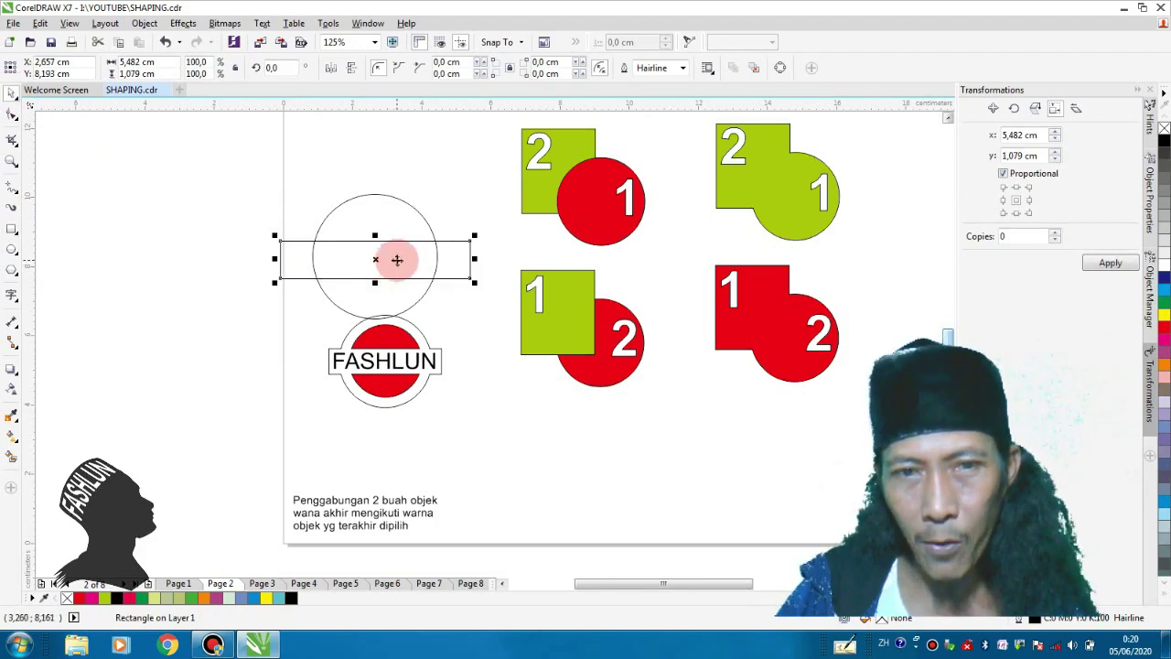
shift+click(400, 233)
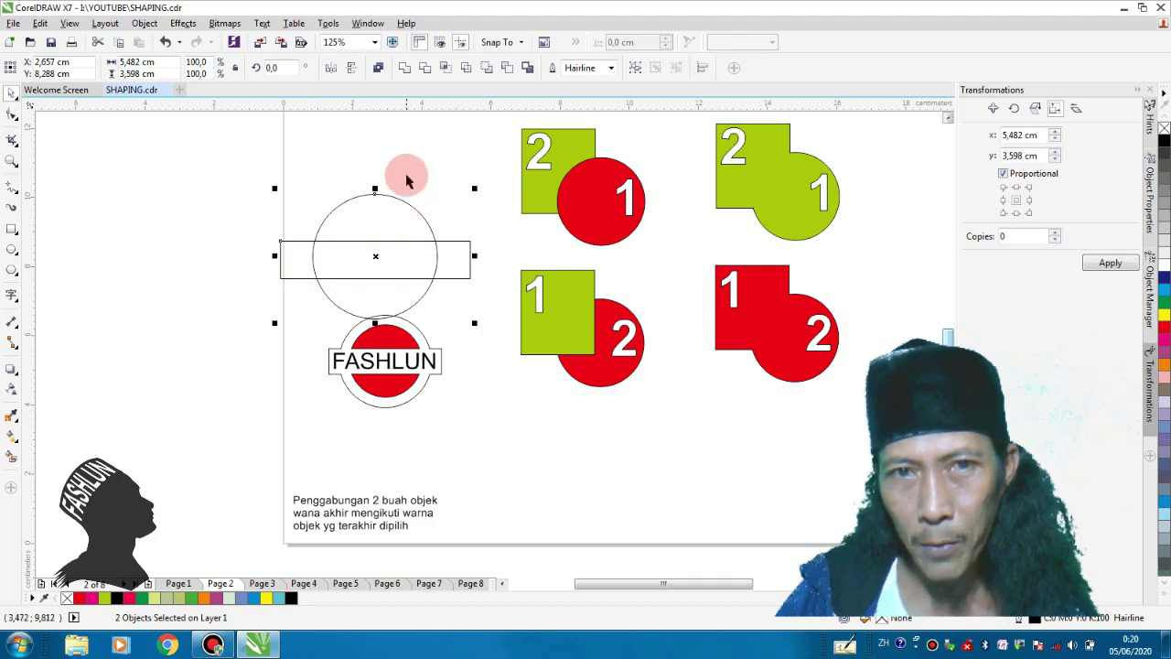
click(404, 71)
click(464, 362)
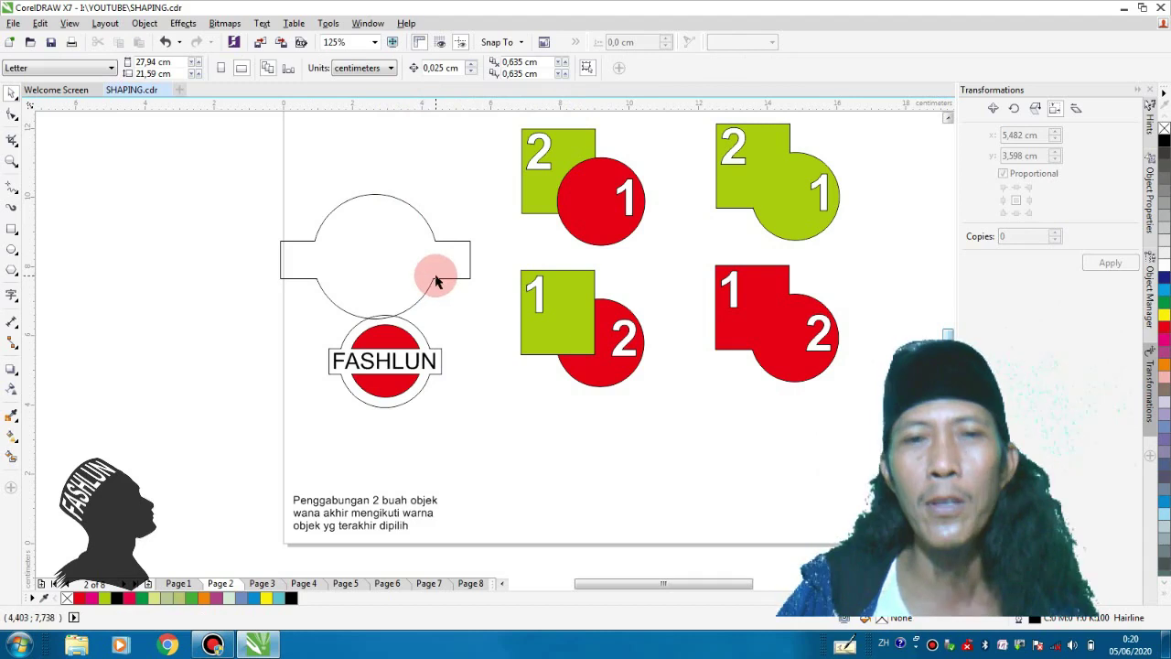
Move the welded logo outline clear of the FASHLUN logo, scale it down, and compare it with the original logo
scroll(437, 273, up, 2)
drag(438, 287, 449, 261)
scroll(465, 305, down, 2)
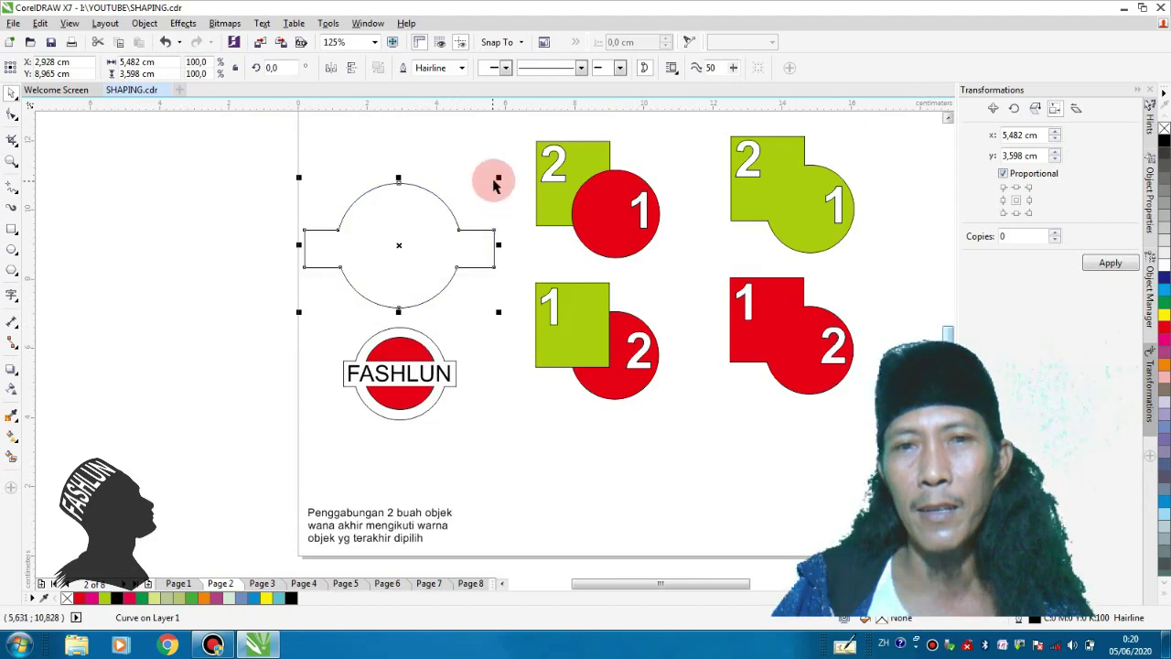
drag(499, 176, 458, 209)
drag(393, 295, 419, 302)
drag(327, 449, 477, 322)
click(400, 431)
Go to page 3 with the TRIM examples and bring its two overlapping circles into view
scroll(367, 394, down, 5)
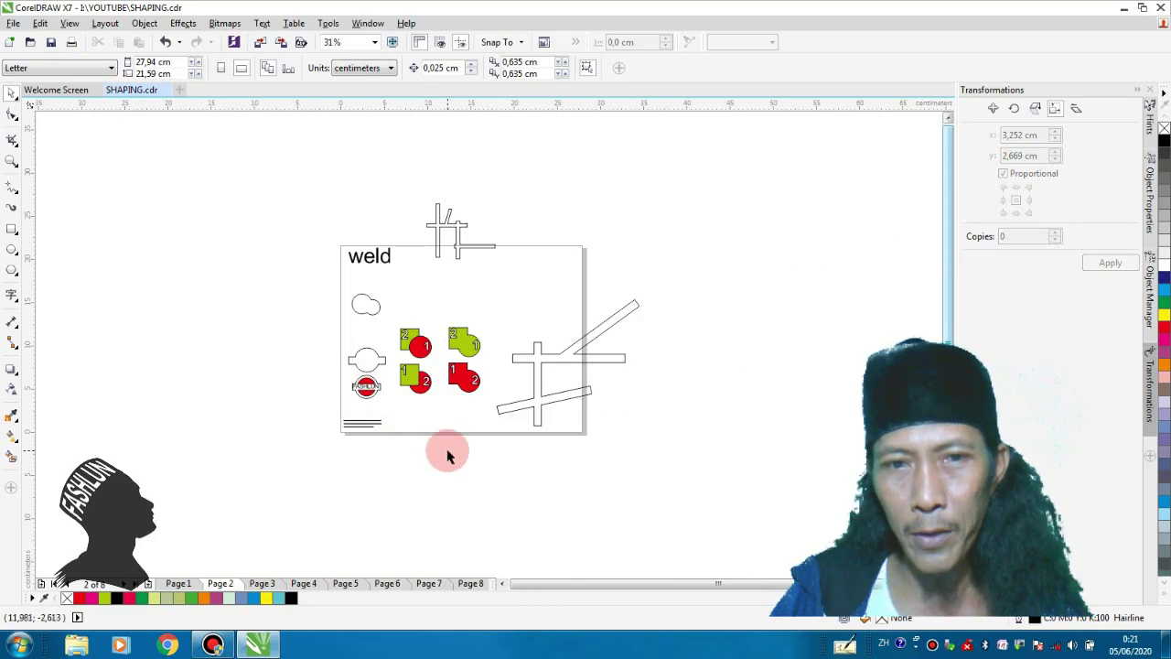
key(Page_Down)
scroll(366, 249, up, 5)
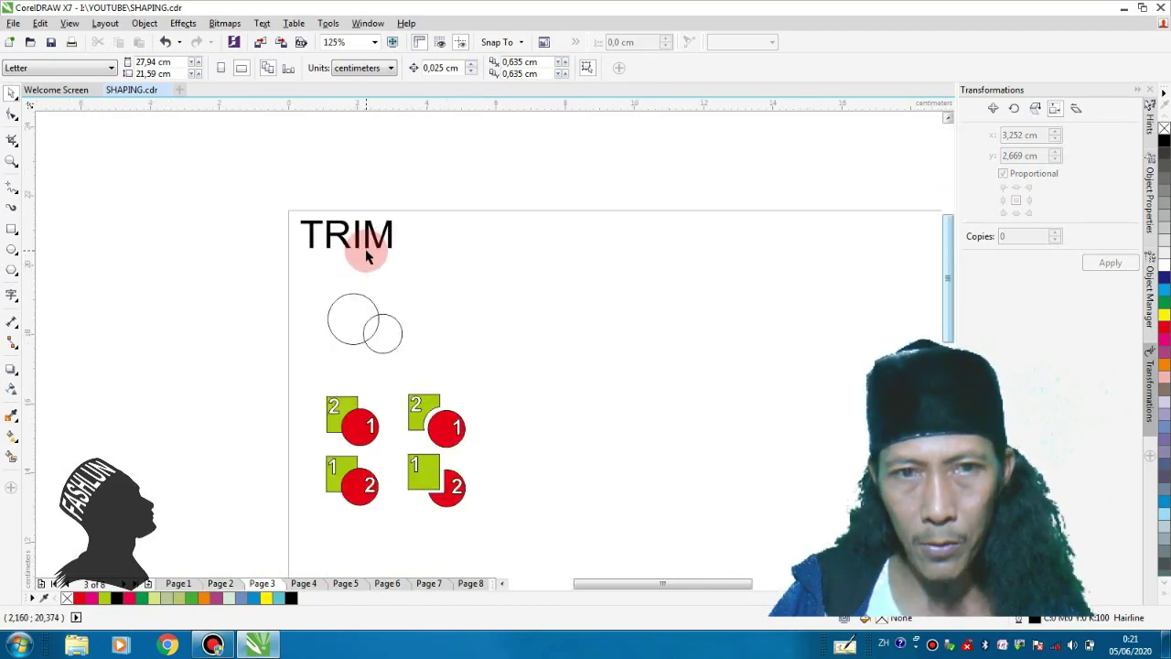
scroll(369, 243, up, 3)
Select the two overlapping circles under the TRIM heading together, locate the Trim command, and clear the selection
drag(252, 302, 481, 481)
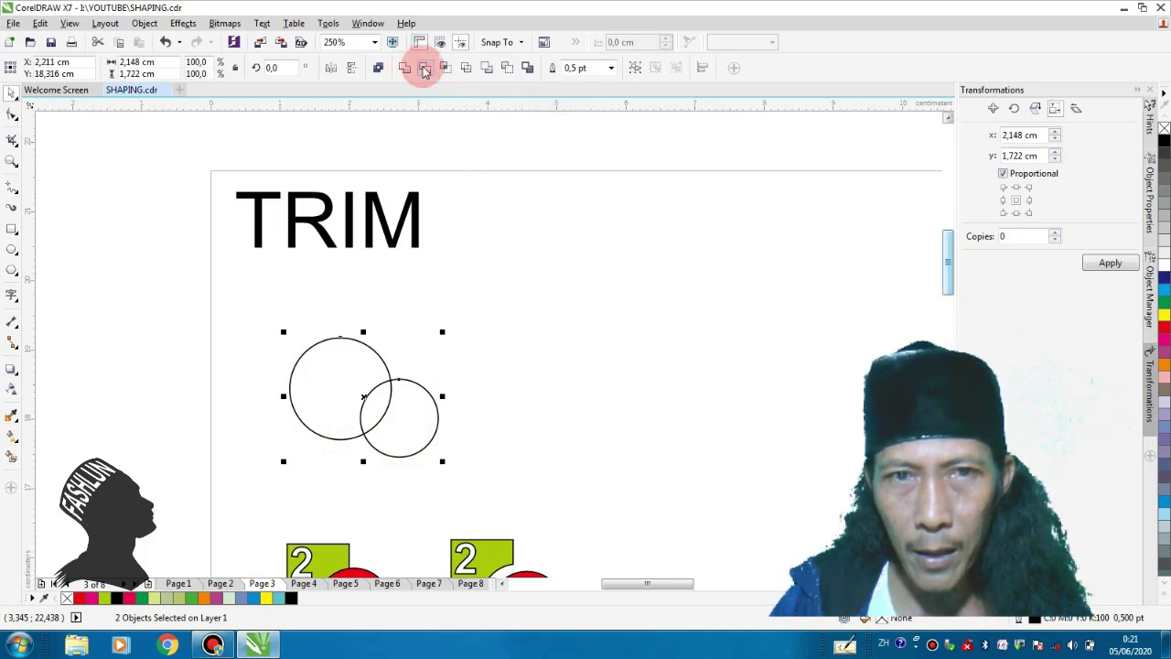
click(453, 234)
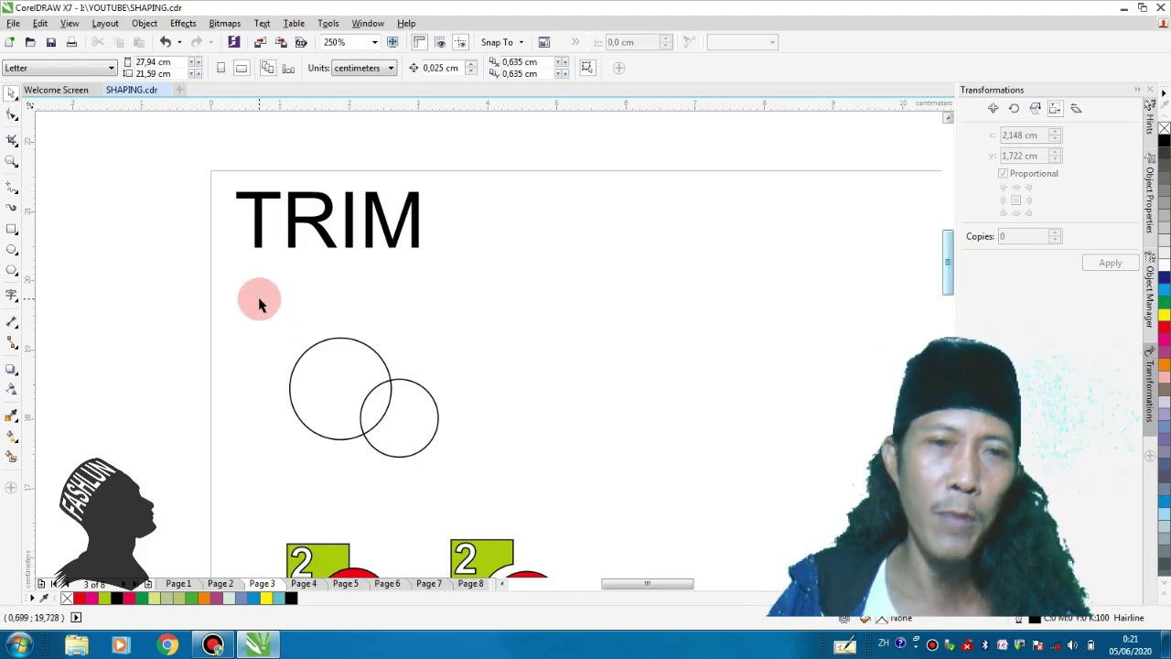
drag(259, 299, 492, 494)
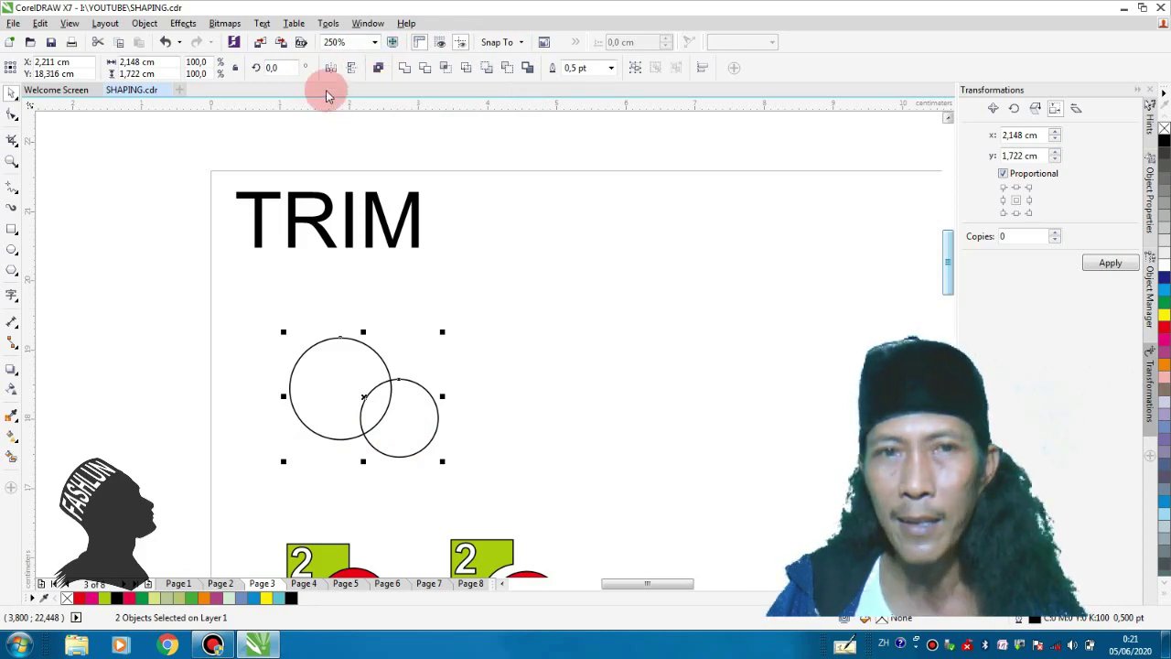
click(518, 296)
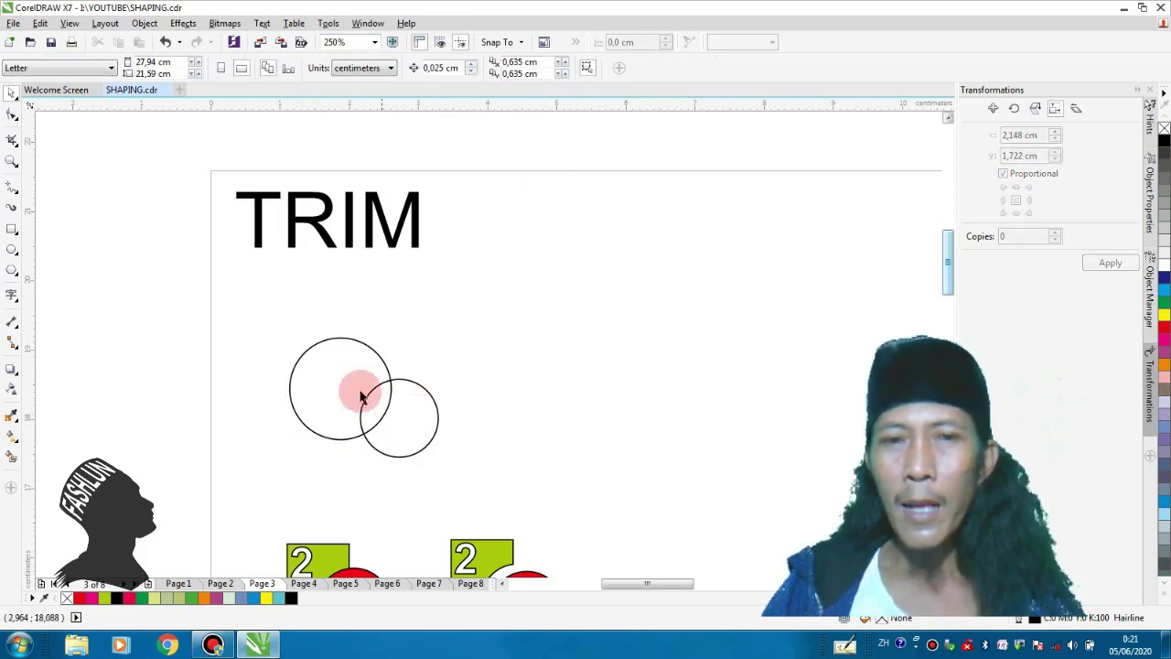
Examine the TRIM page's layout, selecting the two circles and then the heading together with all the example shapes
scroll(291, 366, down, 2)
drag(272, 335, 414, 425)
scroll(344, 365, down, 4)
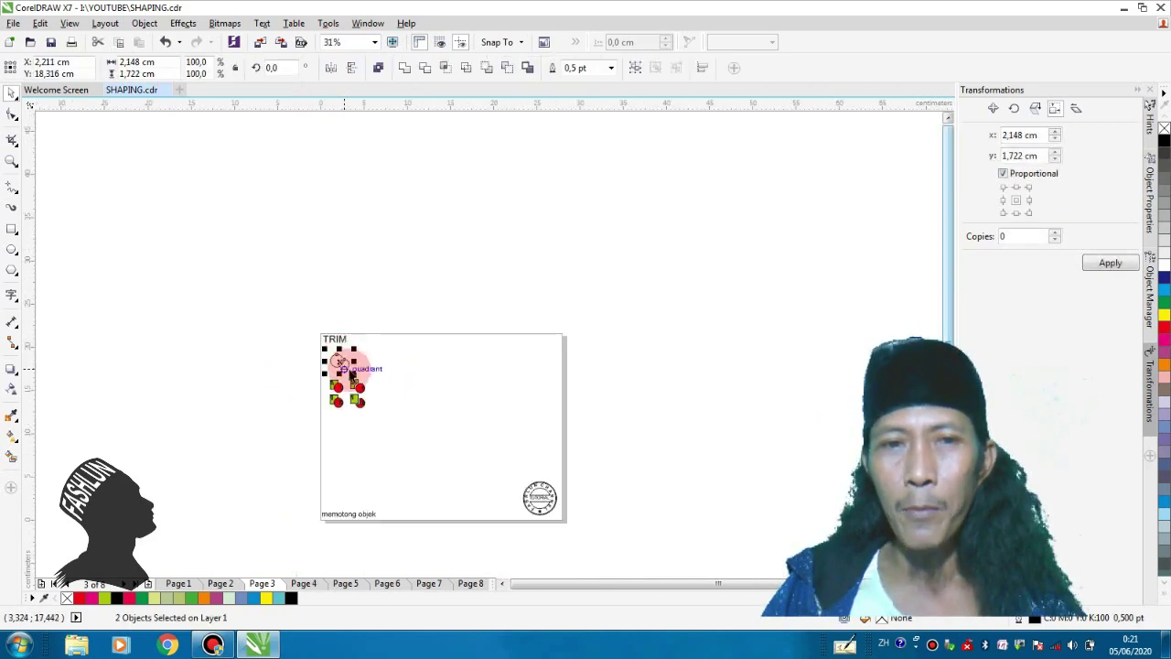
scroll(335, 412, up, 2)
drag(249, 227, 481, 453)
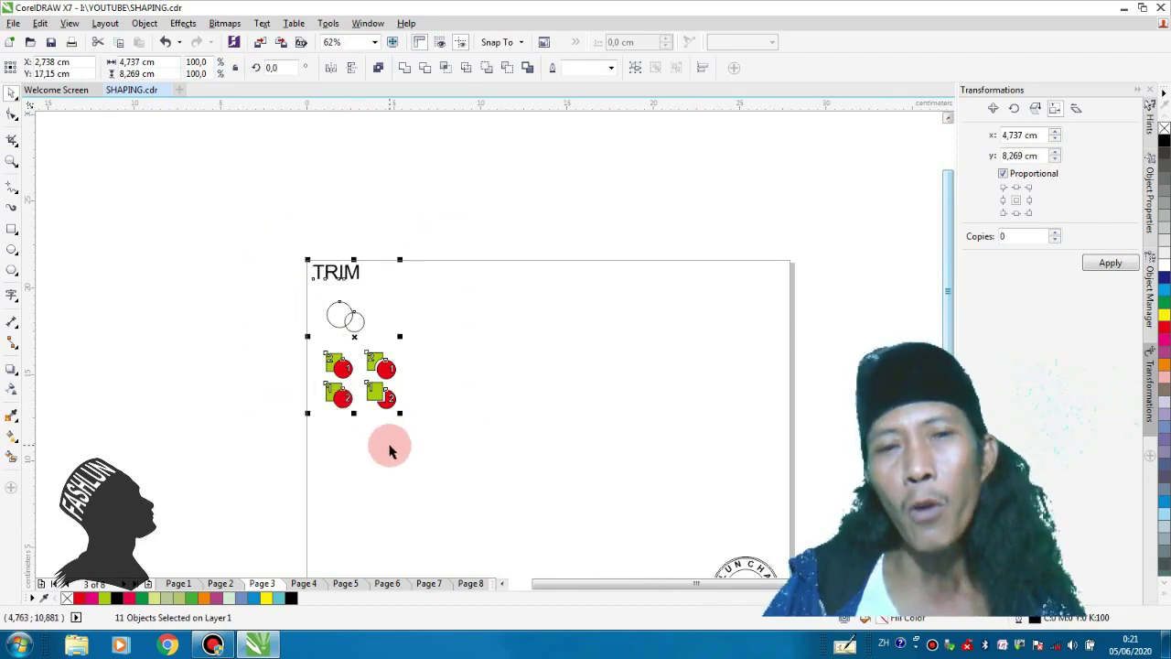
scroll(302, 303, down, 2)
scroll(332, 387, up, 2)
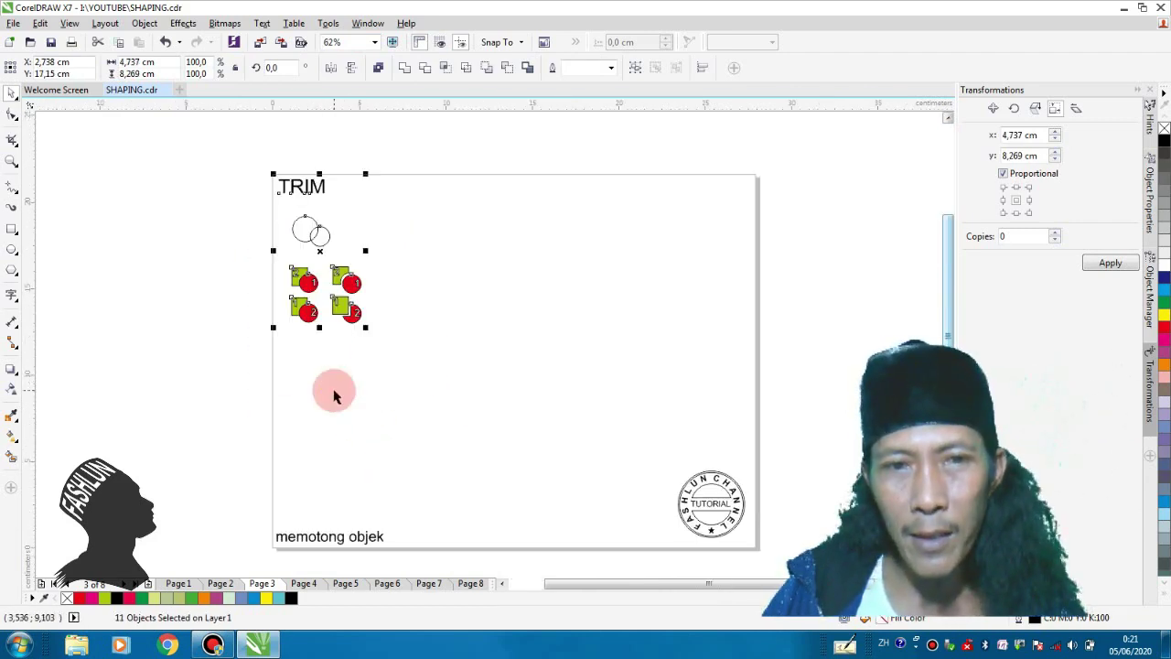
Enlarge the selected TRIM heading and all example shapes together to about 11.27 by 19.675 cm, then clear the selection
drag(367, 330, 509, 523)
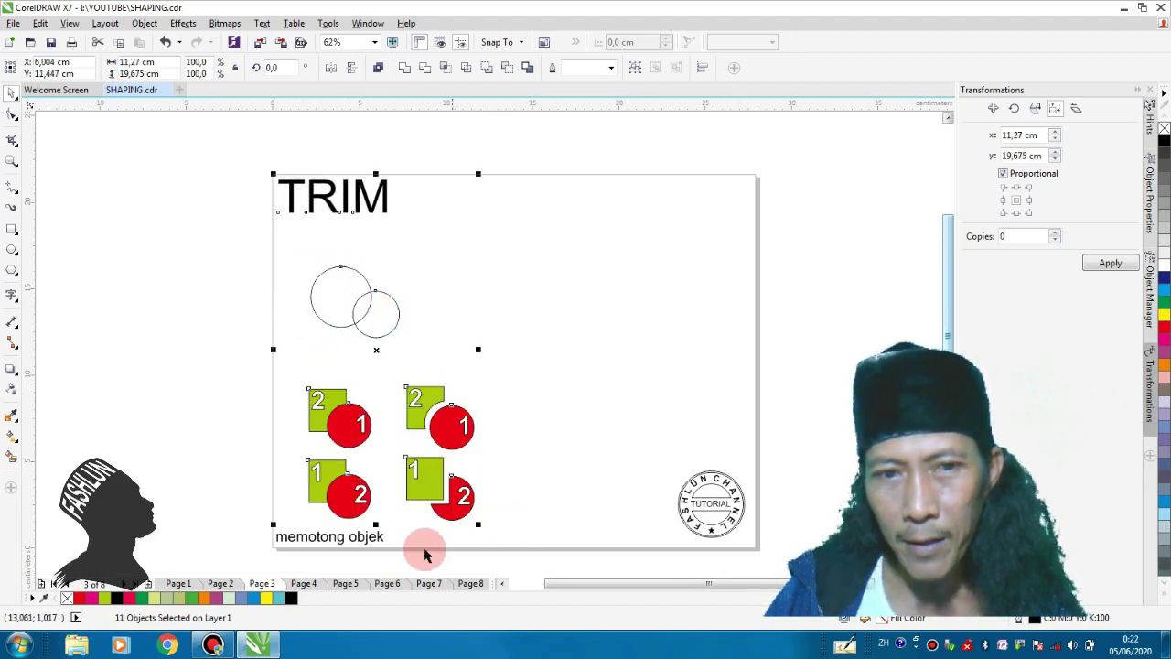
click(325, 569)
scroll(325, 572, up, 2)
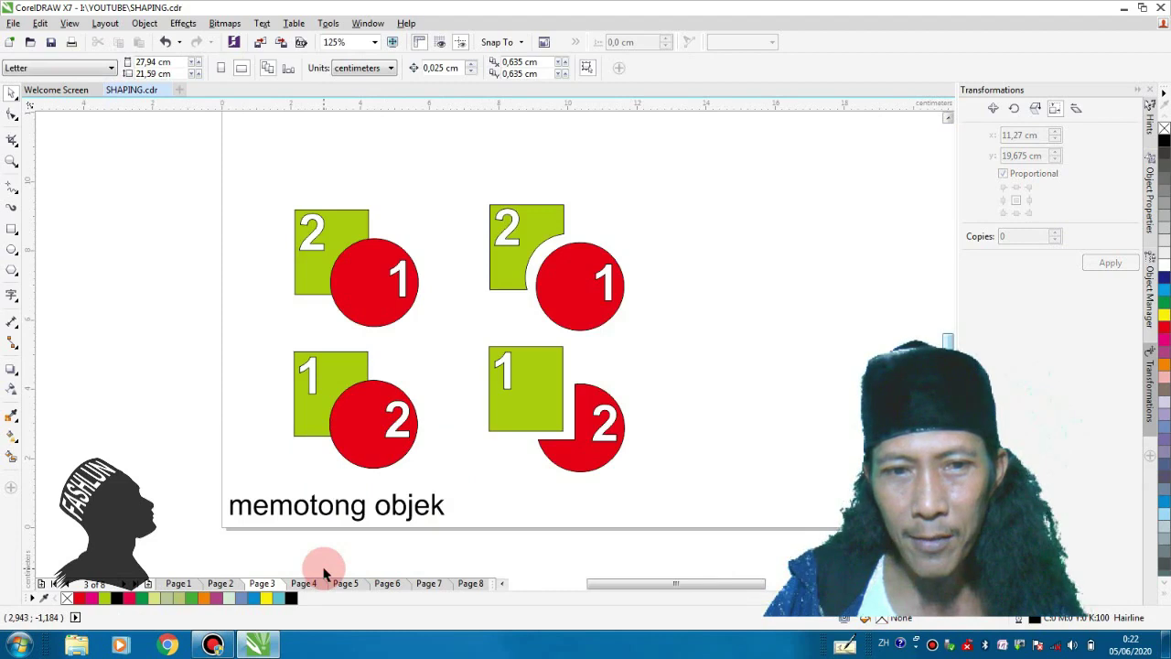
scroll(325, 572, up, 2)
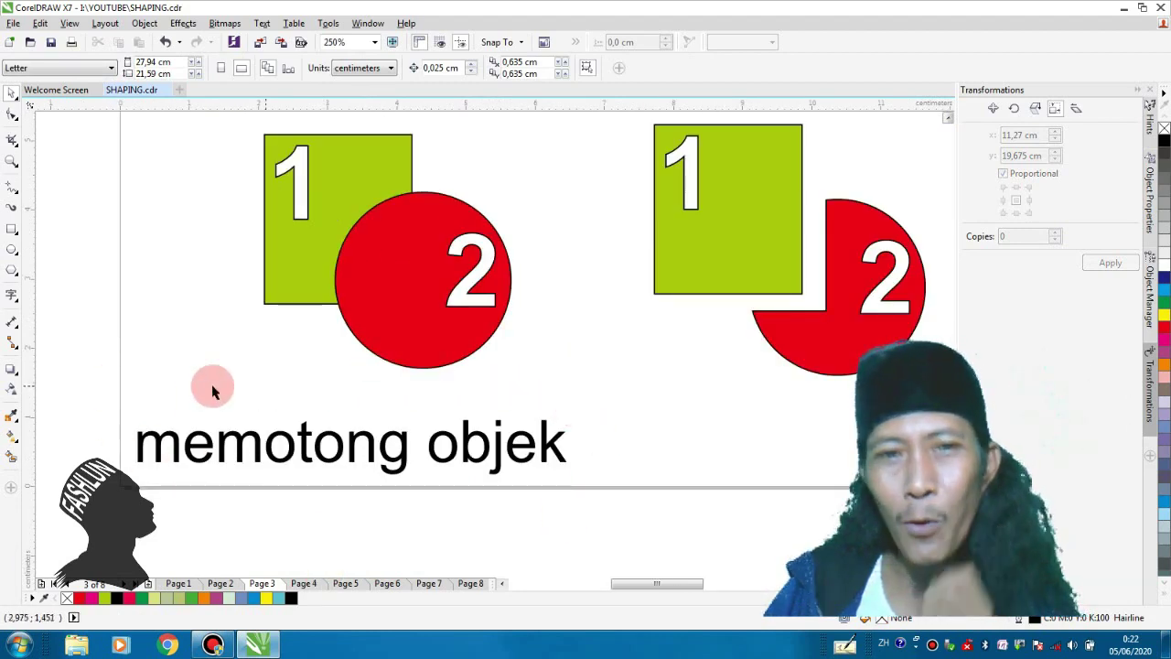
scroll(512, 474, down, 4)
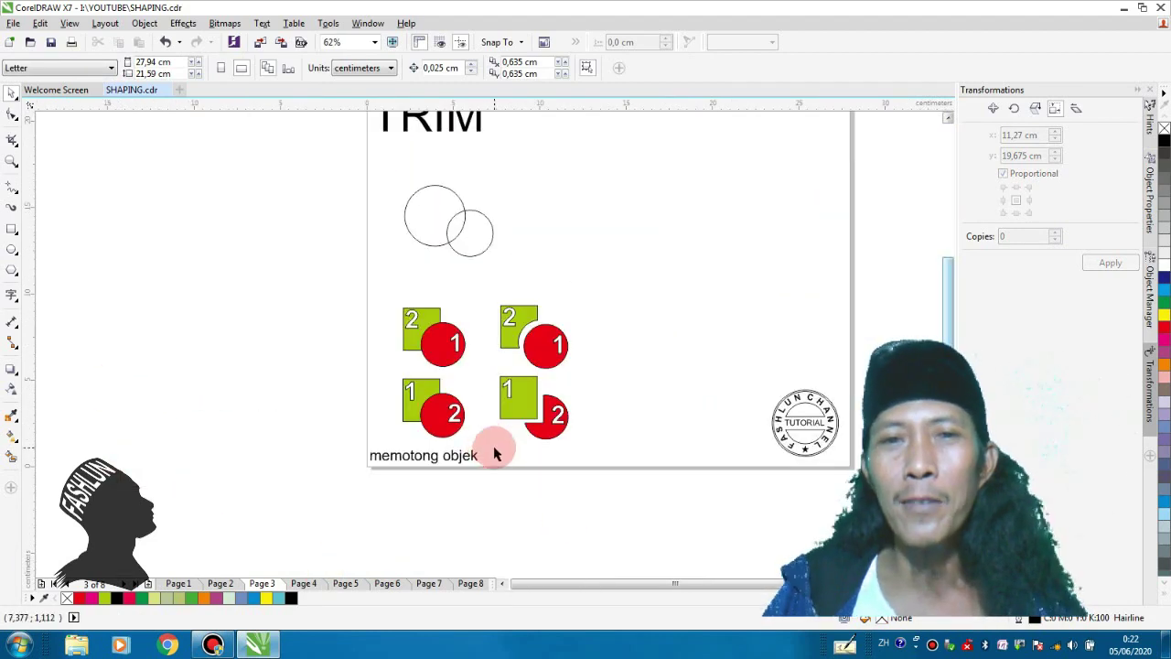
Move the larger outlined circle slightly down and left, and delete the smaller circle beside it
scroll(458, 225, up, 2)
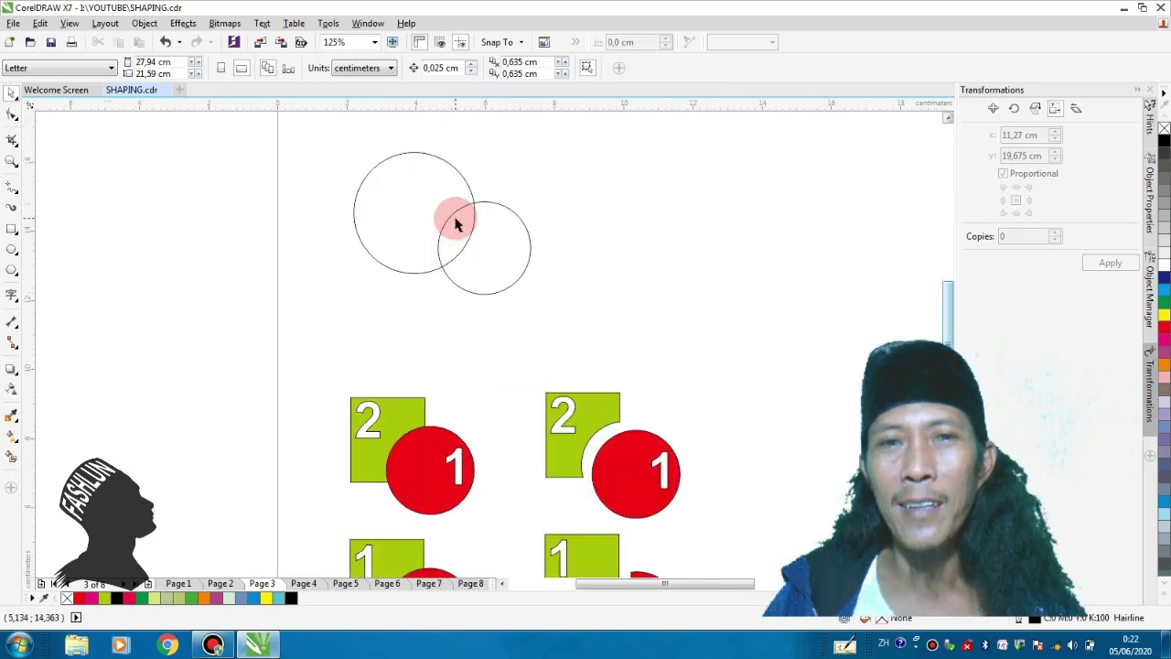
scroll(455, 225, up, 2)
click(304, 311)
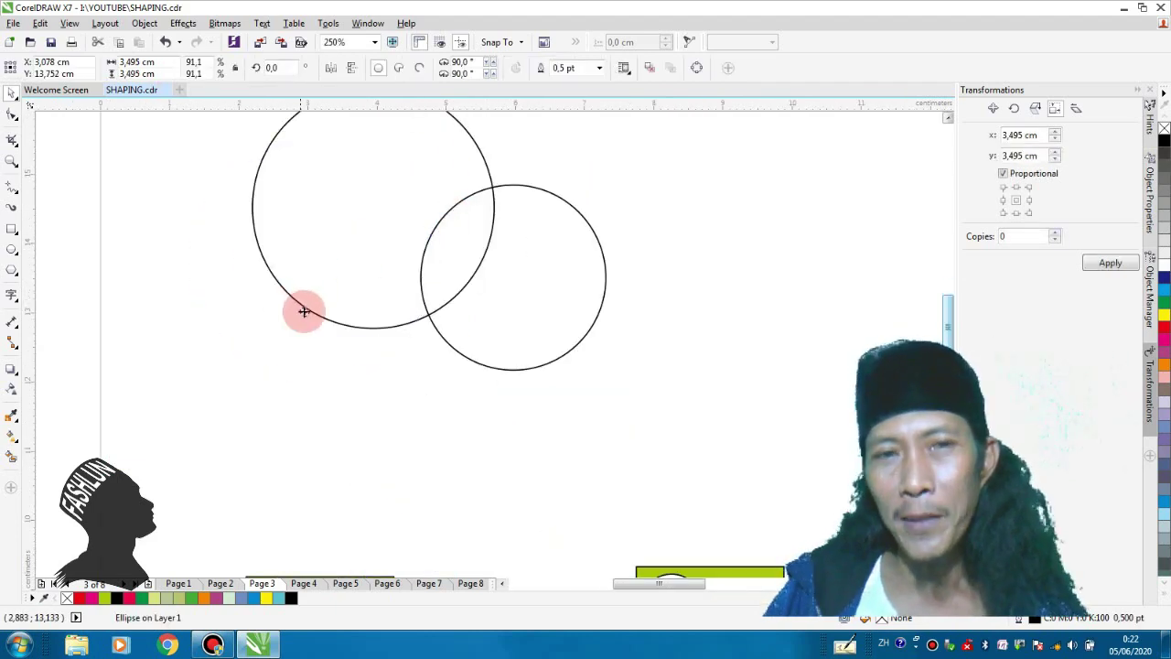
drag(304, 312, 244, 365)
click(547, 315)
drag(547, 316, 524, 330)
key(Delete)
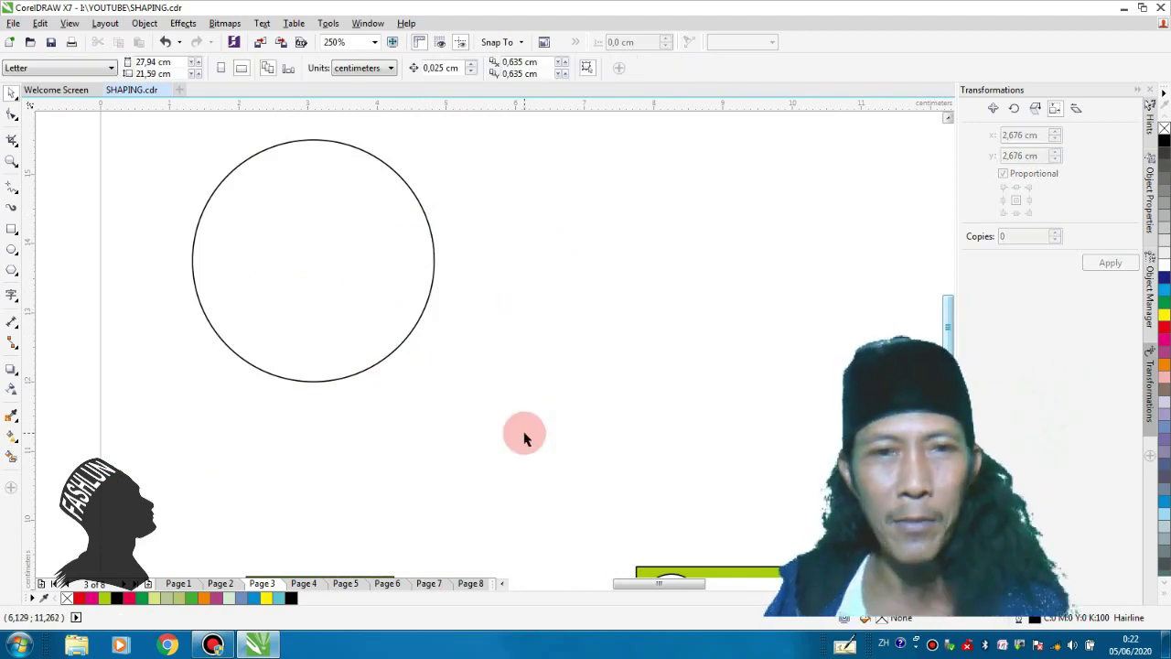
Draw a rectangle about 3.09 by 2.94 cm overlapping the lower-right part of the remaining circle
click(12, 231)
drag(317, 241, 535, 448)
click(11, 93)
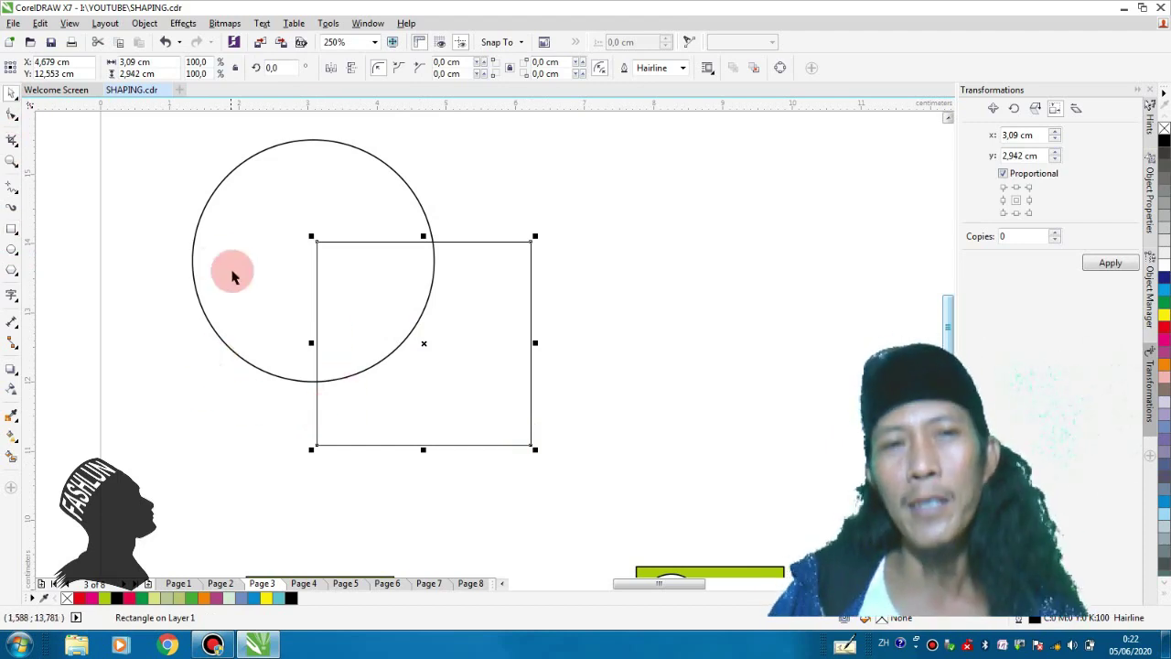
Trim the outlined circle with the overlapping rectangle, and move the rectangle slightly away to expose the cut
scroll(232, 271, down, 2)
drag(158, 168, 418, 387)
scroll(296, 305, up, 2)
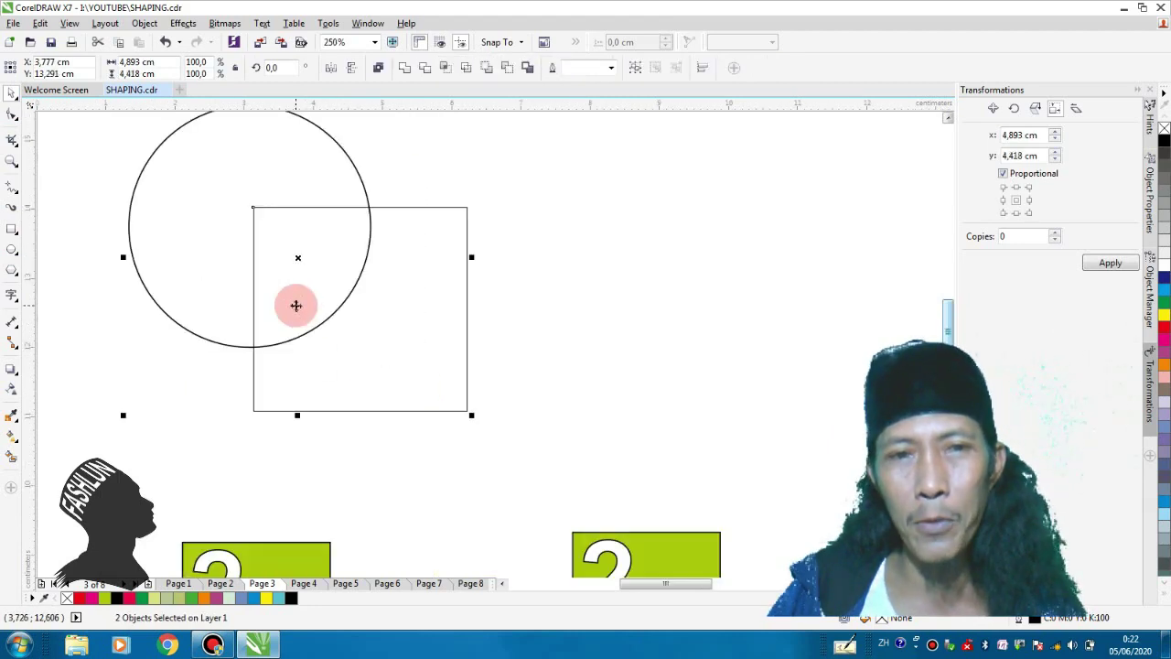
click(427, 73)
scroll(483, 329, down, 2)
scroll(485, 329, up, 2)
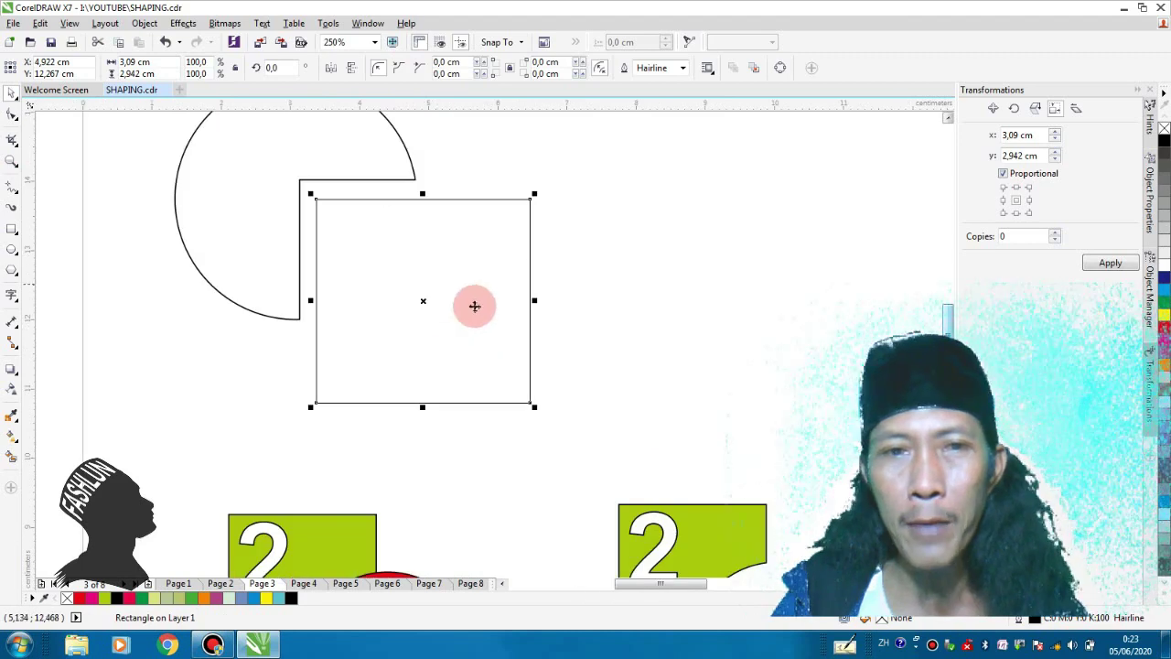
scroll(492, 339, down, 2)
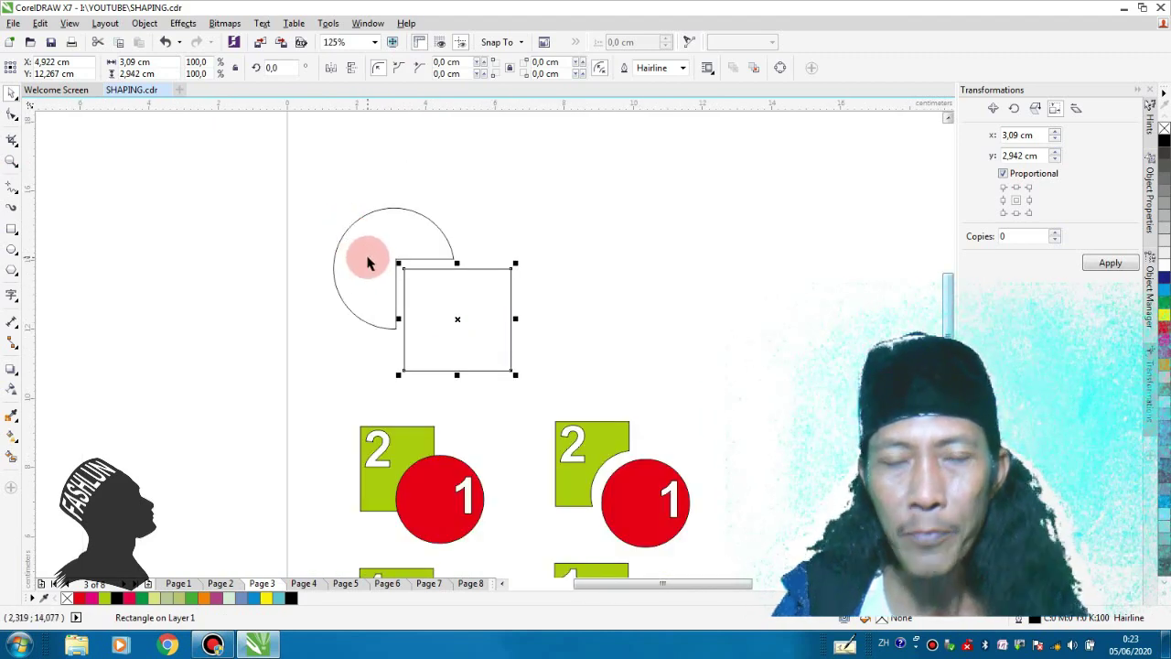
scroll(367, 264, up, 2)
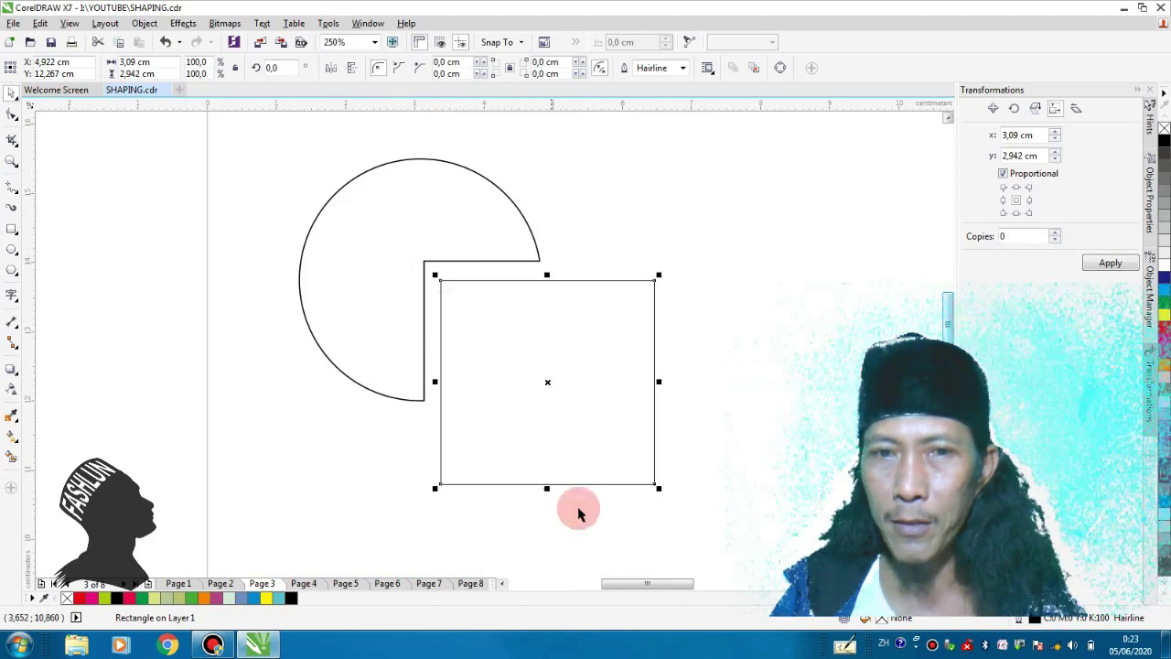
scroll(397, 249, down, 2)
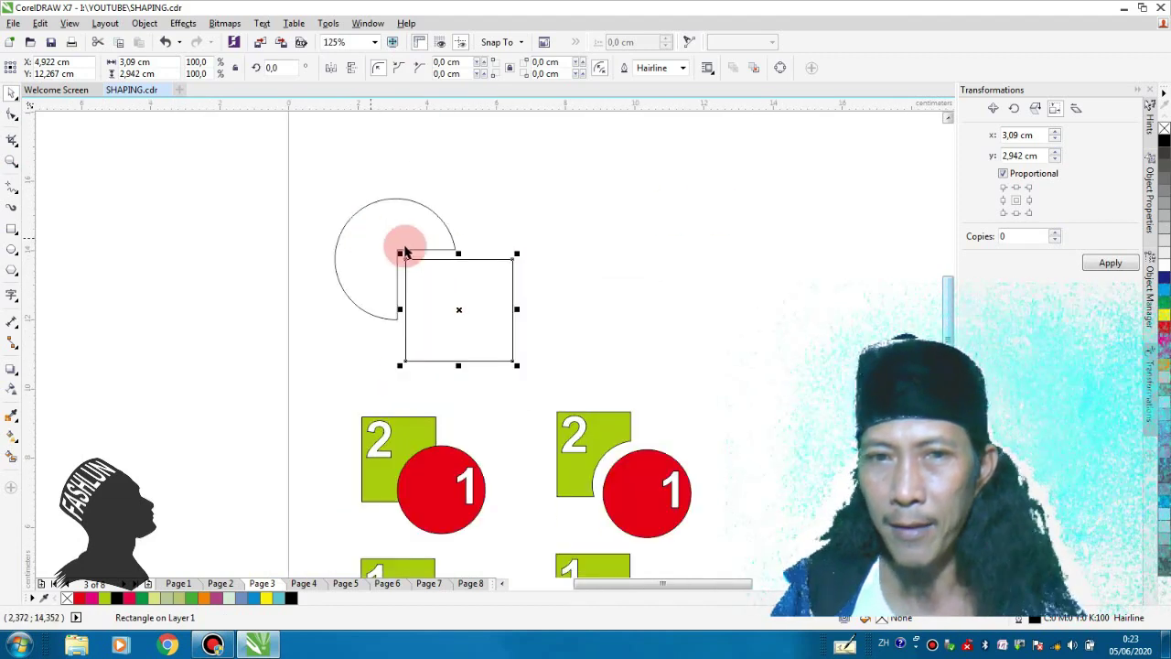
click(563, 279)
Bring the green square numbered 1 in the lower-left example to the front of the page, over its red circle
scroll(512, 282, down, 2)
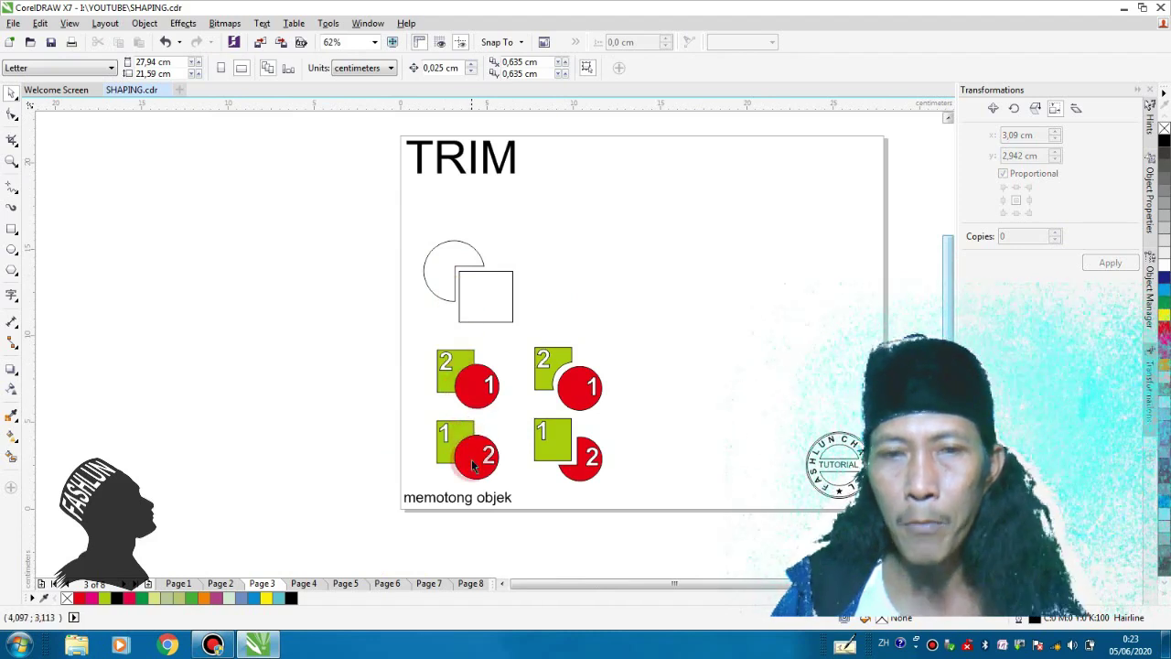
scroll(471, 468, up, 2)
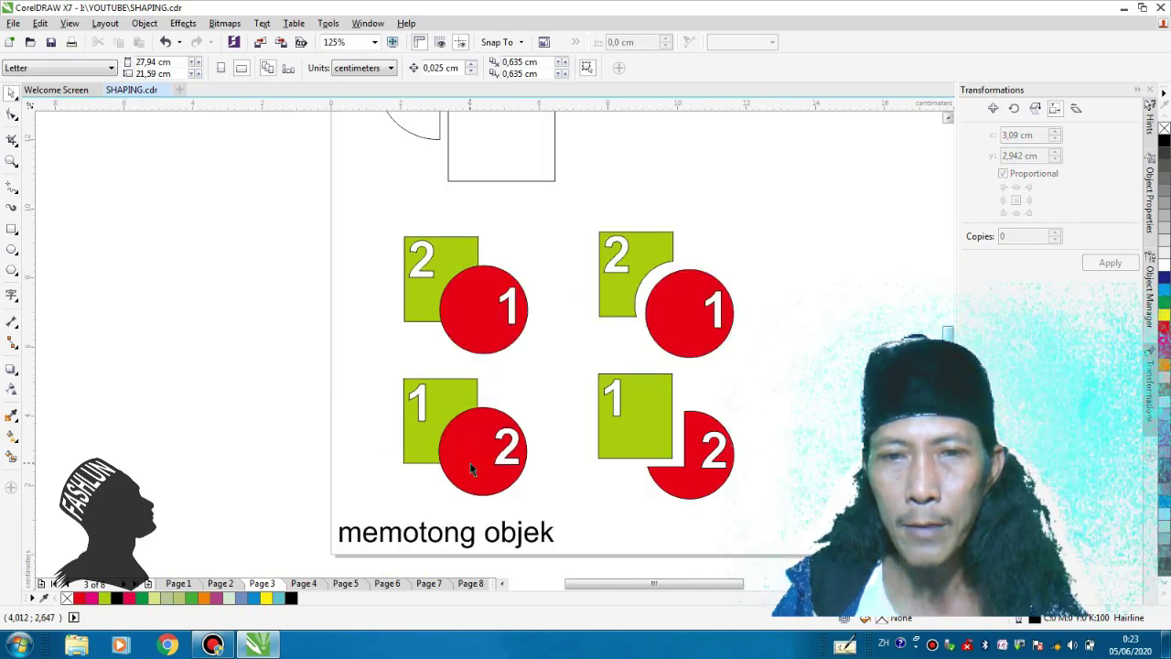
right_click(442, 395)
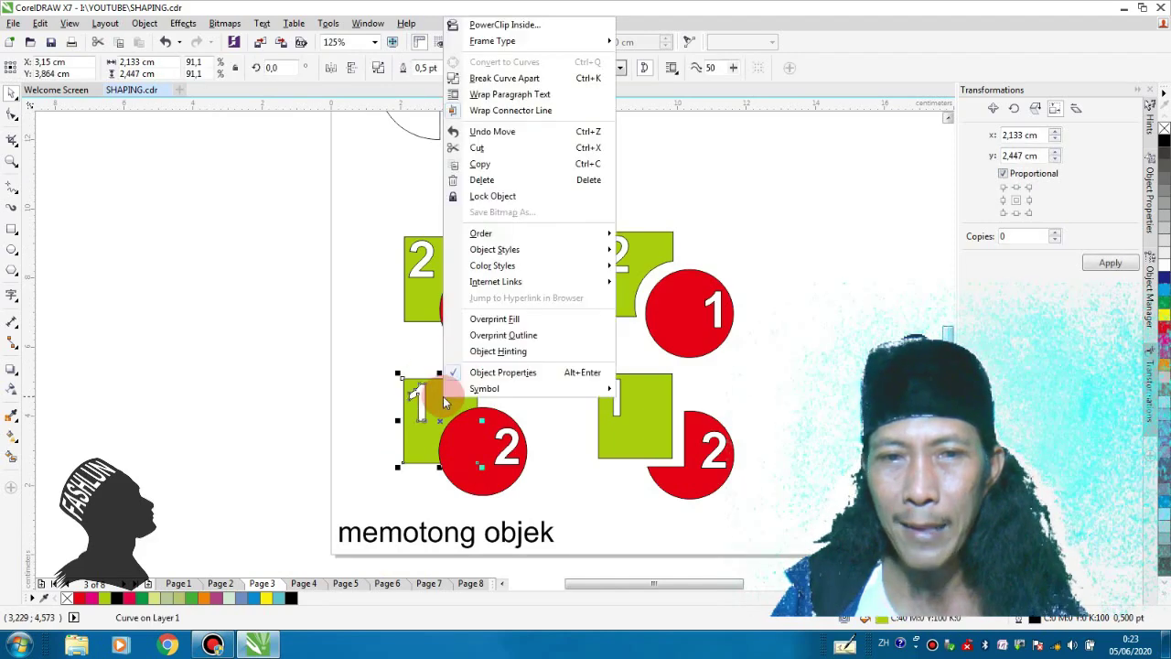
mouse_move(504, 232)
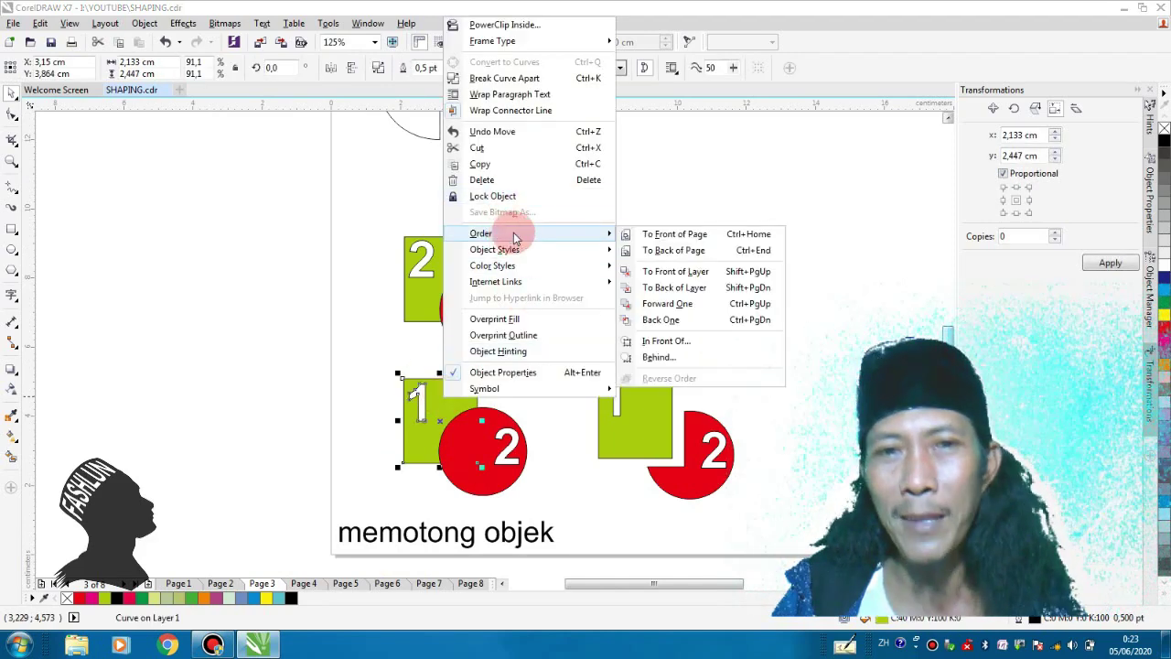
click(646, 233)
click(580, 518)
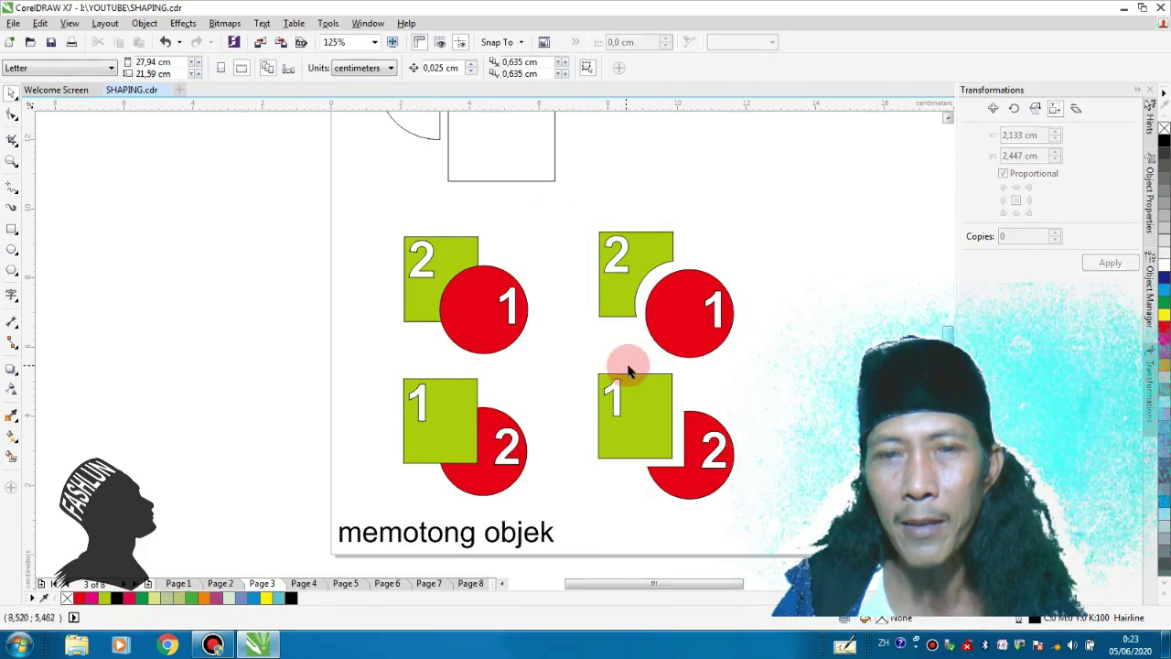
Compare the stacking order of the numbered squares and circles with the trimmed examples beside them
scroll(559, 299, up, 2)
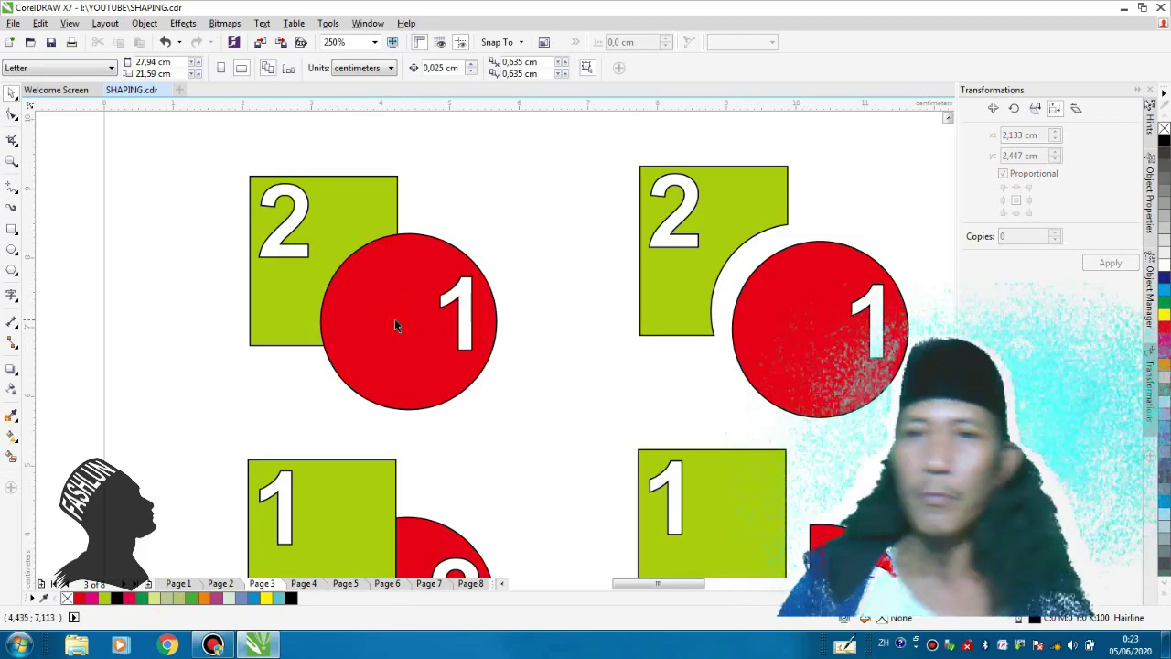
click(305, 285)
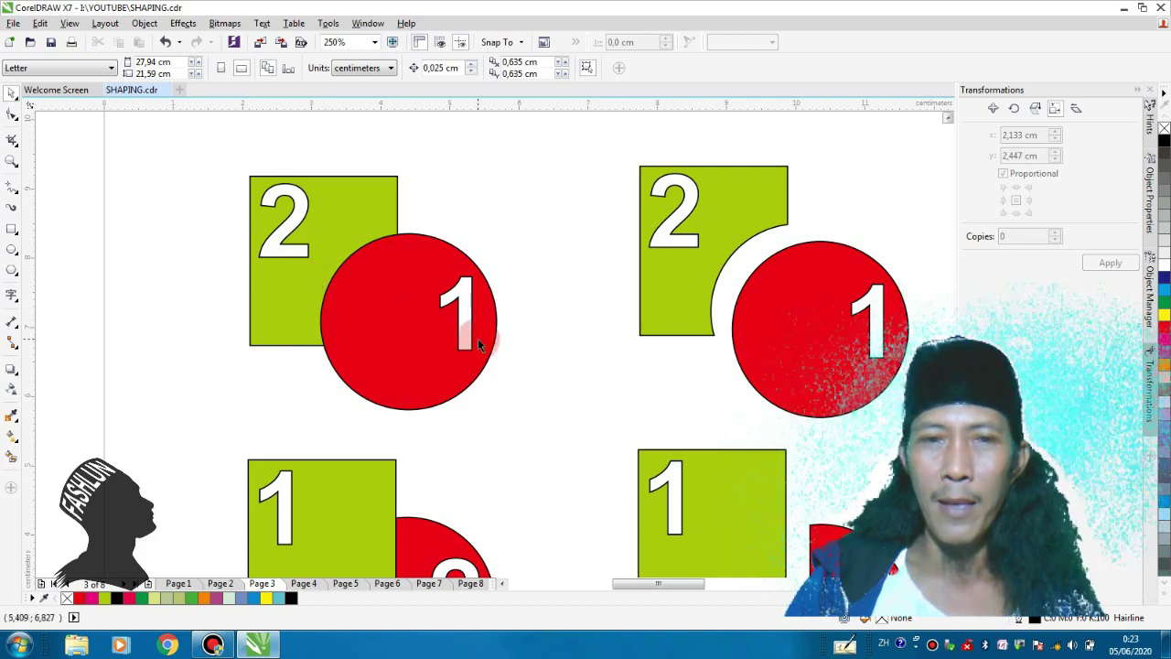
scroll(478, 339, down, 2)
scroll(449, 514, up, 2)
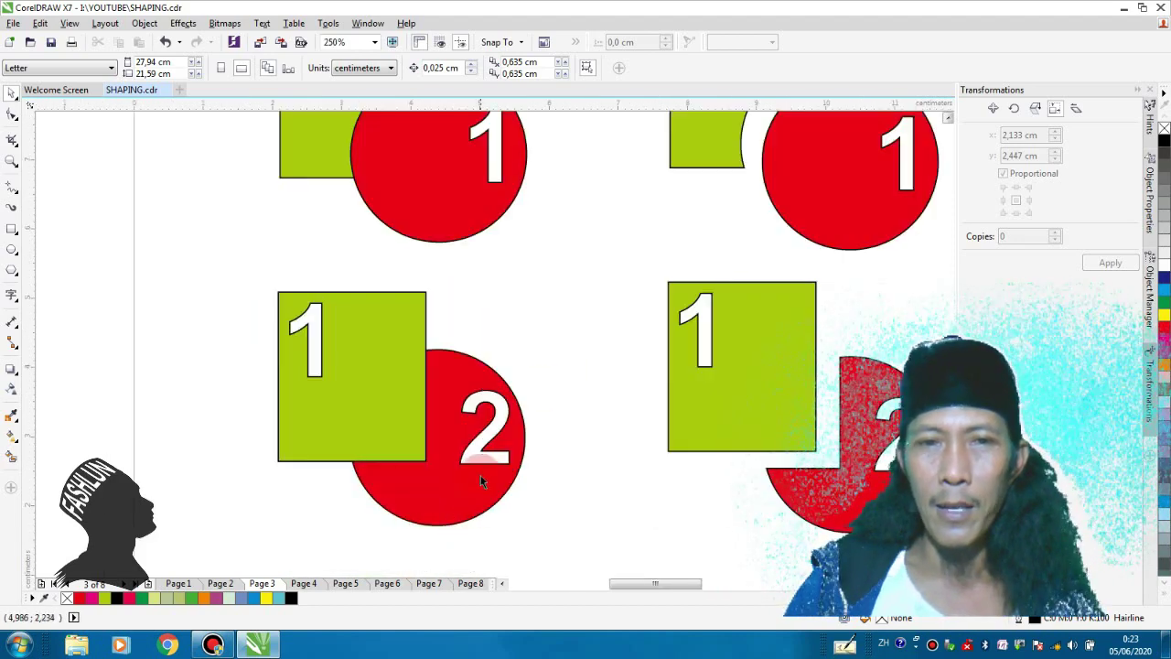
scroll(481, 471, down, 2)
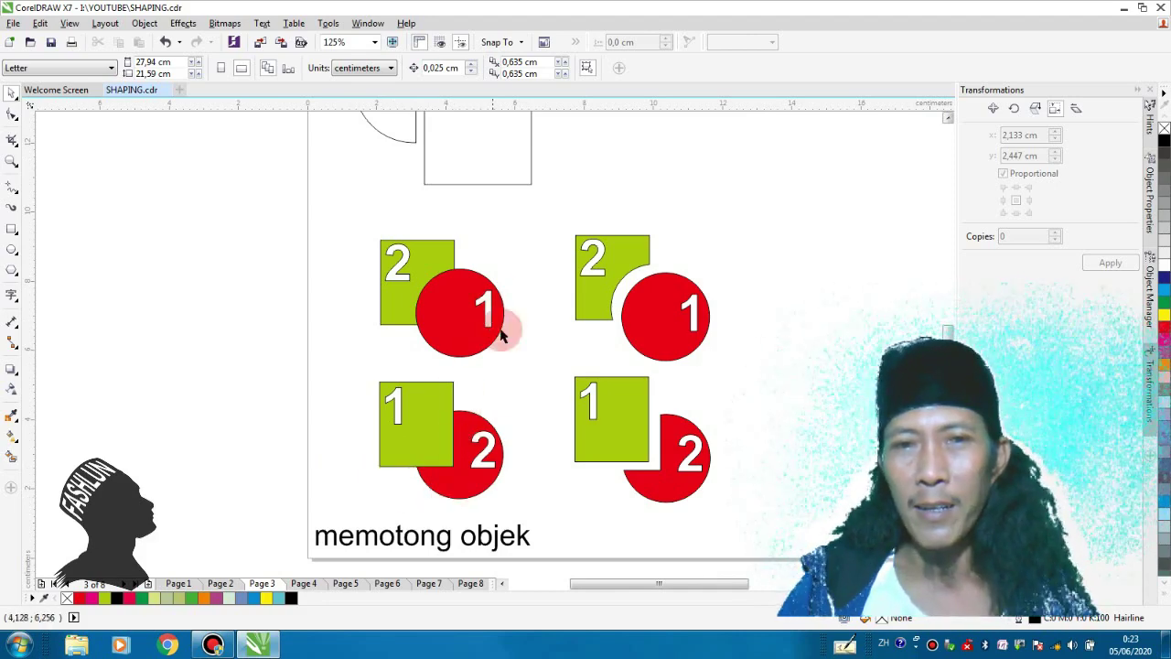
scroll(505, 324, up, 3)
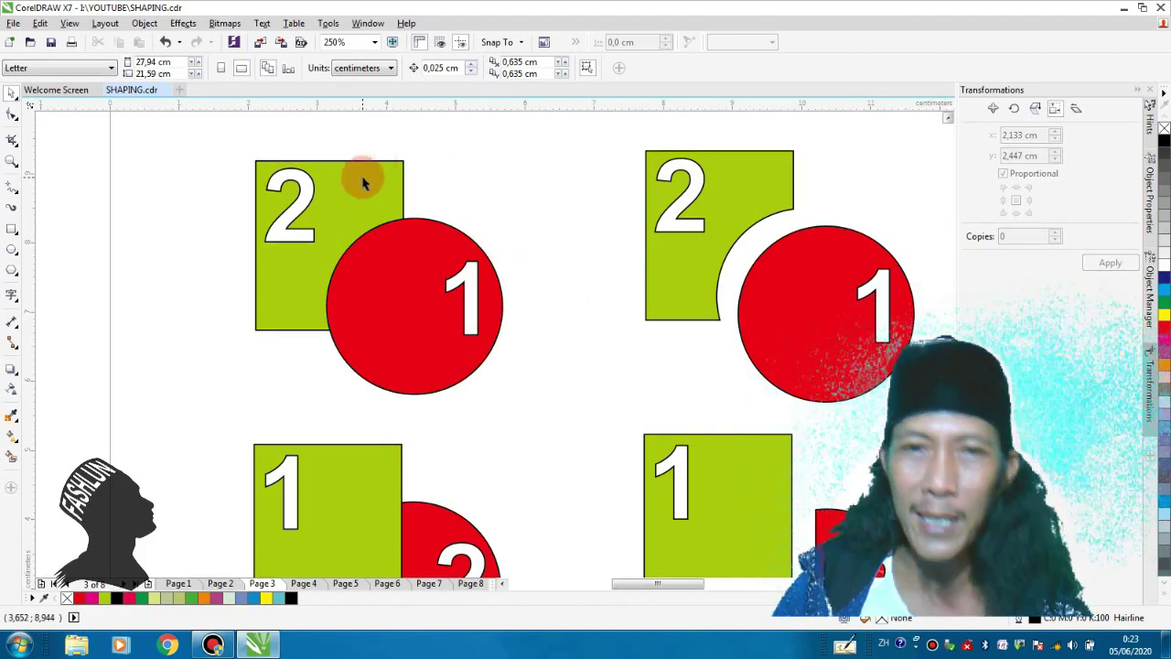
scroll(362, 183, down, 3)
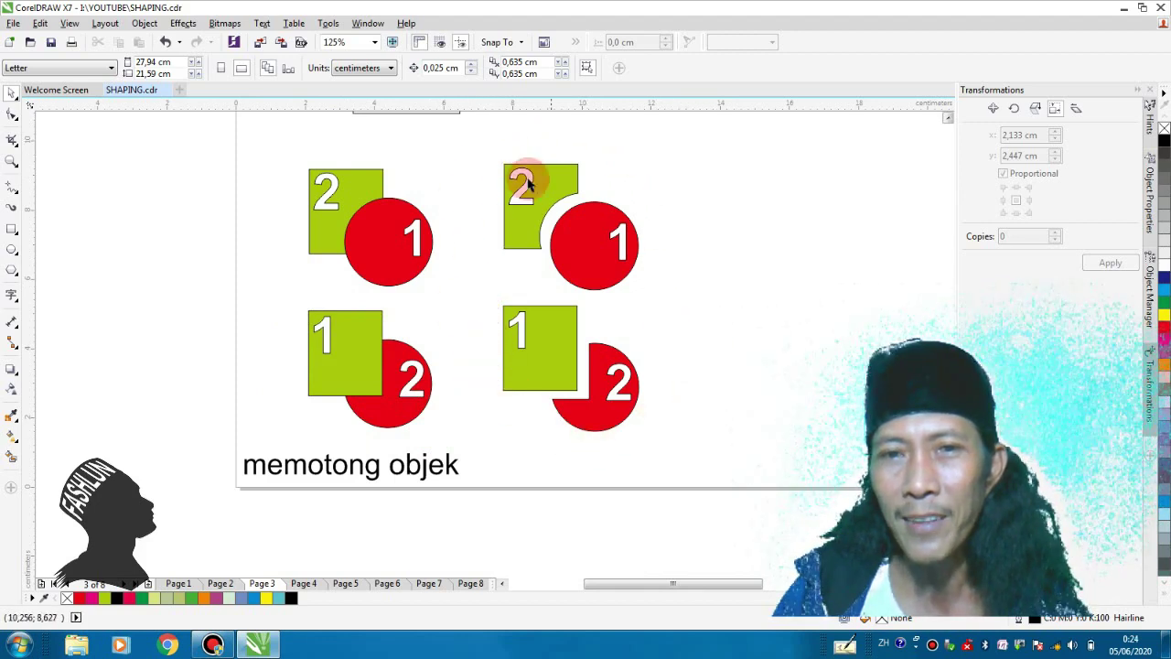
scroll(483, 178, up, 2)
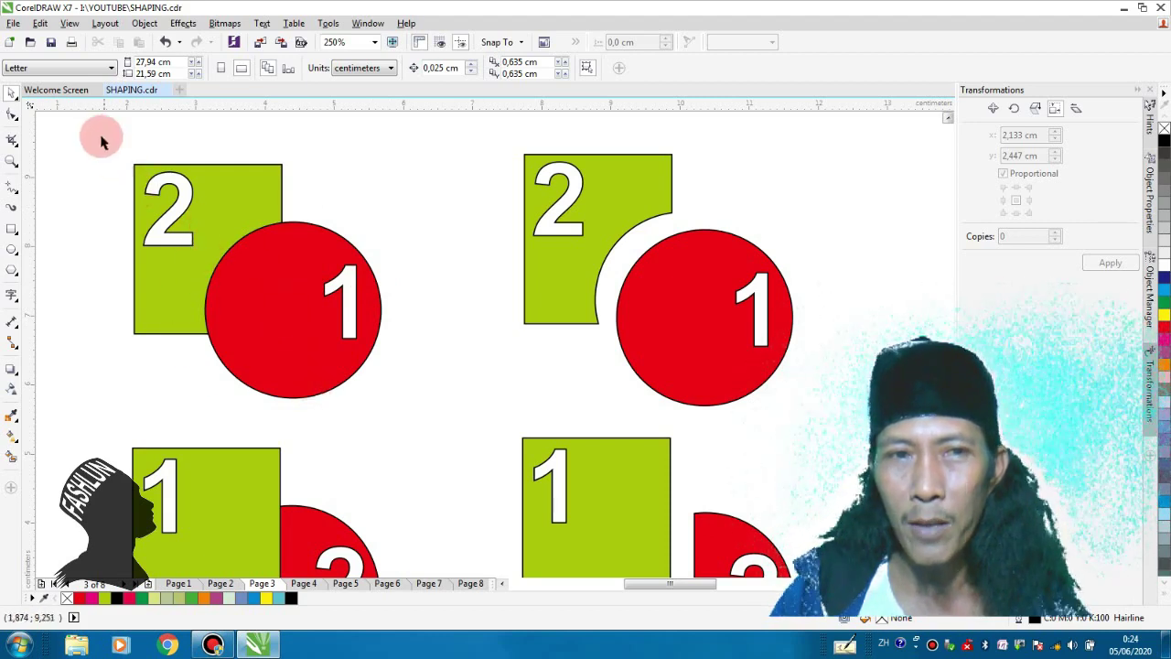
Trim the upper-left green square numbered 2 with its red circle, and shift the circle slightly away from the cut
drag(86, 125, 184, 240)
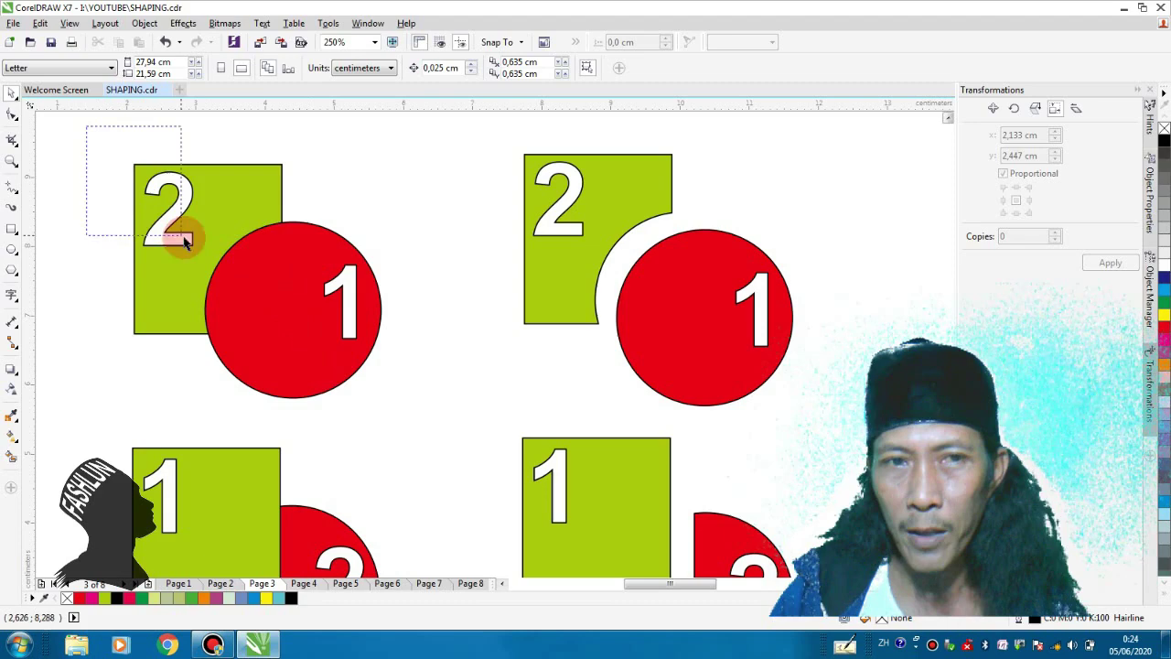
drag(366, 366, 424, 425)
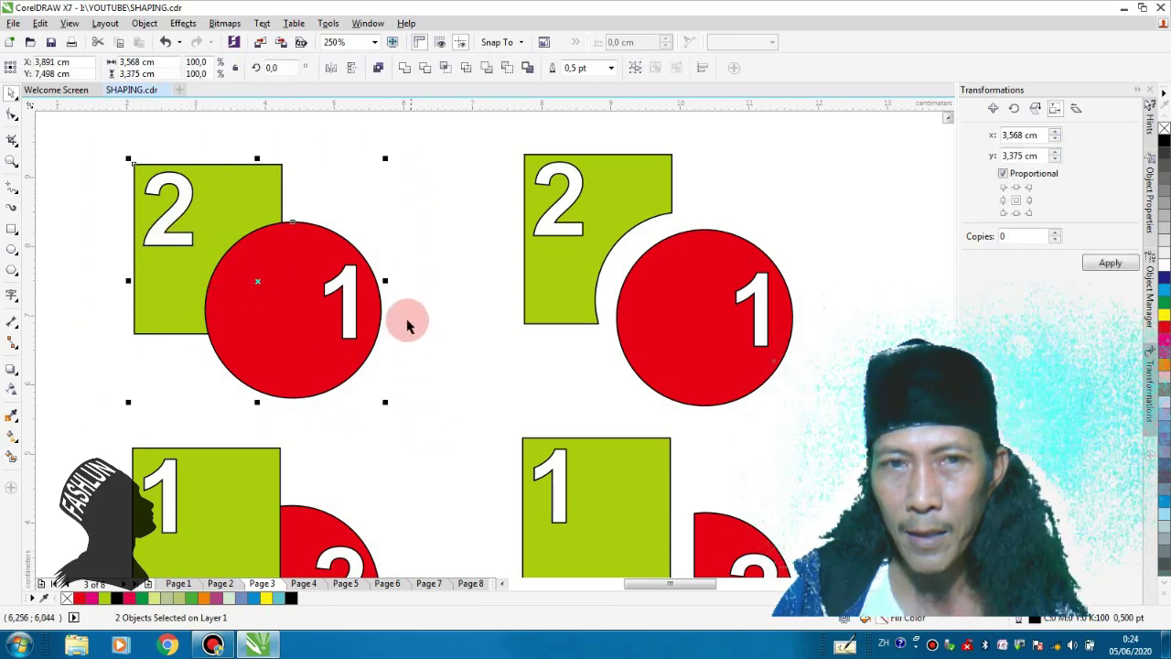
click(426, 75)
click(420, 237)
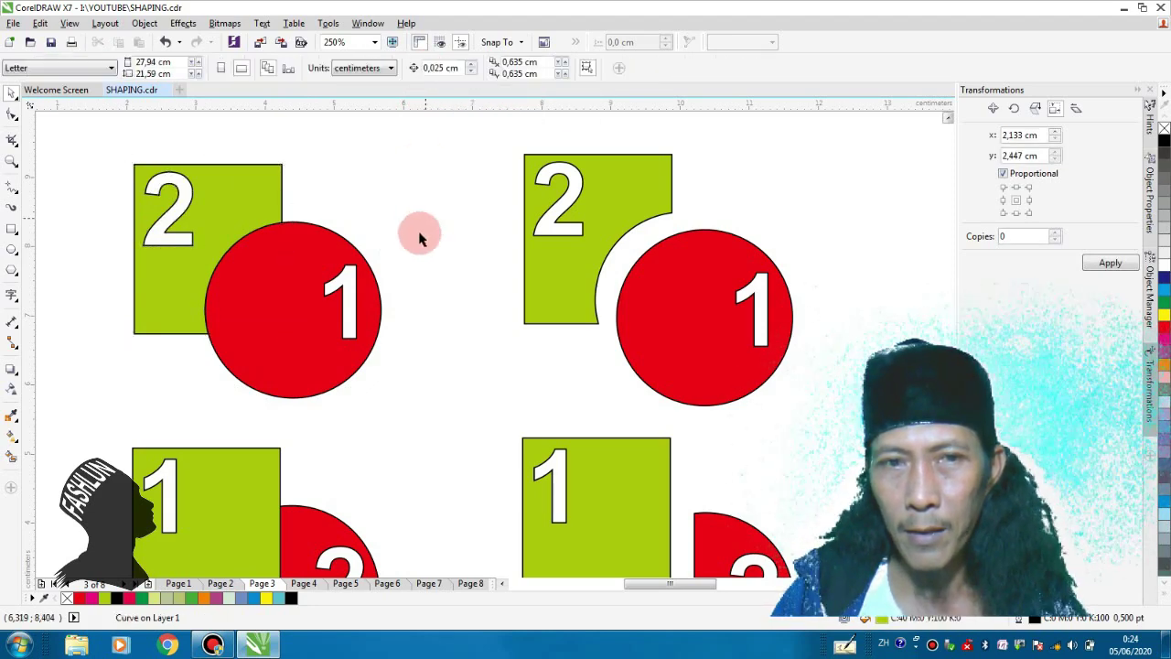
drag(313, 313, 329, 325)
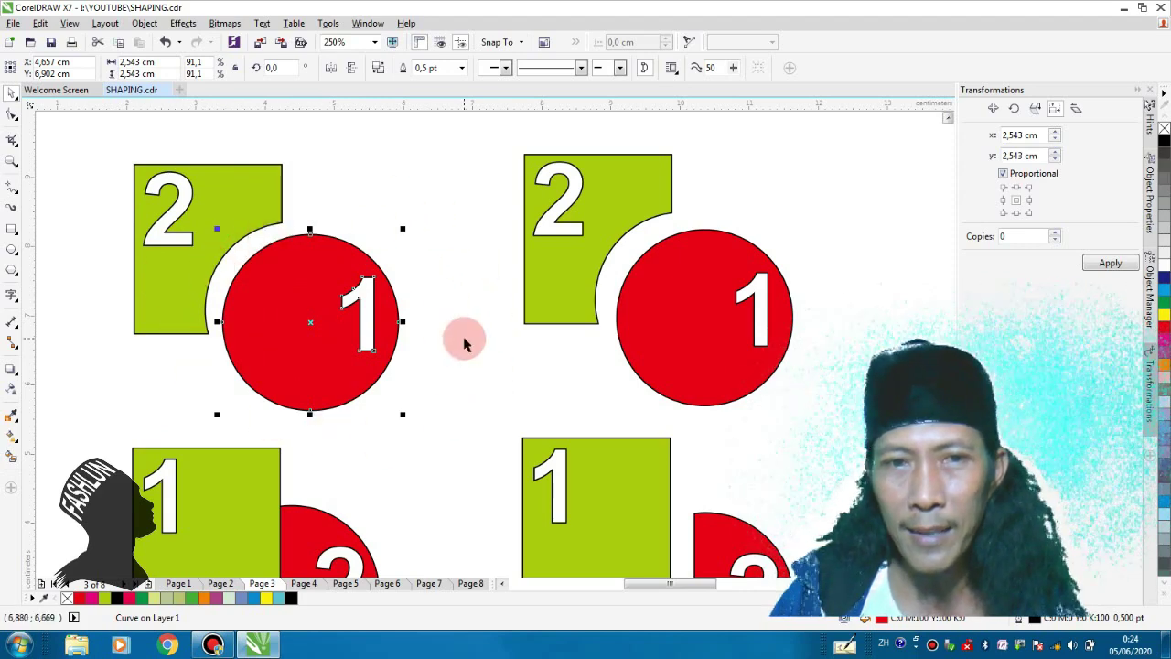
click(405, 274)
Trim the lower-left red circle numbered 2 by selecting the green square numbered 1 first and the circle second
scroll(406, 274, down, 2)
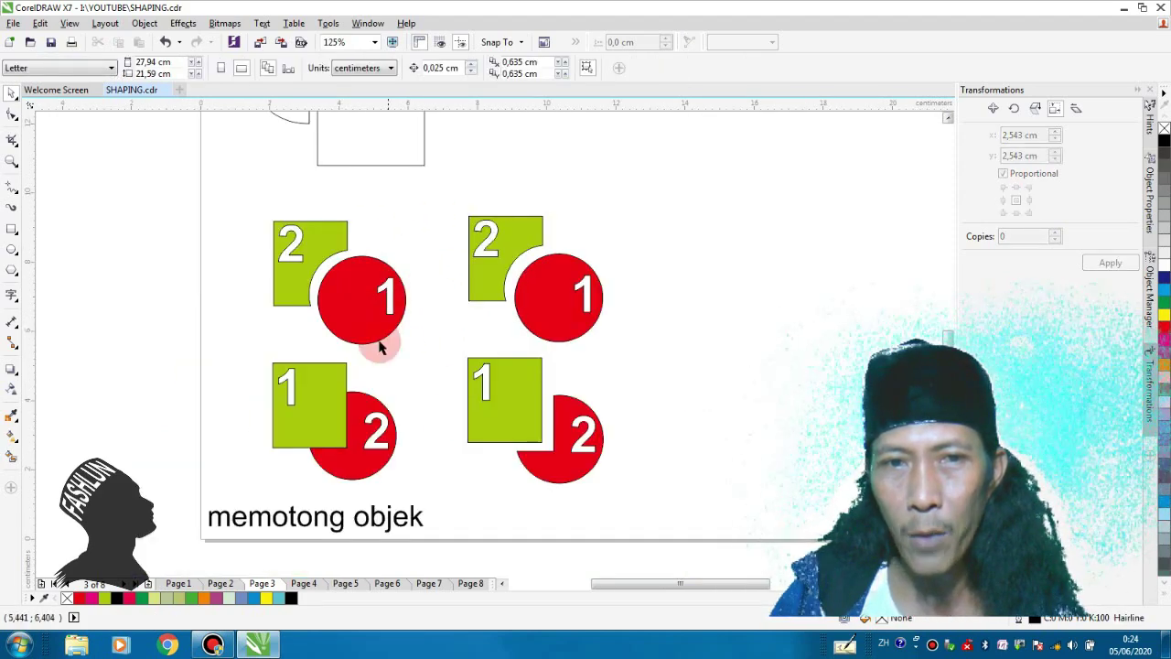
scroll(343, 471, up, 2)
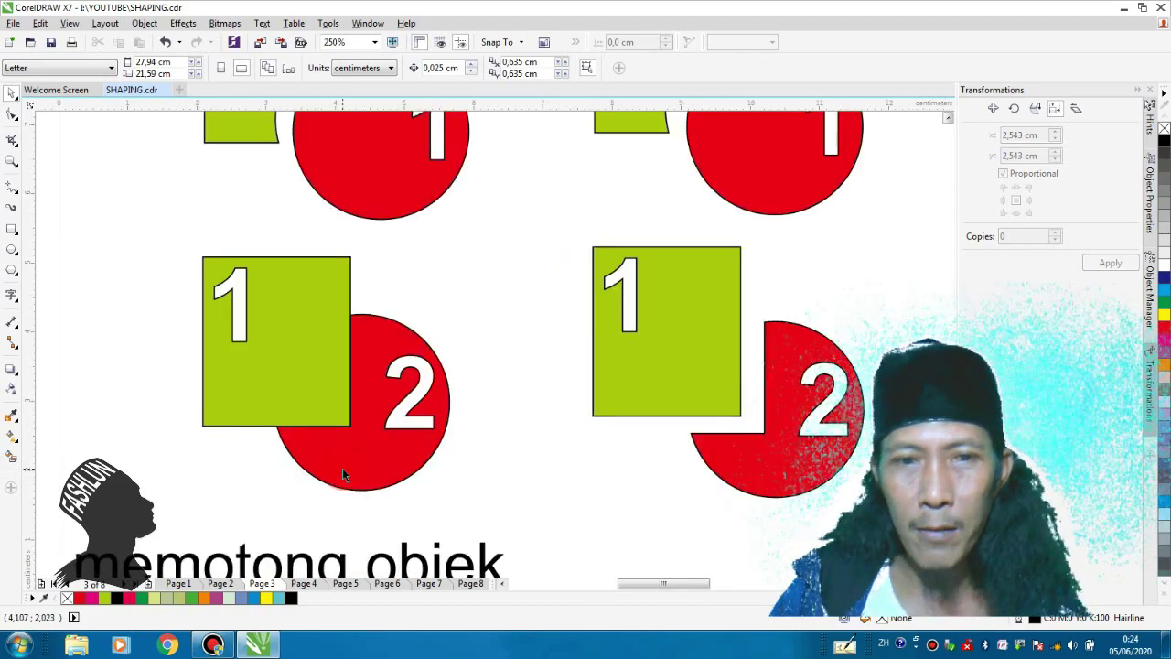
scroll(332, 467, down, 2)
scroll(332, 464, up, 2)
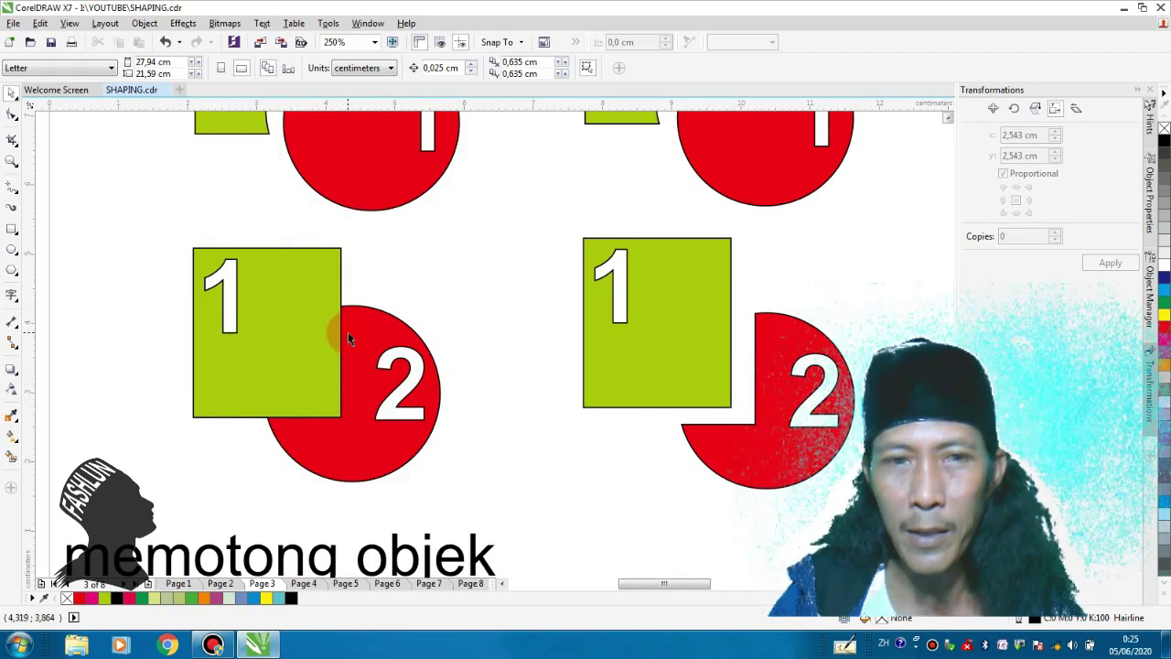
click(285, 260)
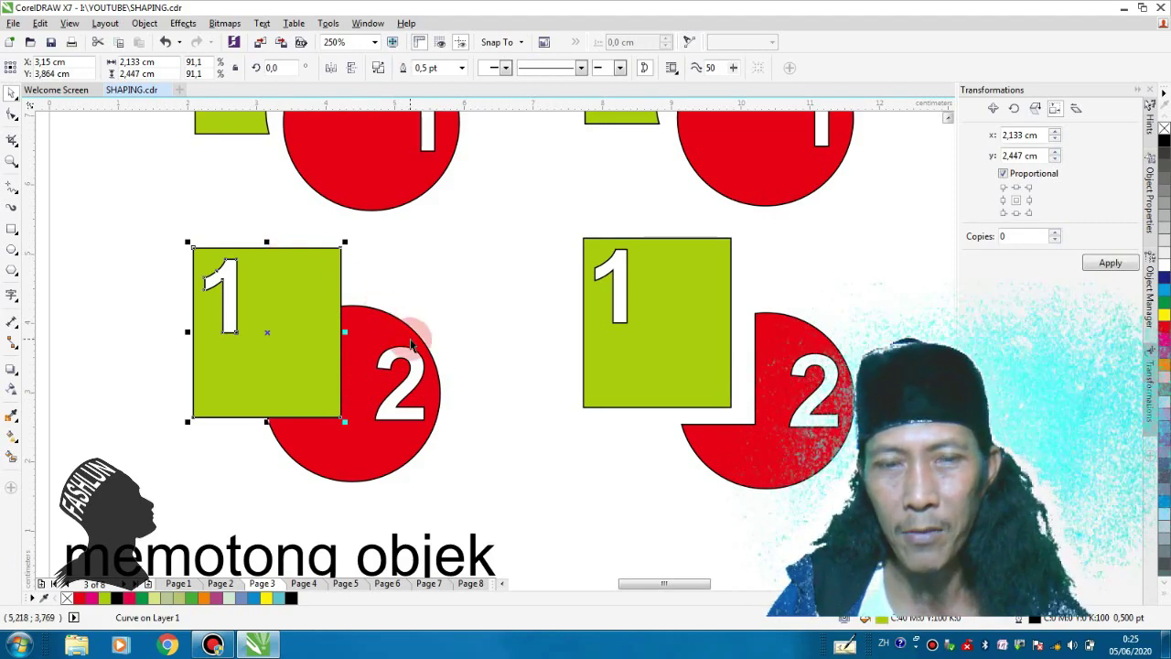
shift+click(411, 340)
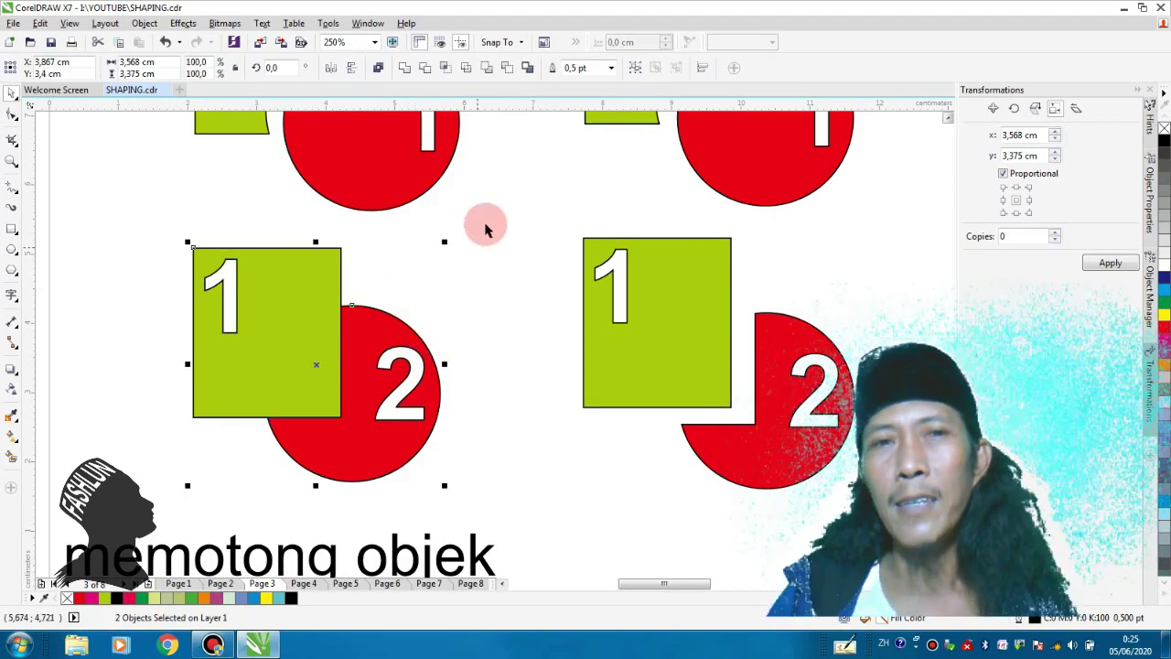
click(426, 70)
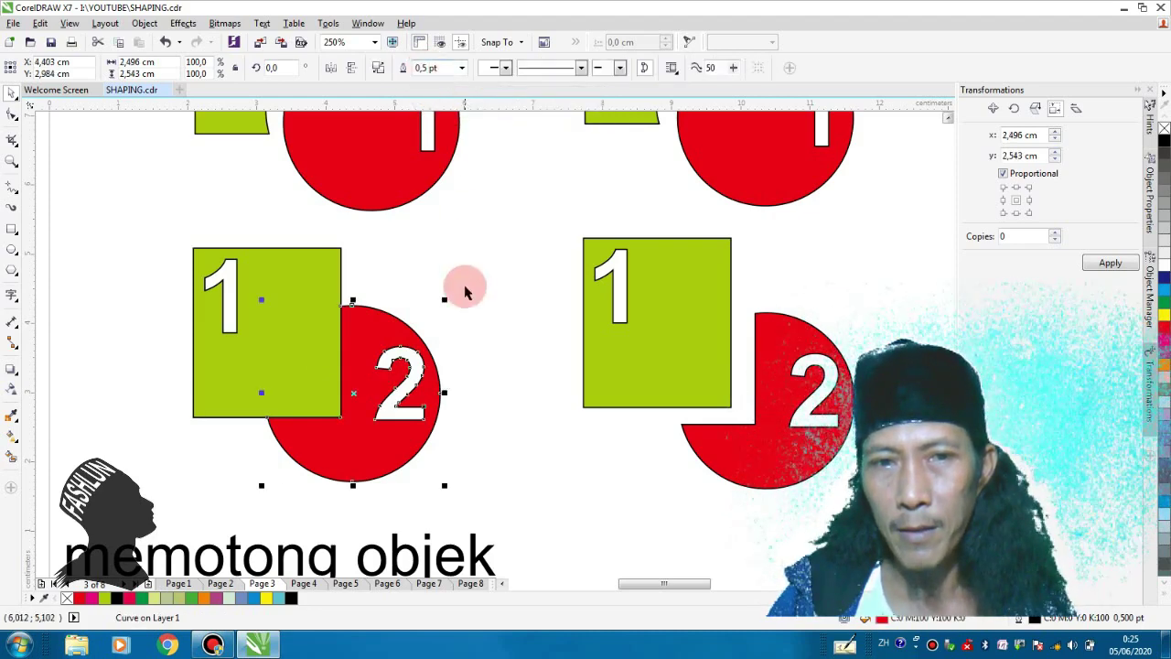
Move the trimmed lower-left red circle numbered 2 slightly away from the green square, to about X 4.62 cm, Y 2.73 cm
click(472, 432)
drag(415, 446, 421, 457)
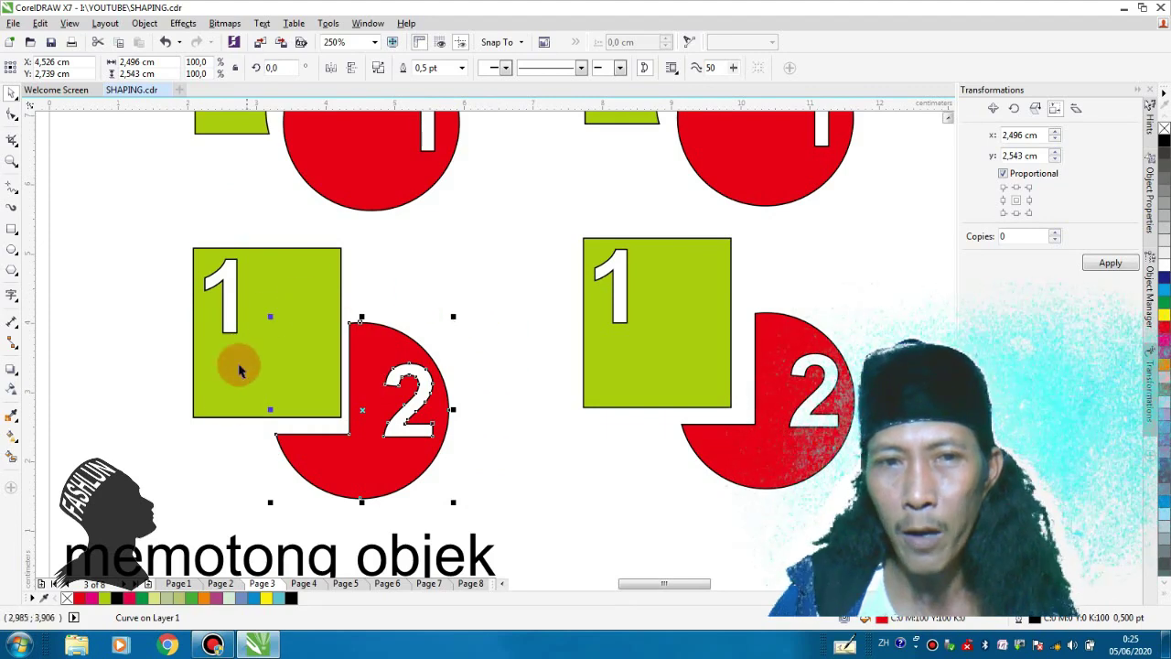
click(517, 505)
scroll(367, 464, up, 2)
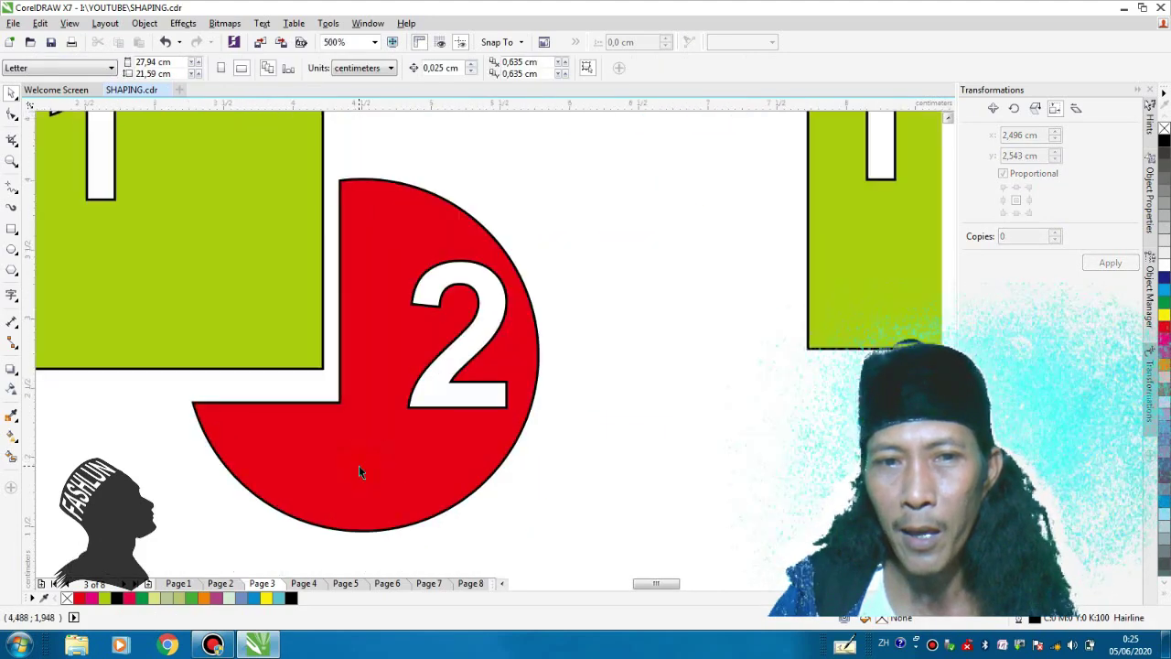
scroll(346, 435, down, 2)
click(375, 420)
drag(375, 419, 377, 419)
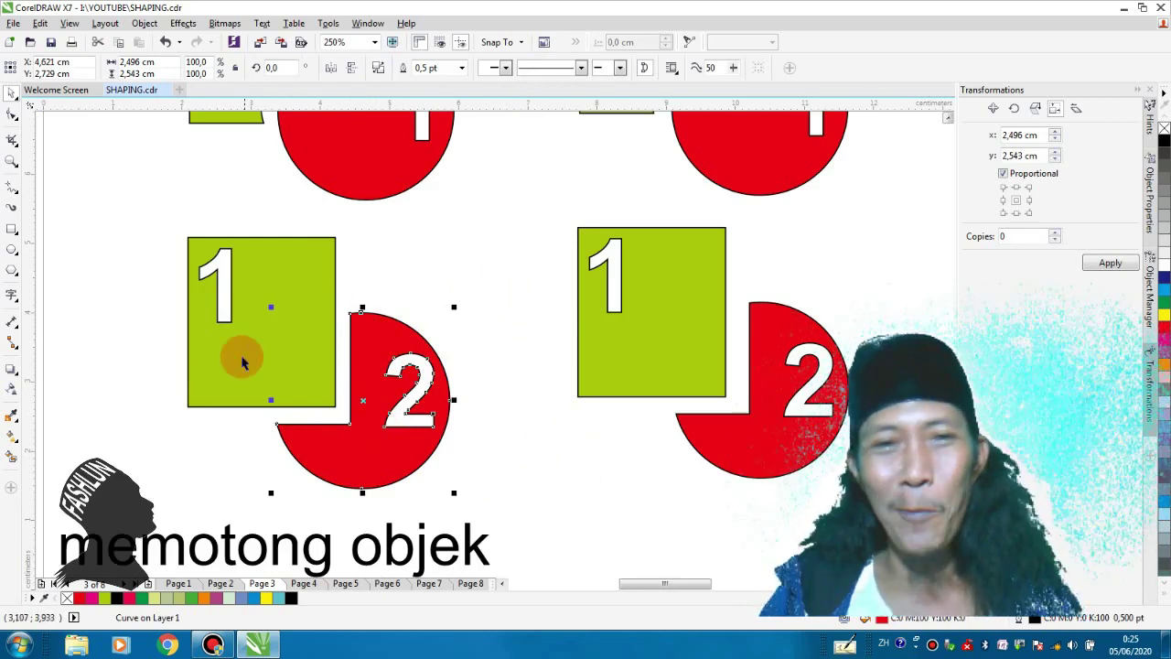
Enlarge the whole FASHLUN CHANNEL stamp proportionally to about 7.6 cm across, keeping its lower-right corner in place
scroll(515, 400, down, 2)
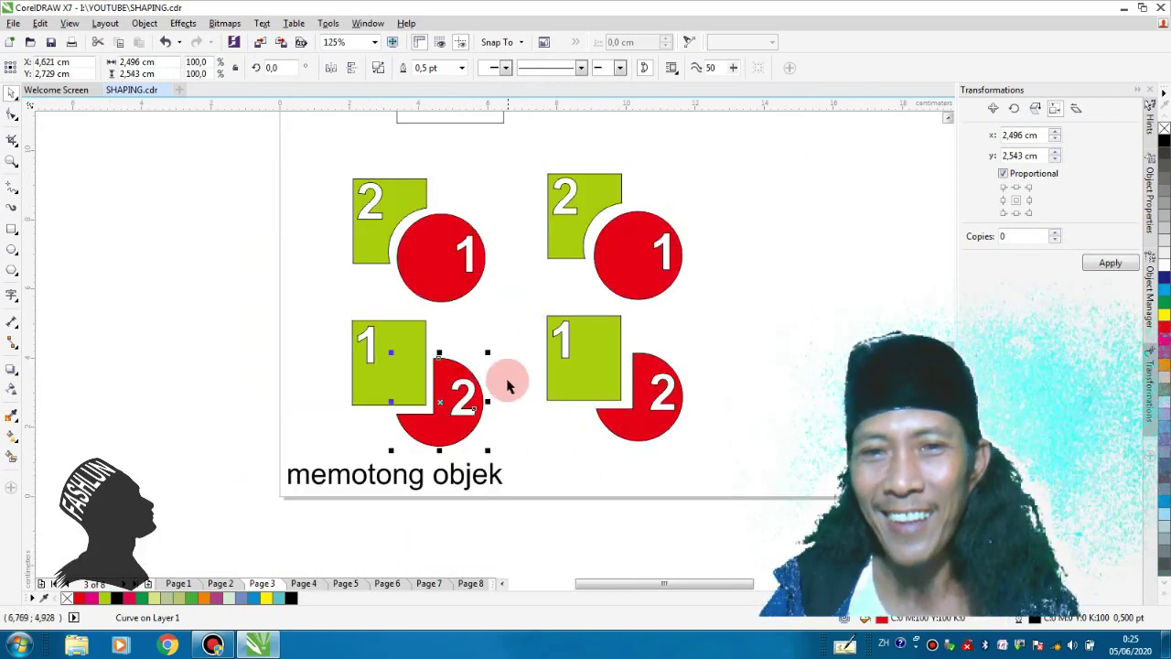
scroll(560, 457, down, 2)
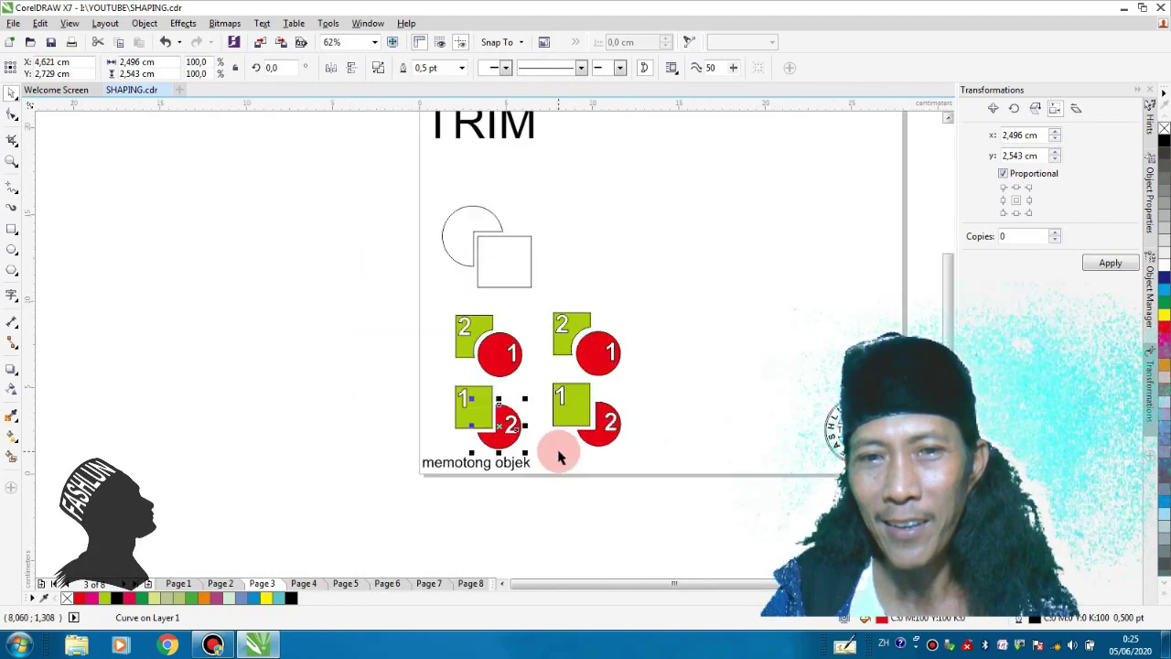
scroll(449, 287, down, 2)
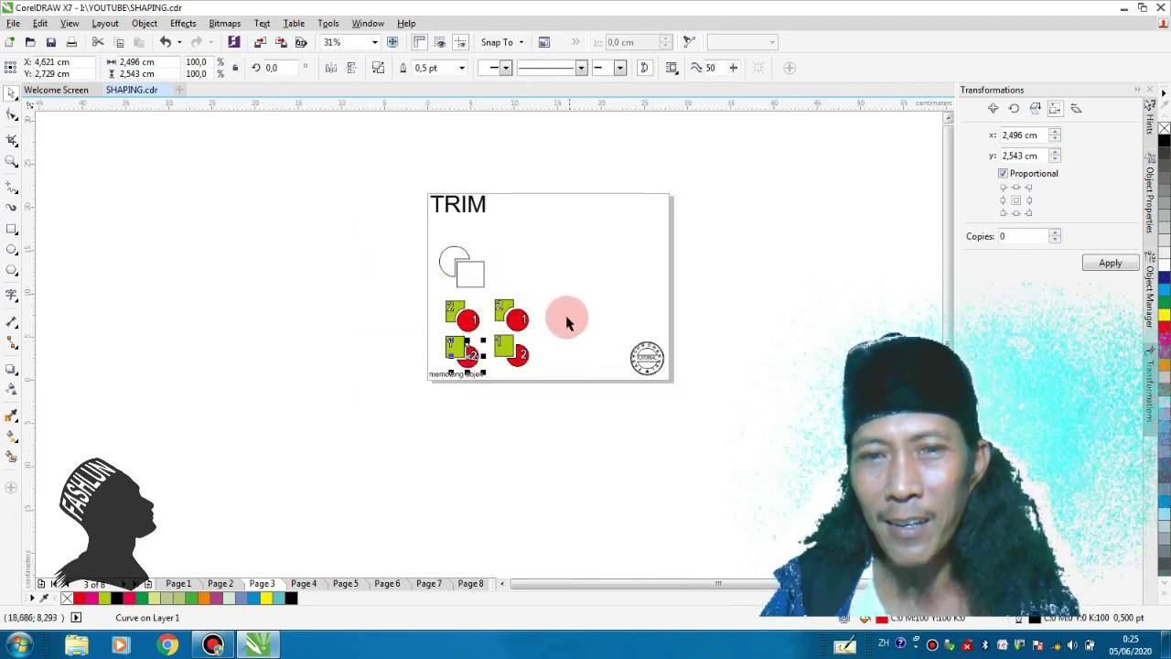
scroll(648, 362, up, 1)
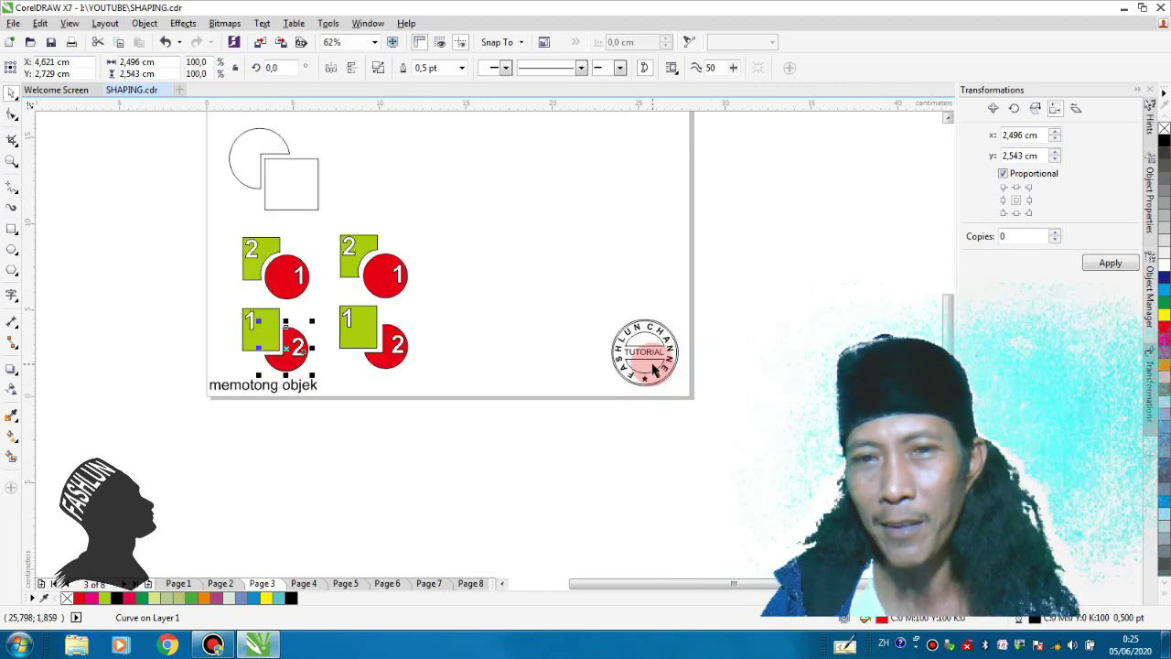
scroll(653, 368, up, 1)
drag(502, 208, 732, 446)
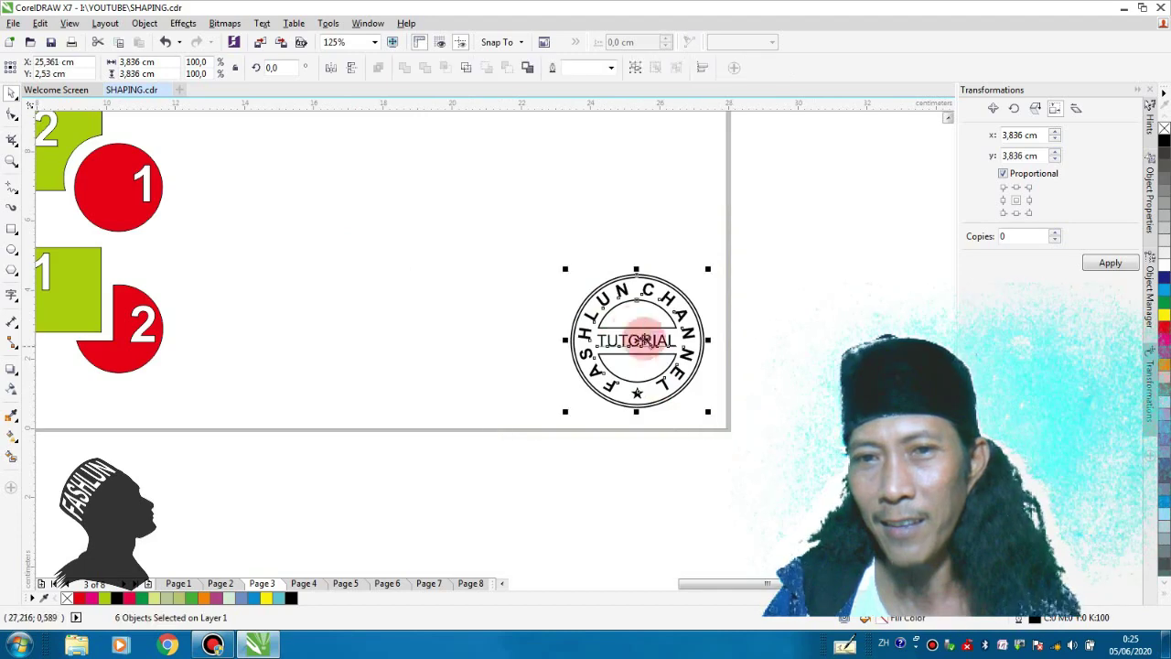
drag(564, 271, 356, 141)
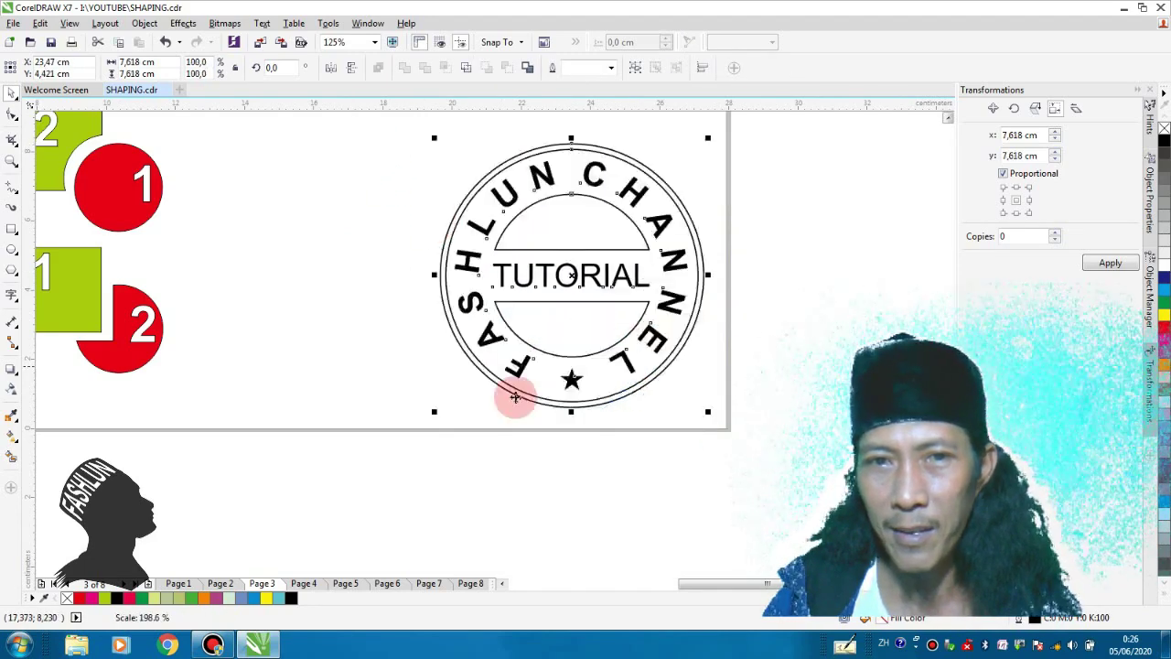
click(521, 436)
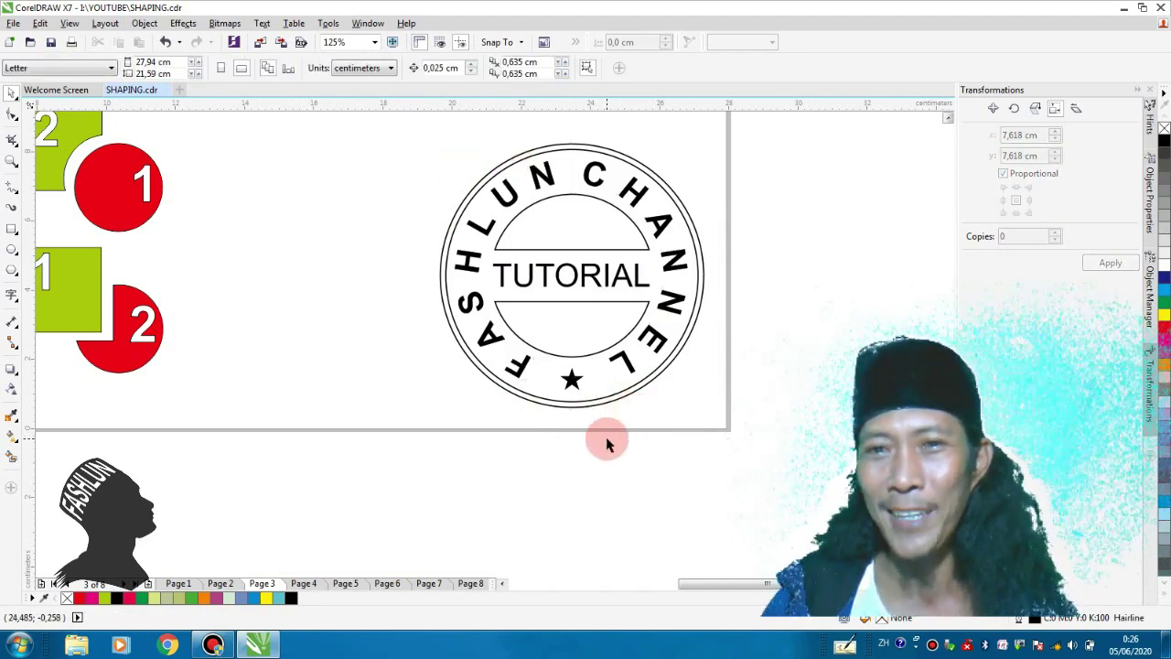
Delete the split inner circle above and below the word TUTORIAL in the stamp
scroll(622, 393, up, 1)
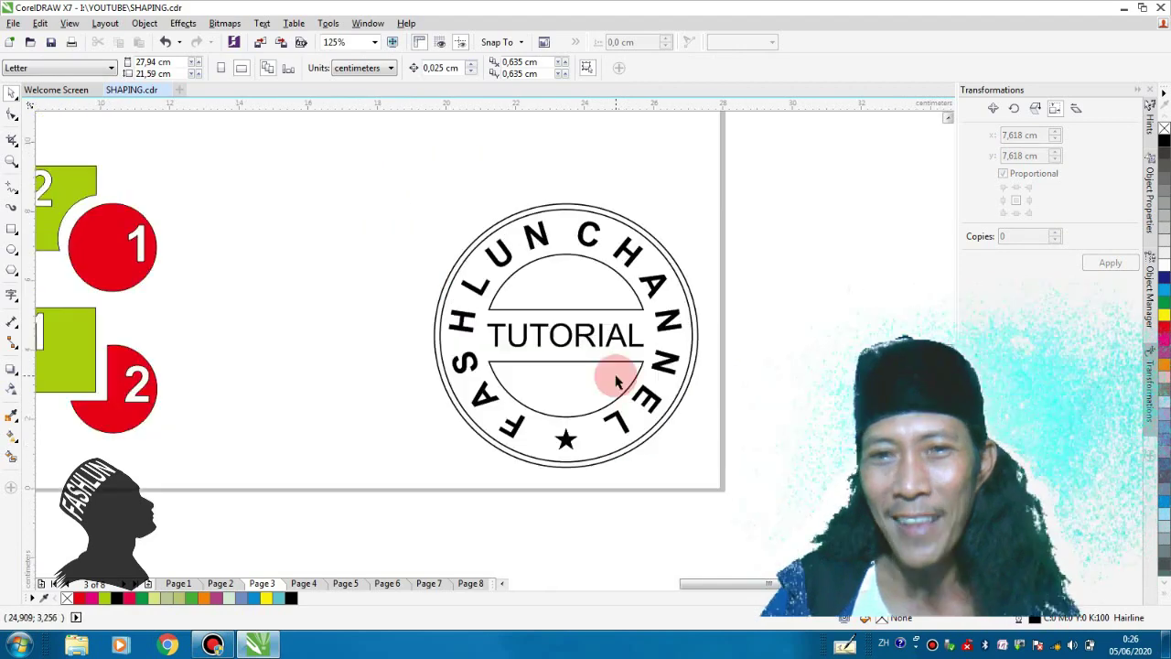
scroll(606, 330, down, 2)
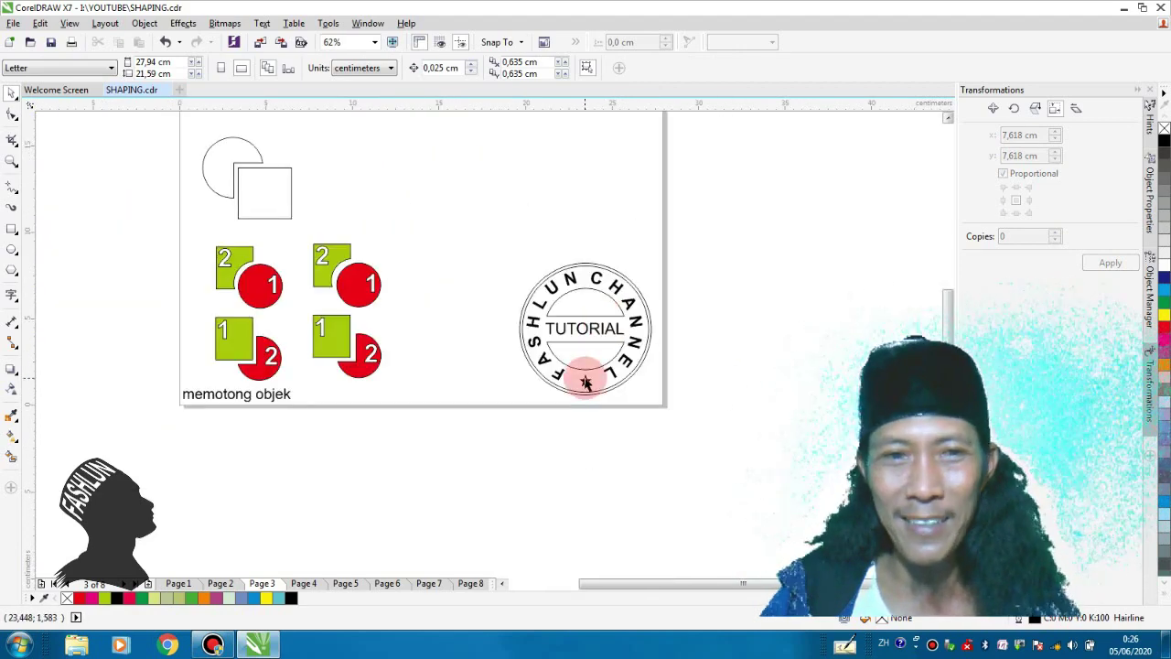
scroll(529, 399, down, 1)
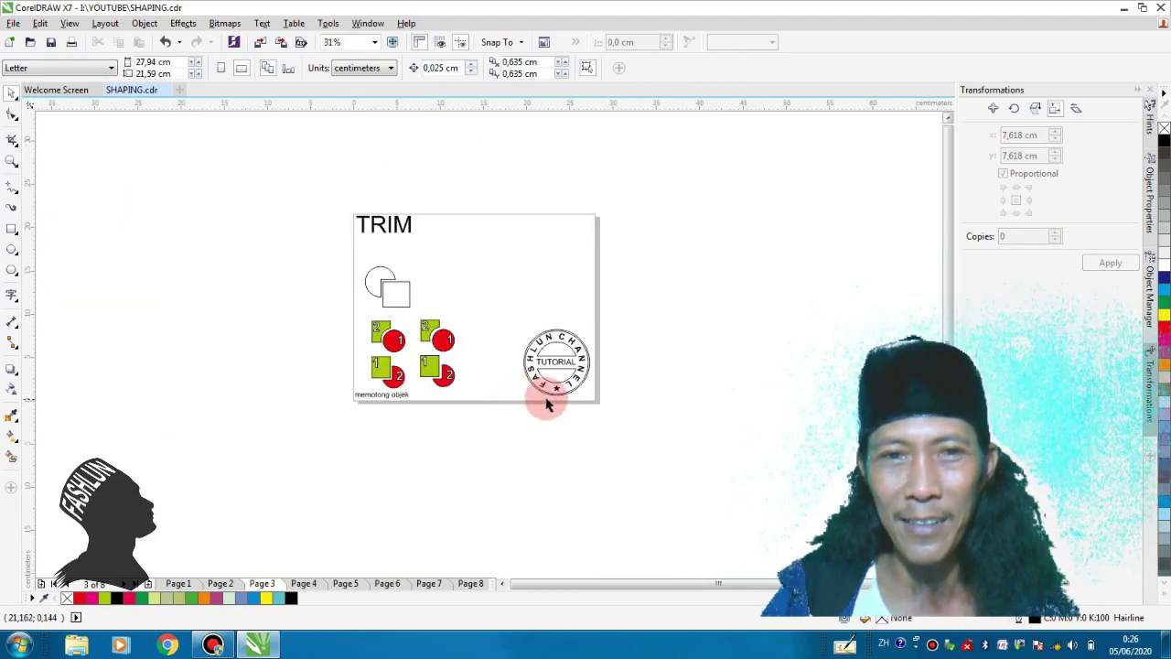
scroll(548, 405, up, 2)
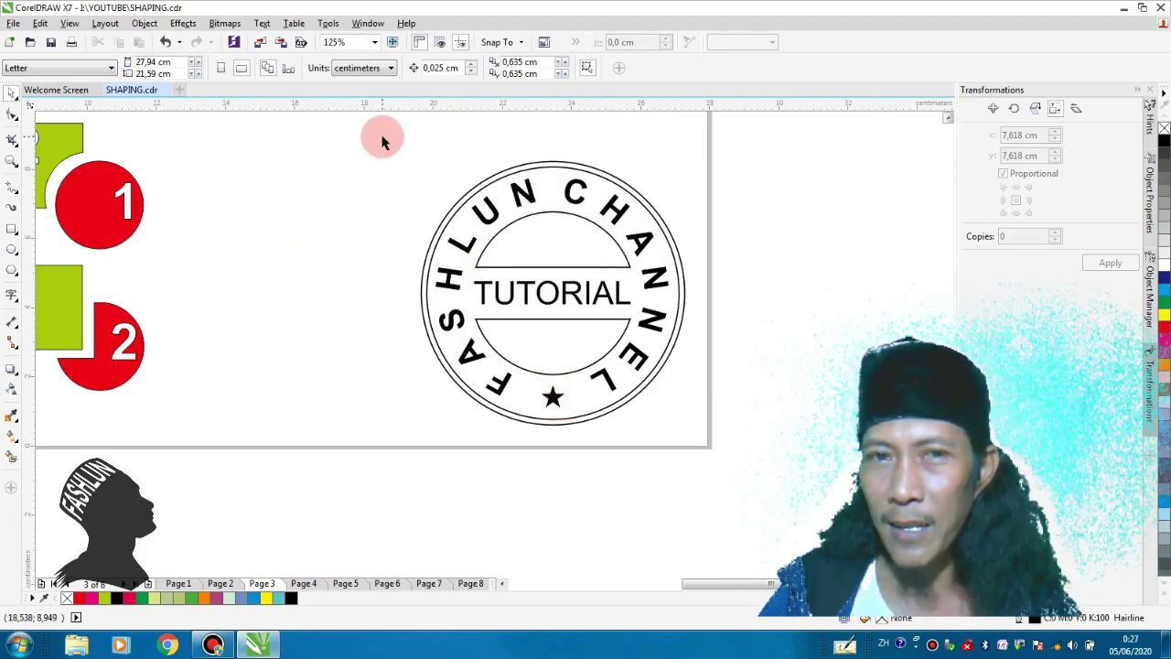
drag(382, 137, 709, 458)
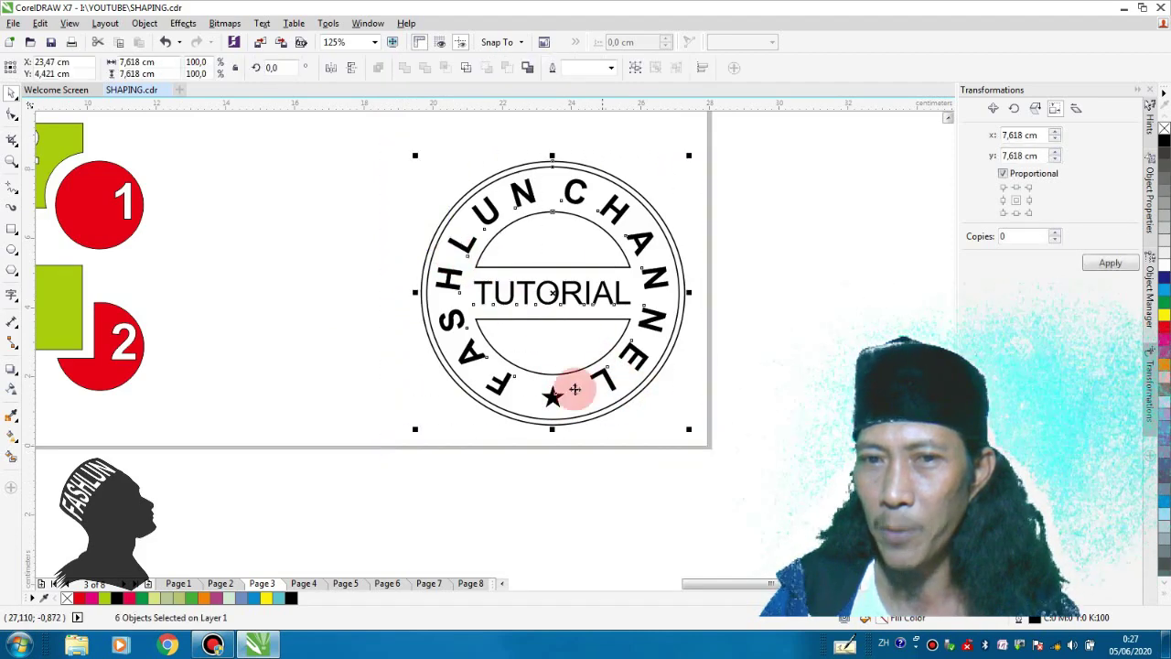
click(392, 320)
scroll(604, 309, up, 2)
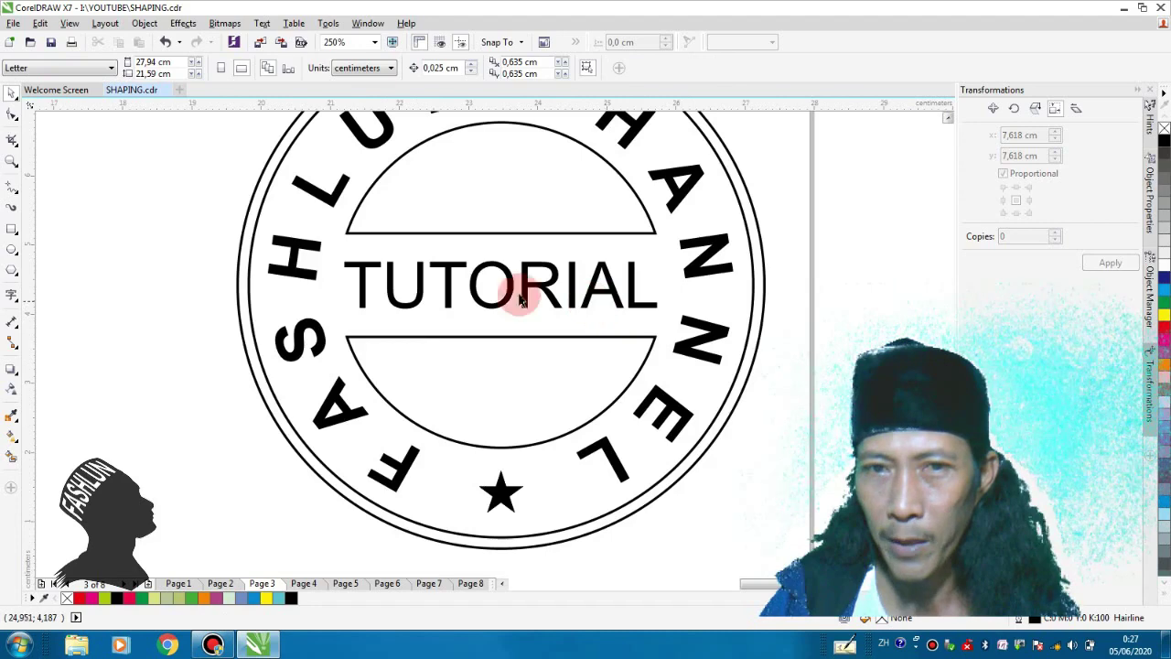
click(564, 234)
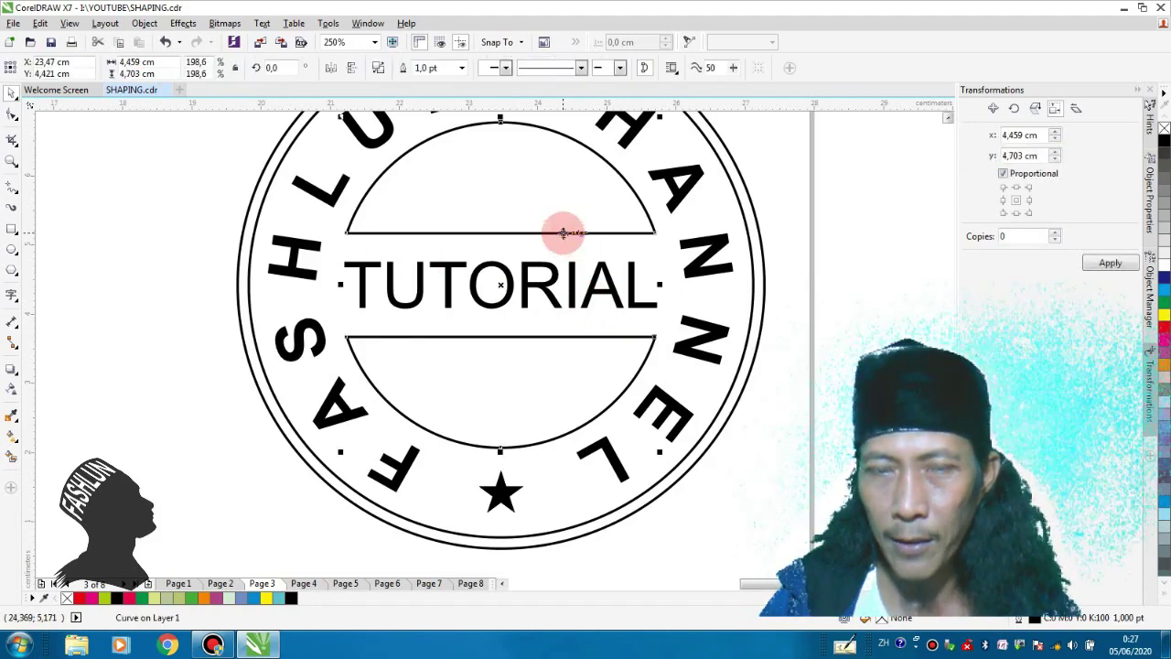
key(Delete)
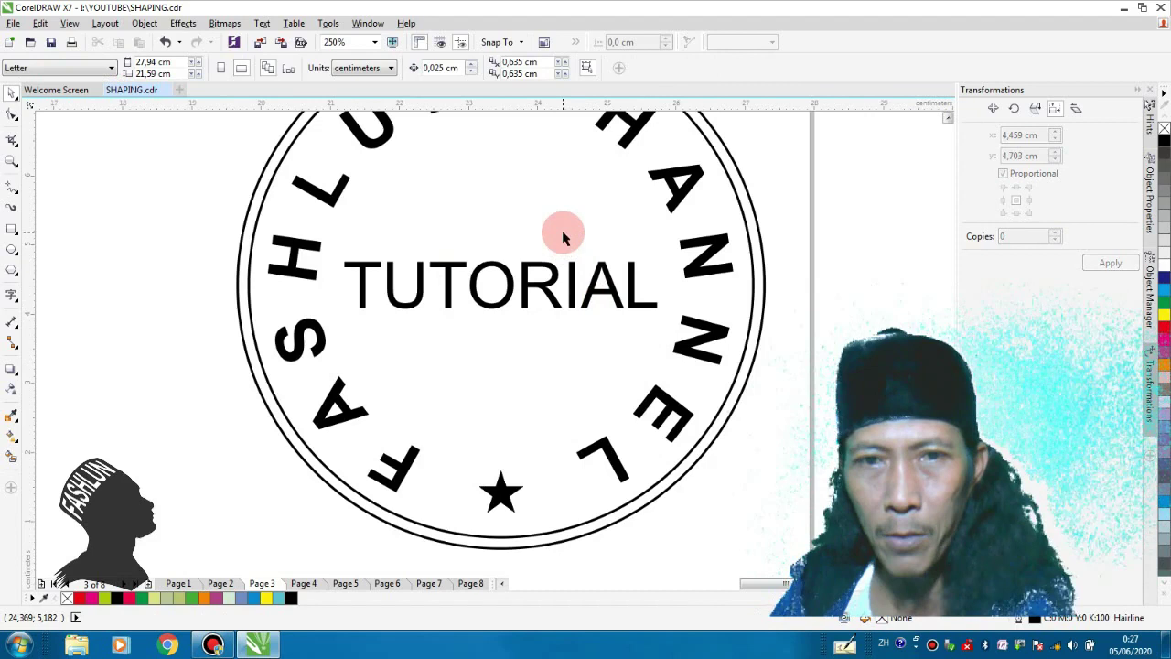
Create a smaller concentric copy of the stamp's outer circle, about 4.85 cm across, around the word TUTORIAL
click(758, 232)
scroll(758, 233, down, 2)
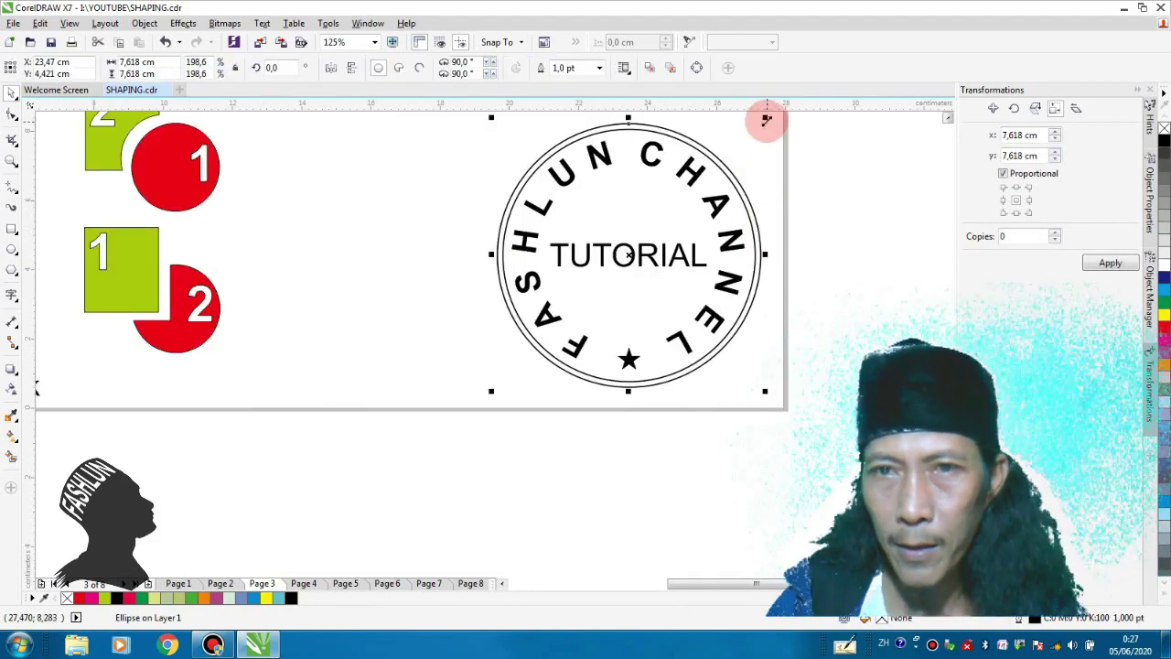
drag(765, 116, 753, 163)
click(682, 269)
scroll(682, 270, up, 2)
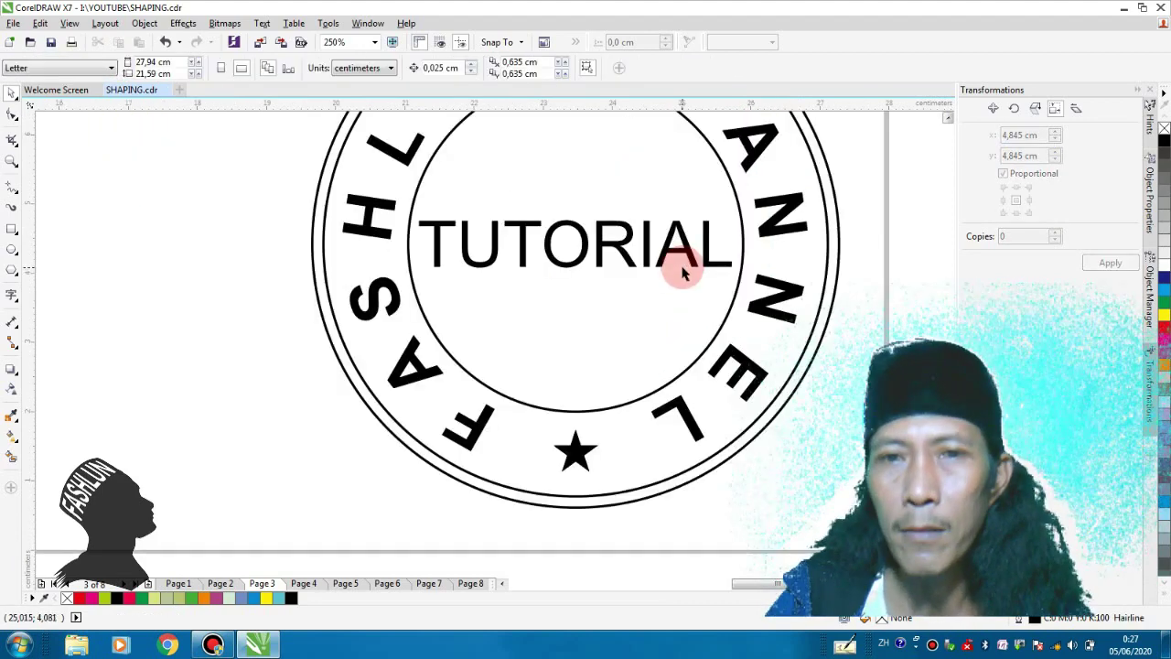
Draw a rectangle about 5.38 by 1.33 cm across the inner circle, enclosing the word TUTORIAL
click(12, 231)
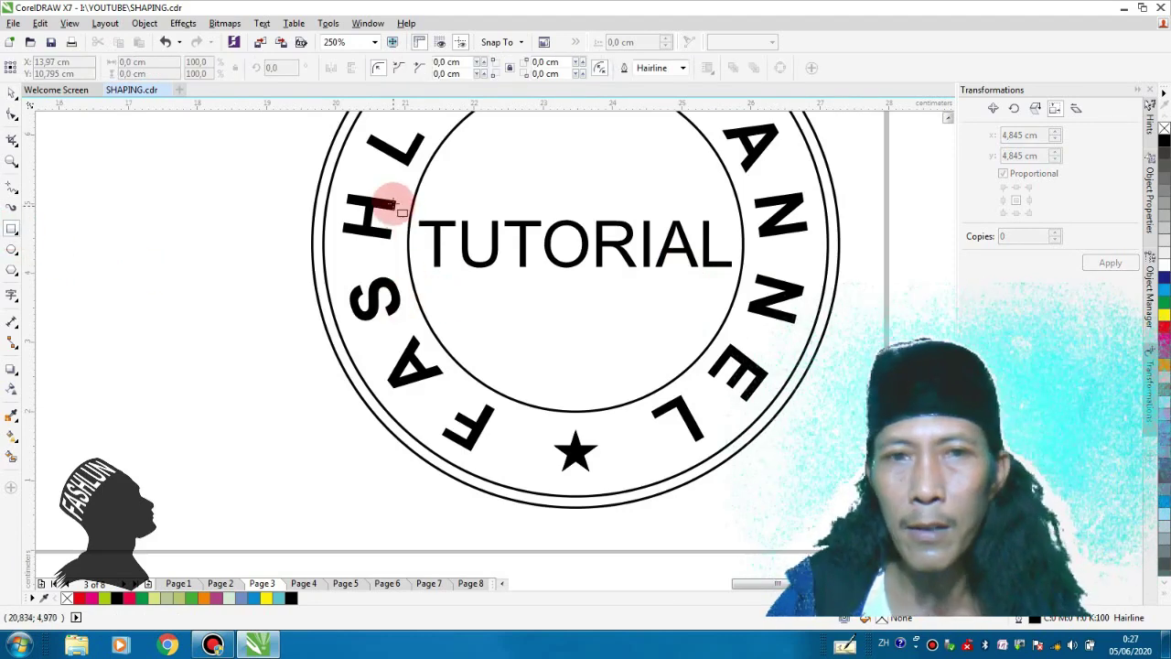
drag(393, 198, 750, 289)
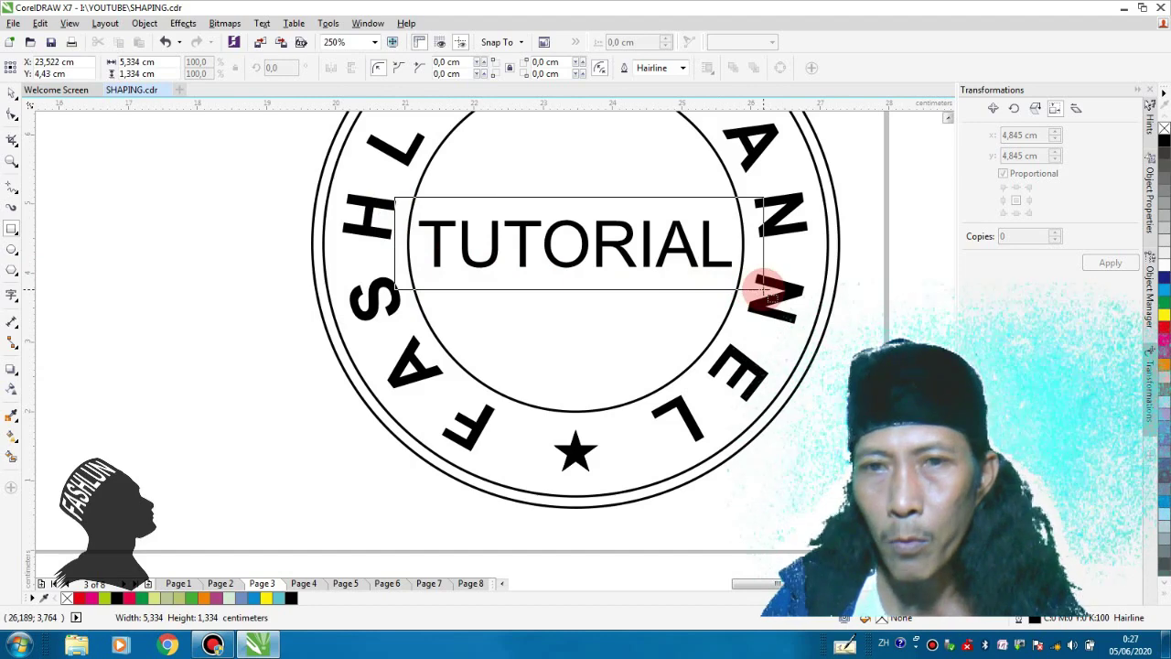
click(11, 95)
click(569, 213)
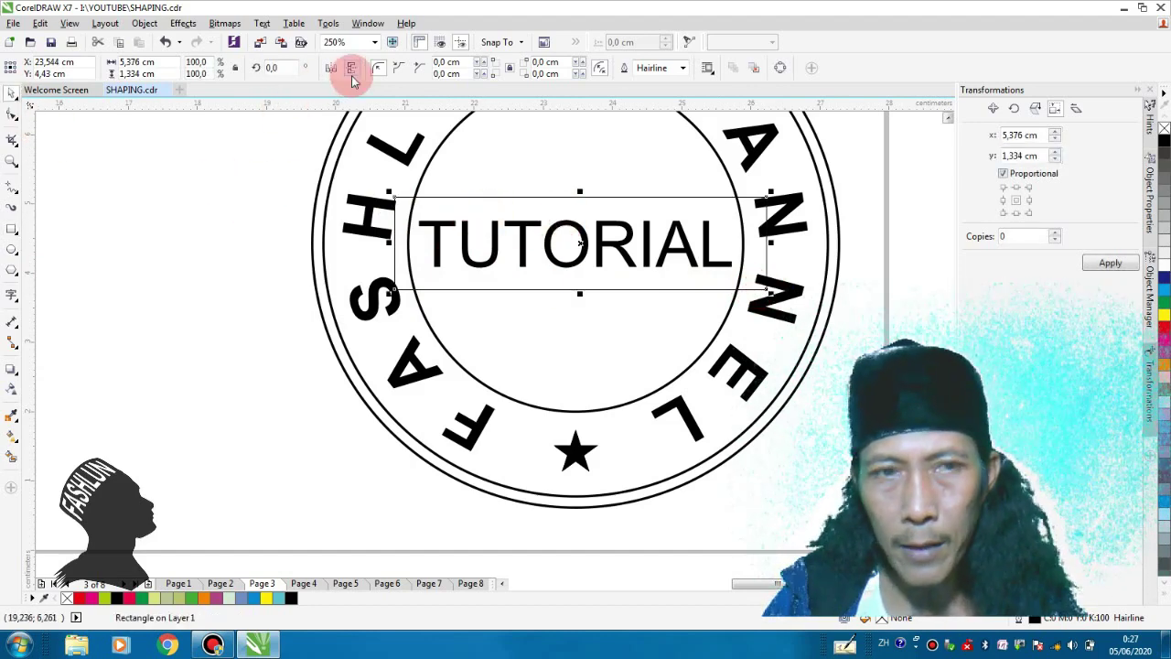
Trim the stamp's inner circle with the rectangle by selecting the rectangle first and the circle second
click(257, 242)
scroll(409, 203, up, 1)
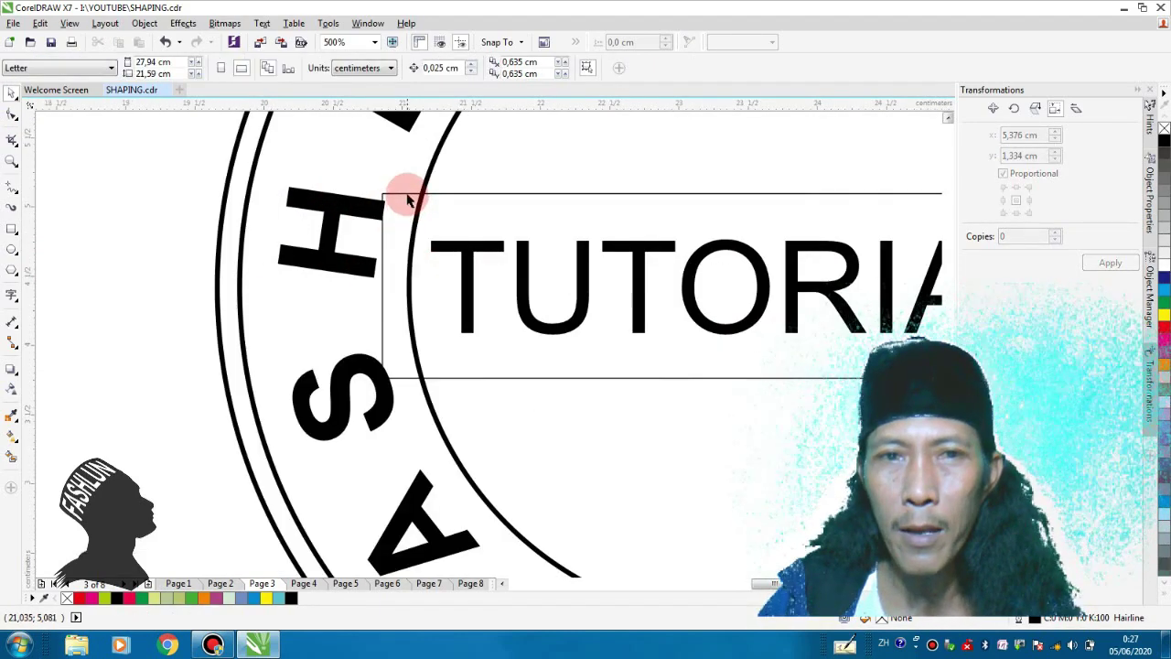
click(407, 194)
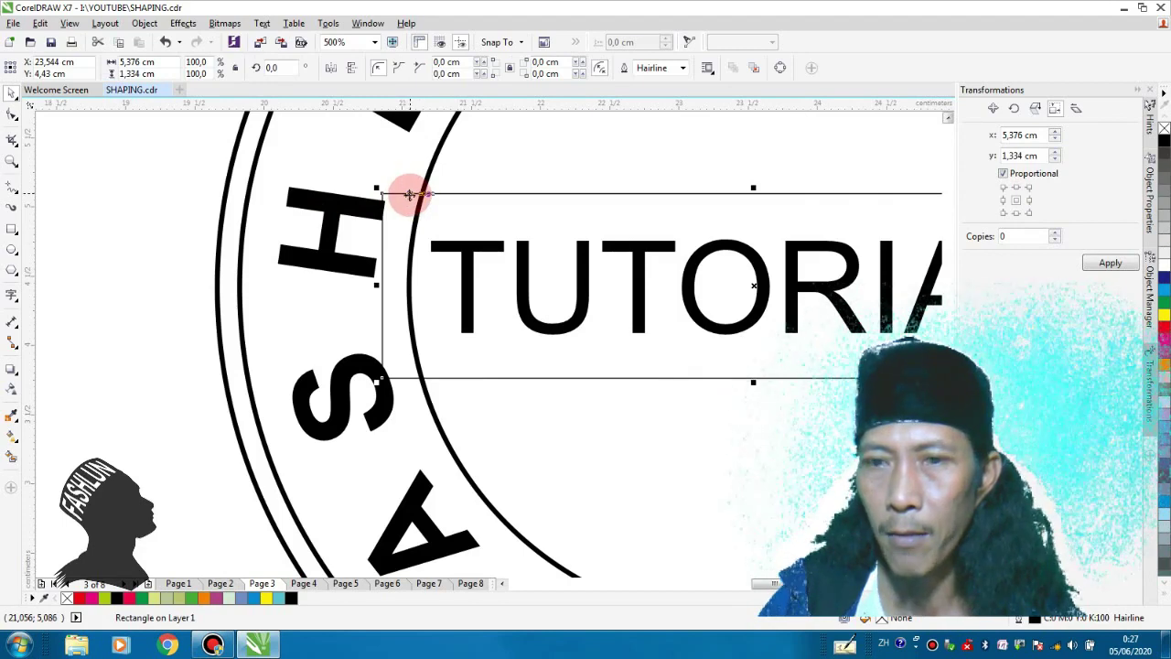
scroll(409, 199, down, 1)
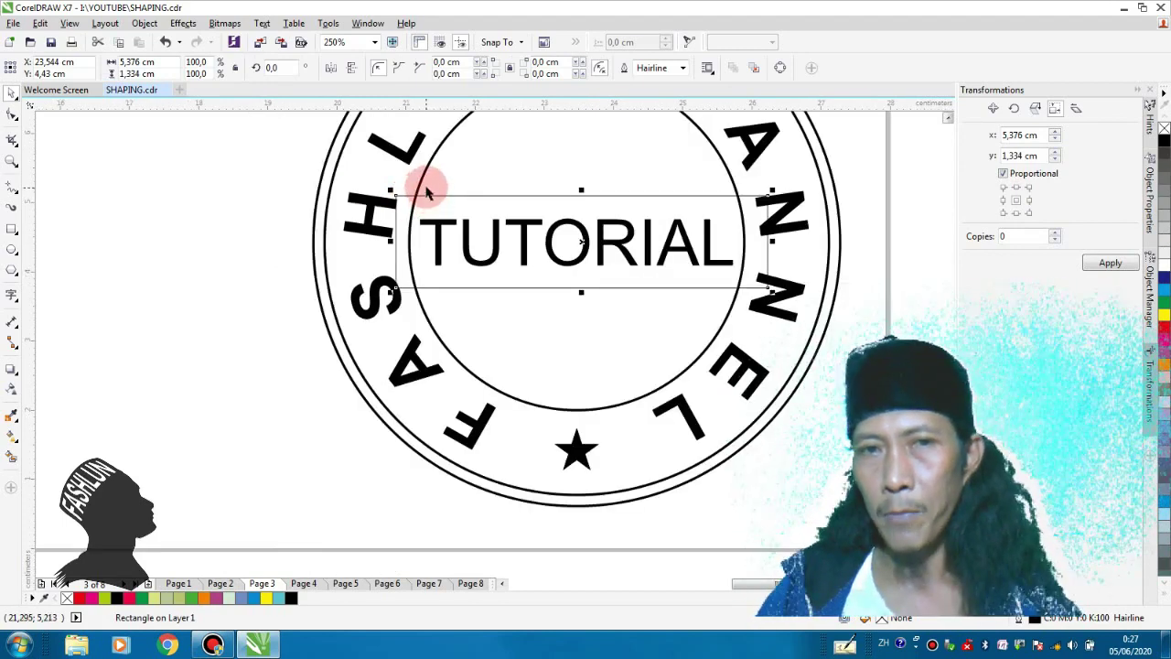
shift+click(424, 175)
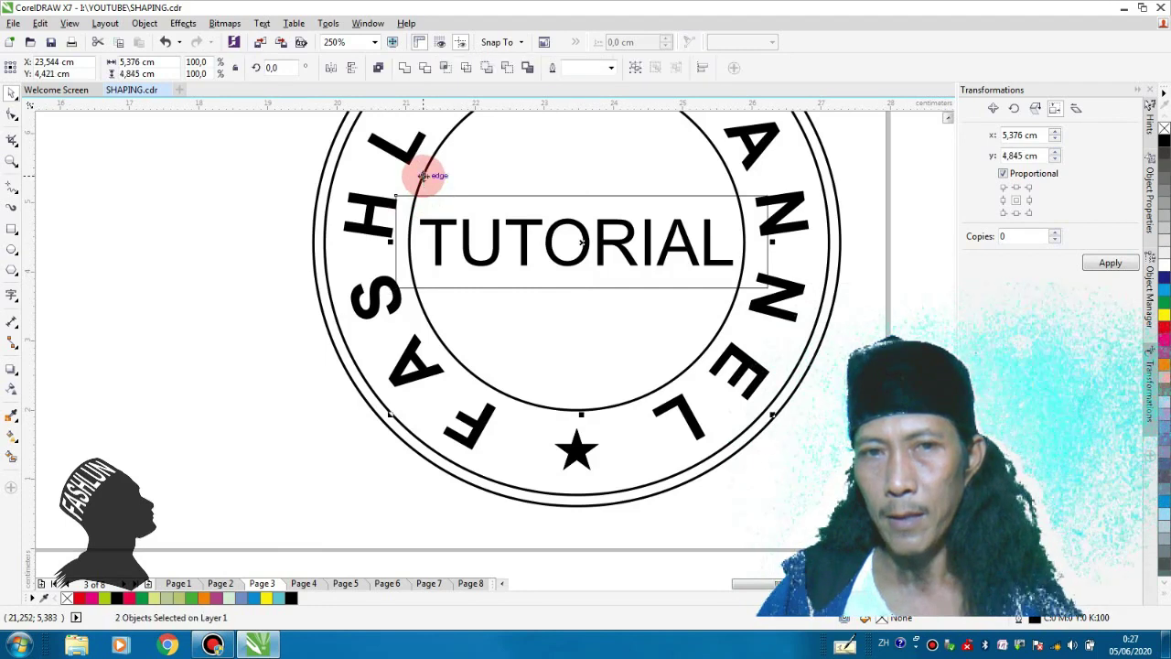
click(425, 70)
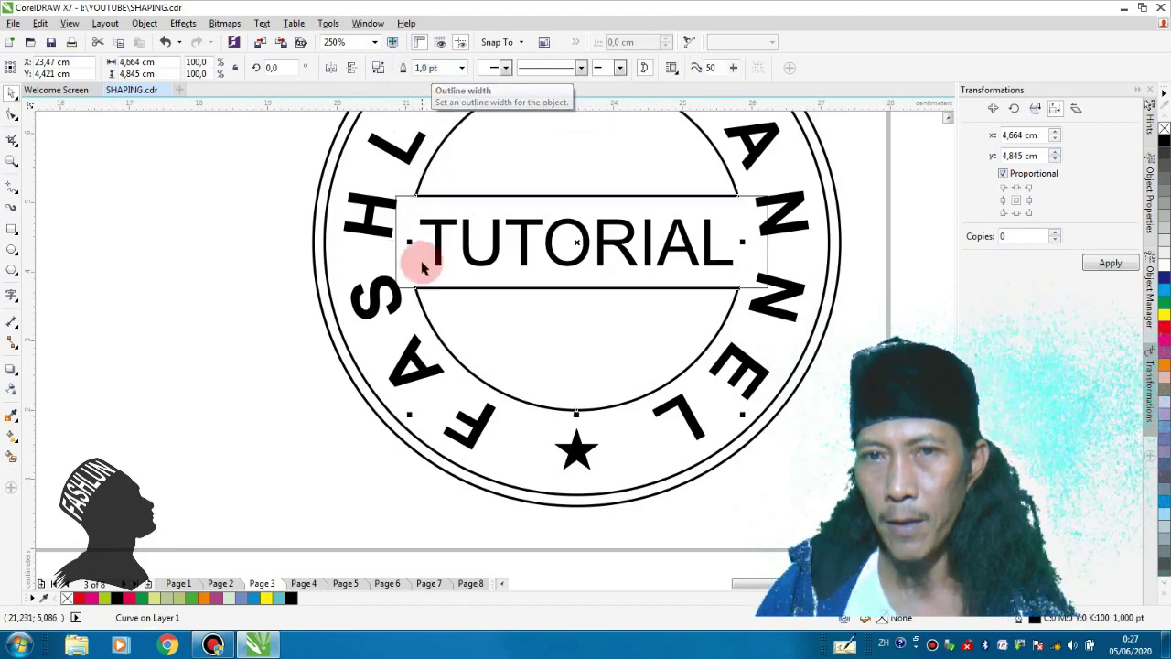
Move the cutting rectangle away from the word TUTORIAL and delete it
key(F6)
mouse_move(580, 378)
mouse_down()
mouse_move(209, 433)
mouse_move(198, 481)
mouse_up()
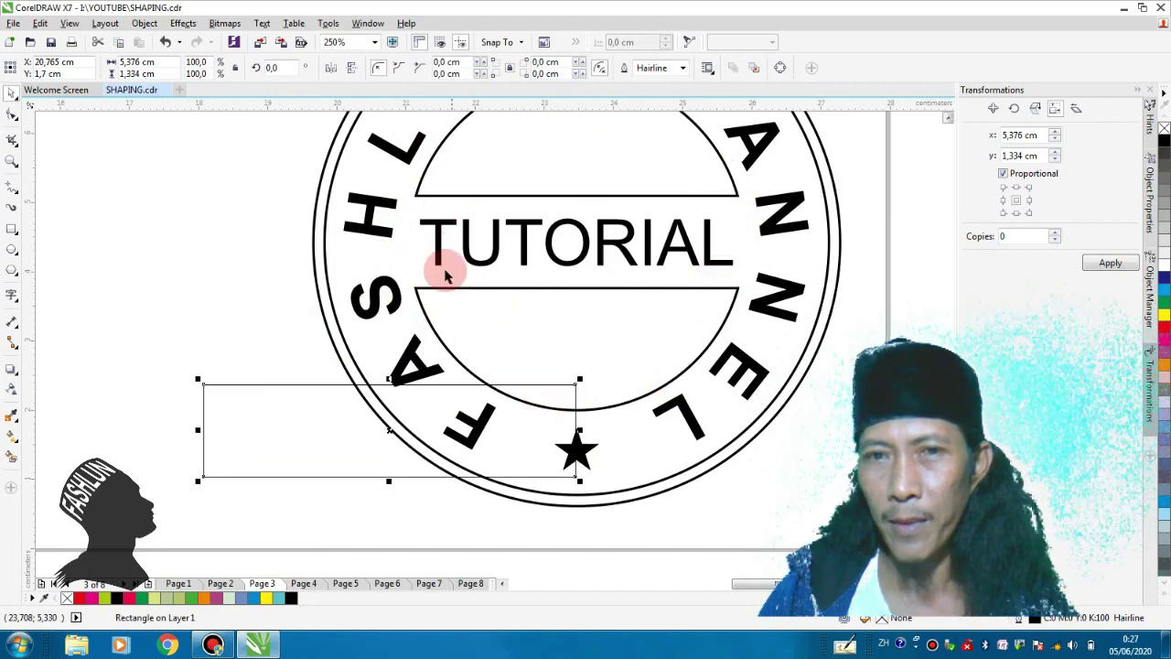
scroll(444, 262, down, 1)
click(374, 348)
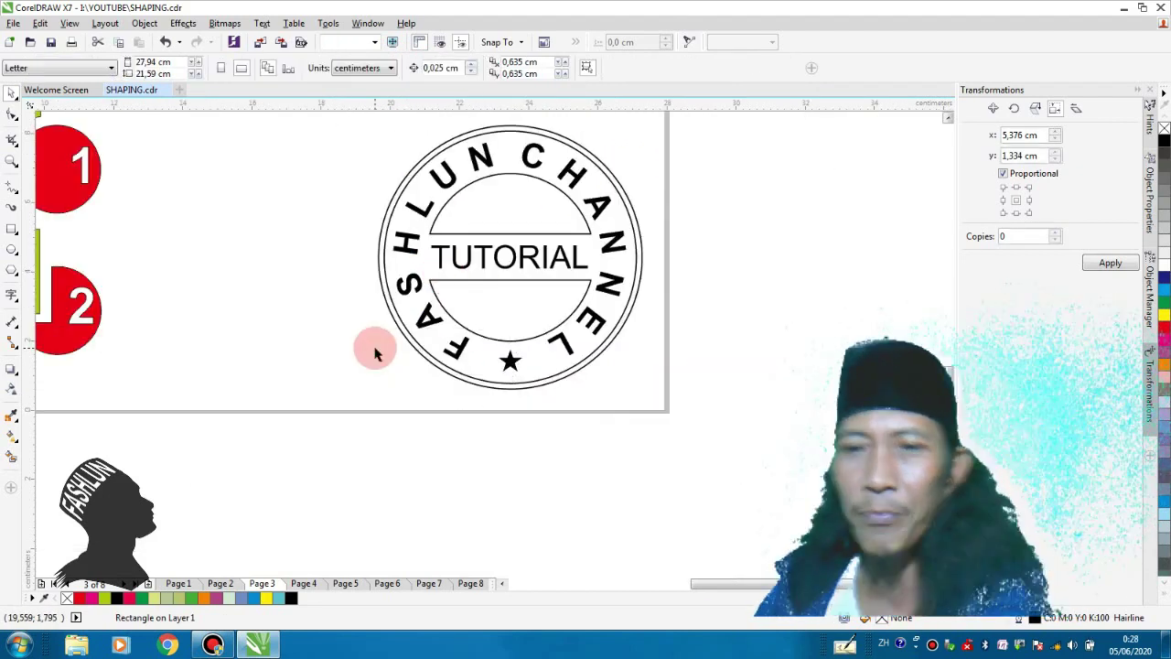
scroll(381, 348, down, 1)
scroll(387, 348, down, 1)
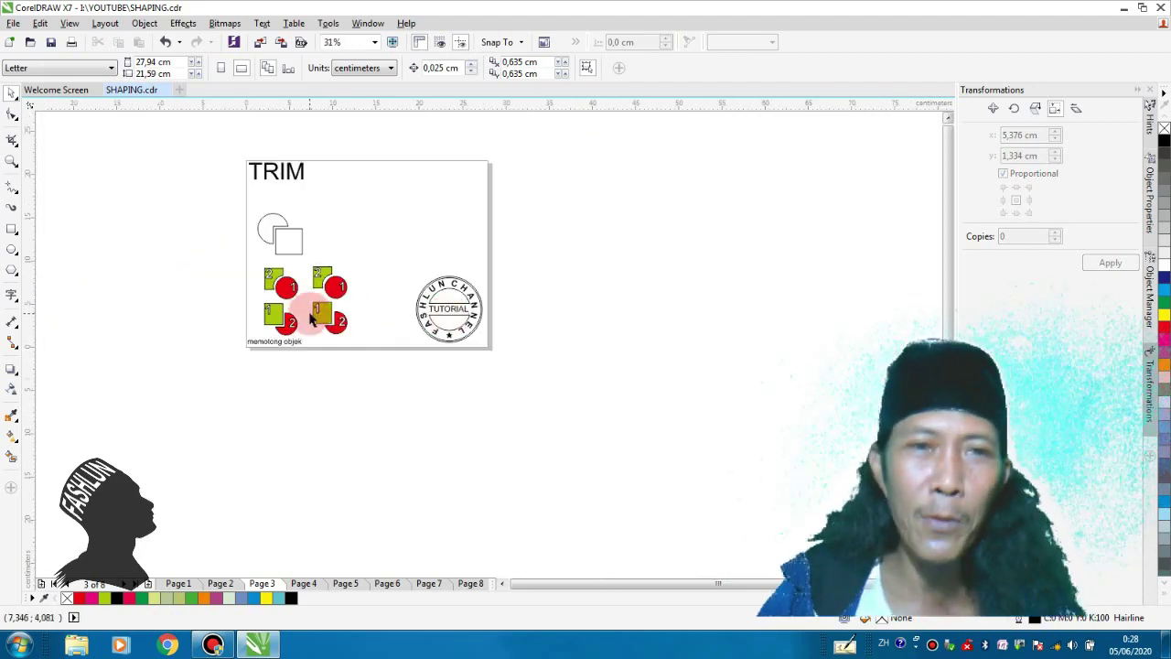
scroll(311, 318, up, 1)
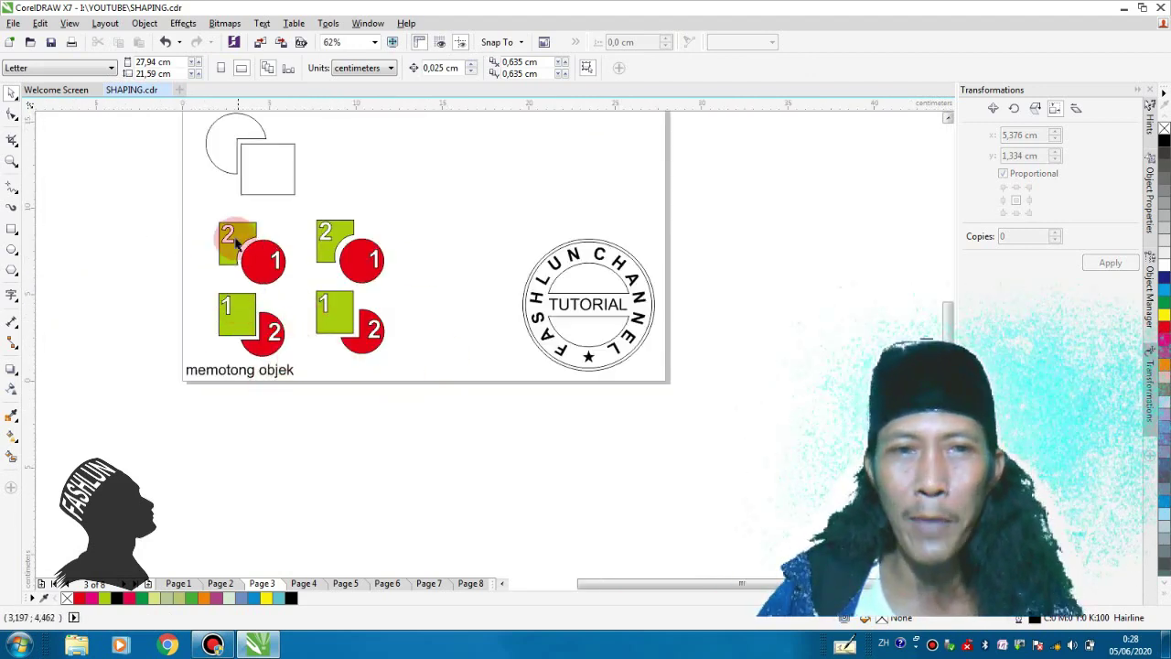
scroll(415, 333, down, 1)
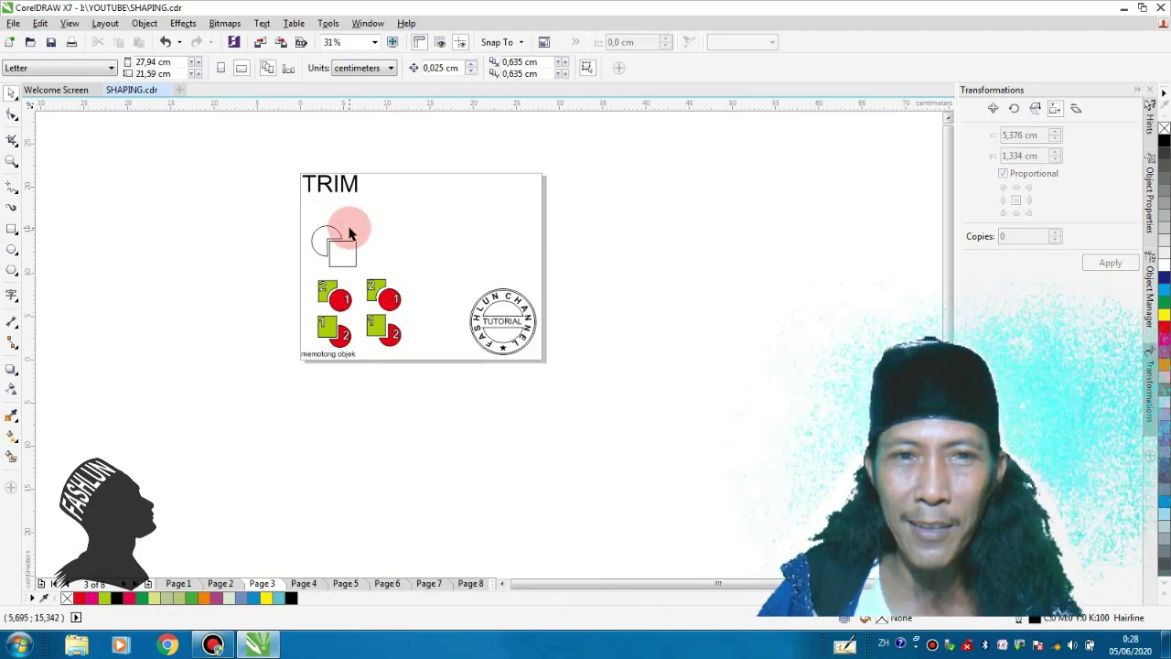
scroll(350, 235, up, 1)
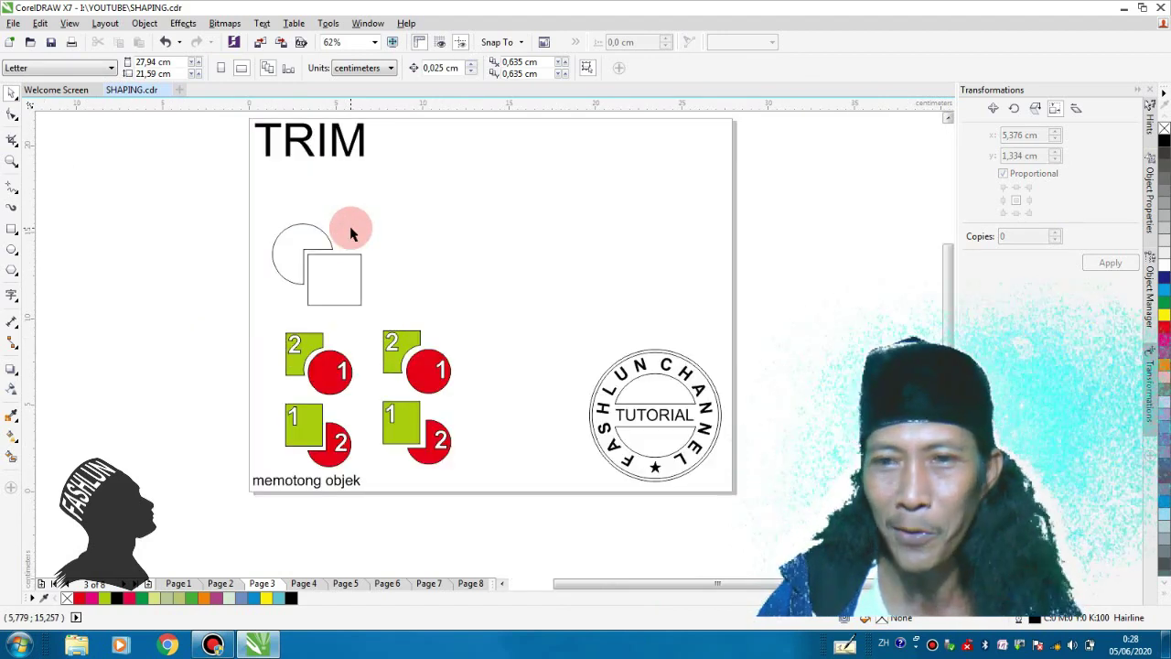
scroll(448, 302, down, 1)
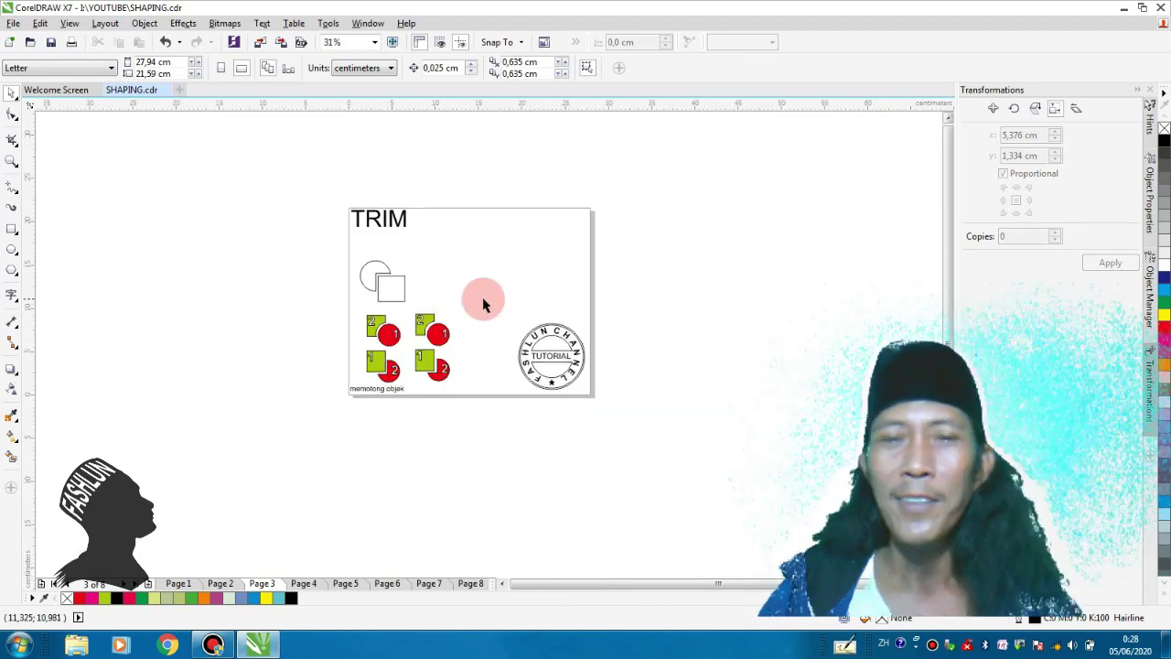
drag(330, 184, 592, 400)
click(335, 240)
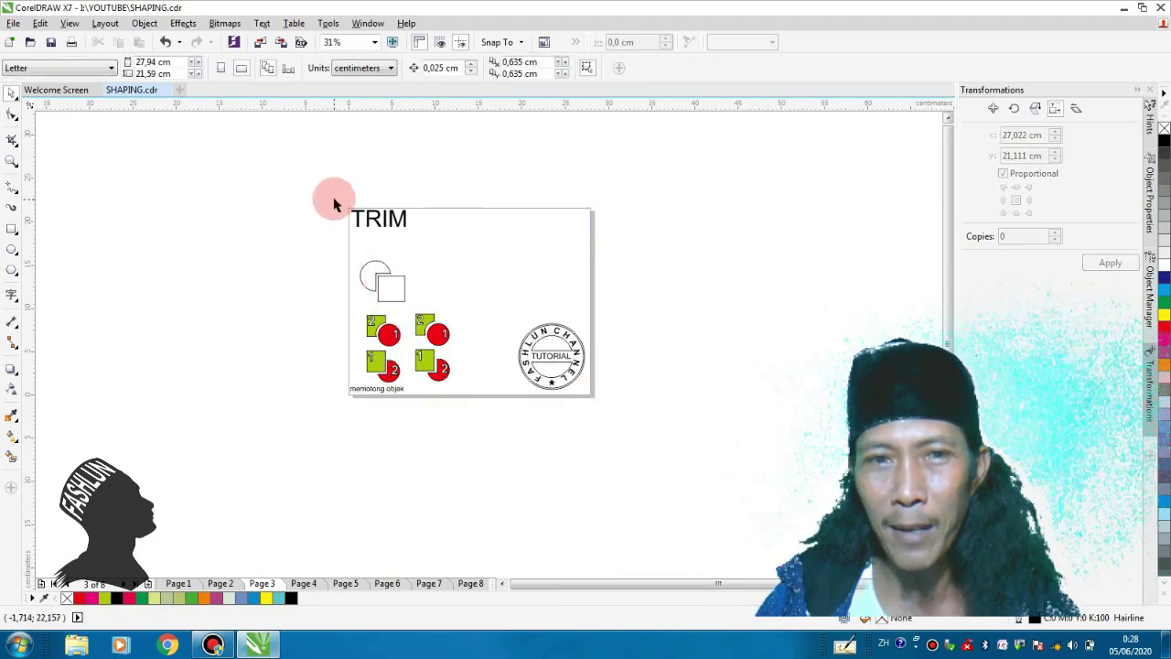
drag(314, 183, 623, 428)
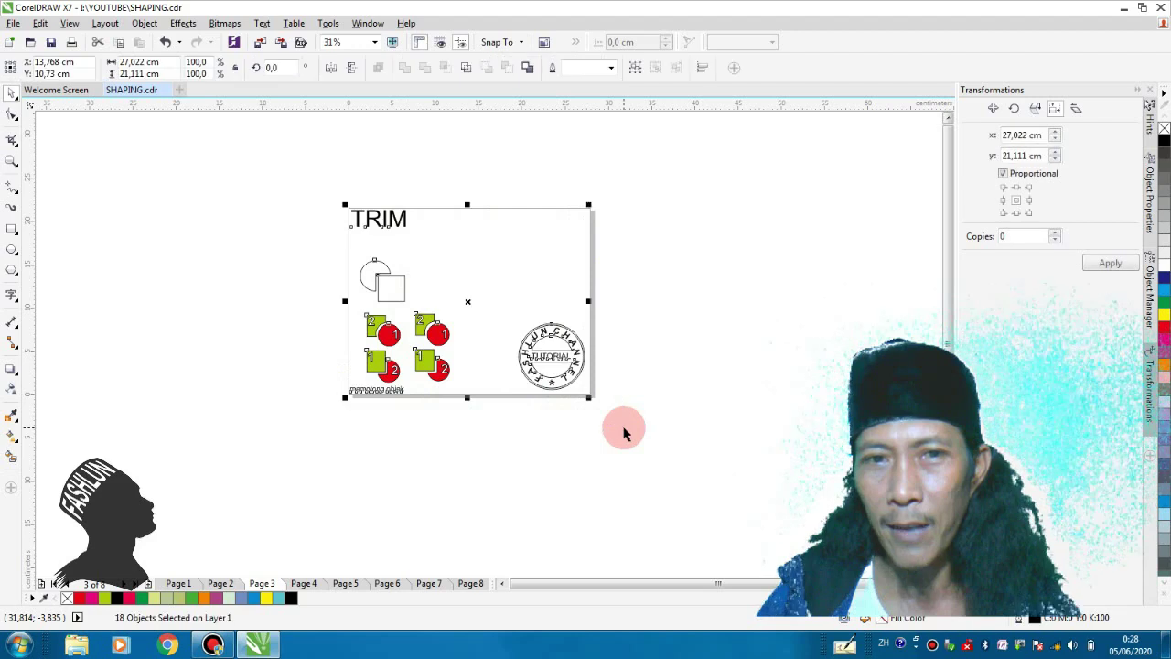
click(499, 314)
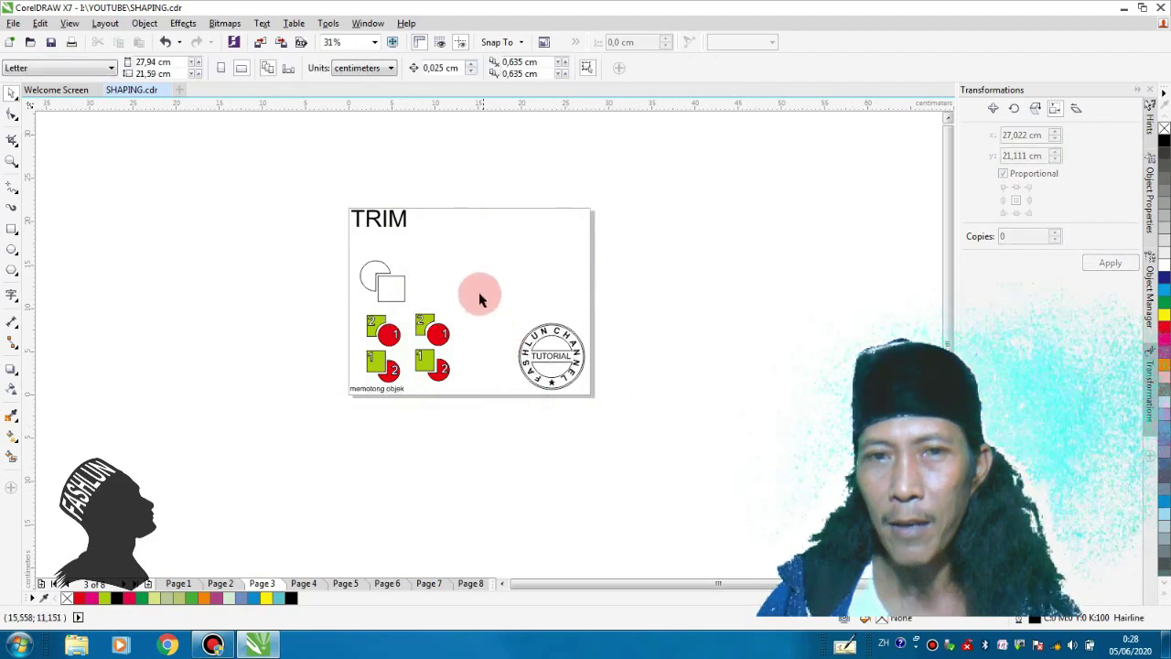
Move the trimmed circle and square outlines up towards the TRIM heading and enlarge them to about 7.24 by 6.63 cm overall
drag(339, 248, 418, 317)
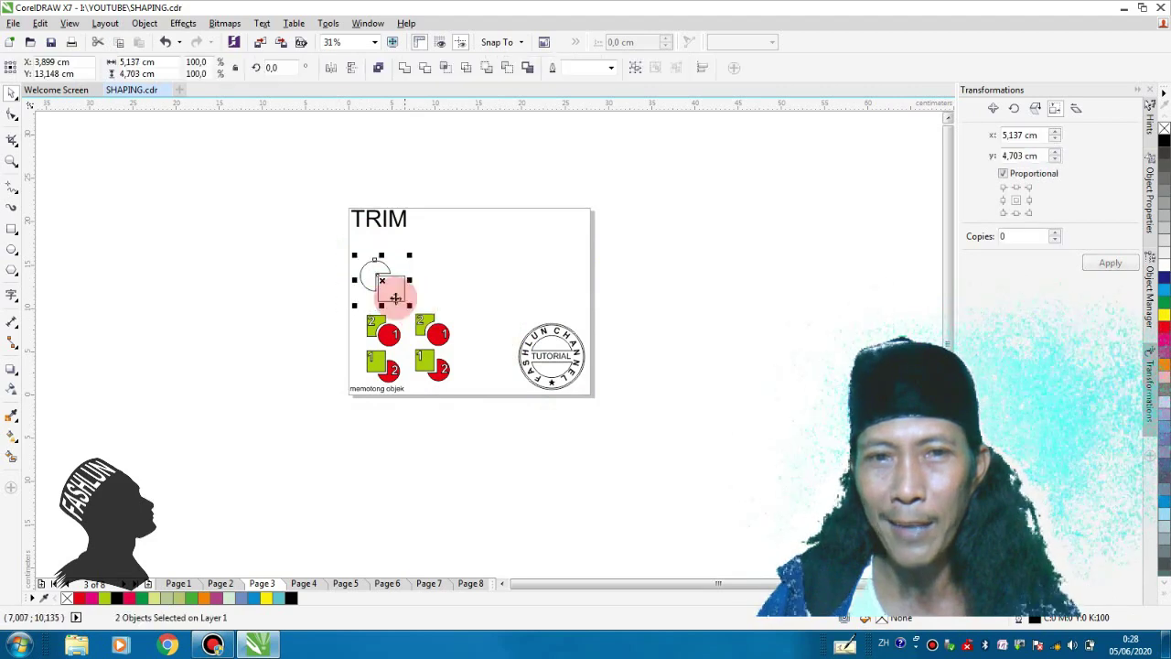
scroll(389, 289, up, 1)
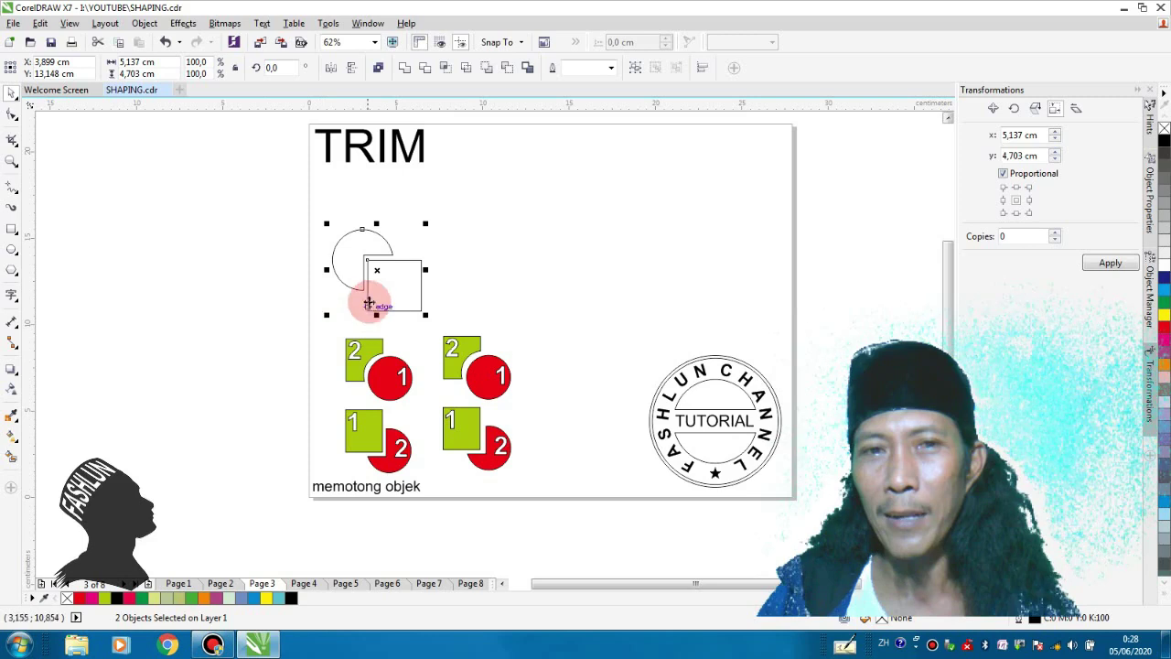
drag(379, 273, 374, 227)
drag(422, 269, 455, 298)
click(274, 319)
scroll(320, 314, down, 1)
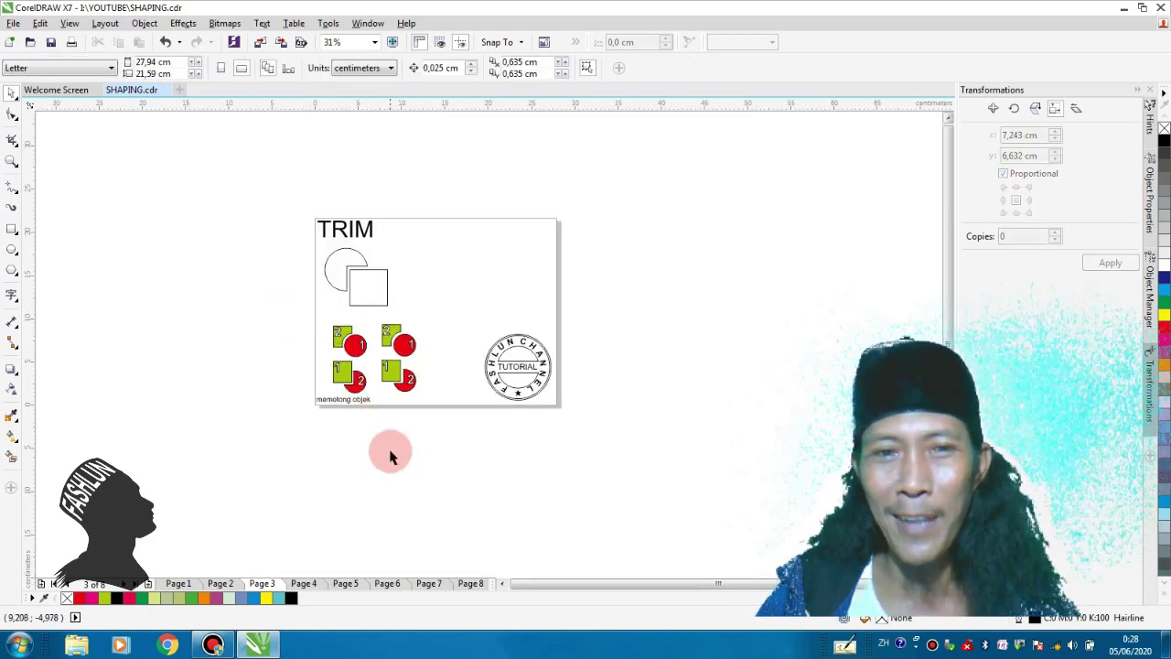
Open Page 4 and show its INTERSECT heading with the overlapping square and circle outlines below it
scroll(411, 471, up, 2)
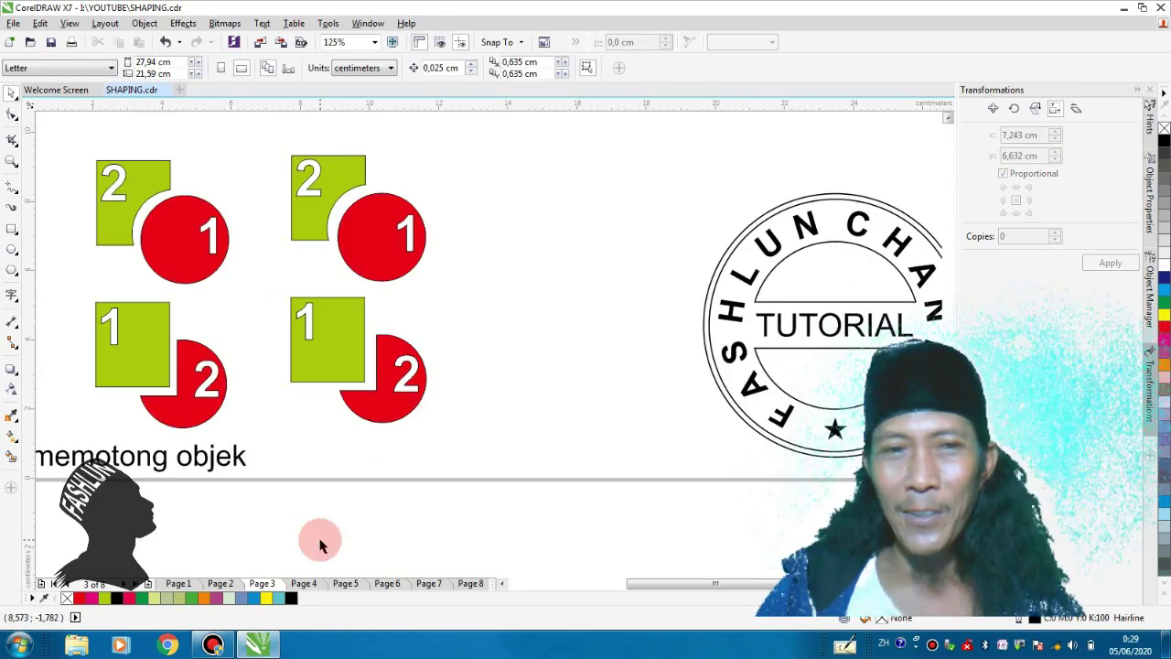
scroll(319, 546, down, 1)
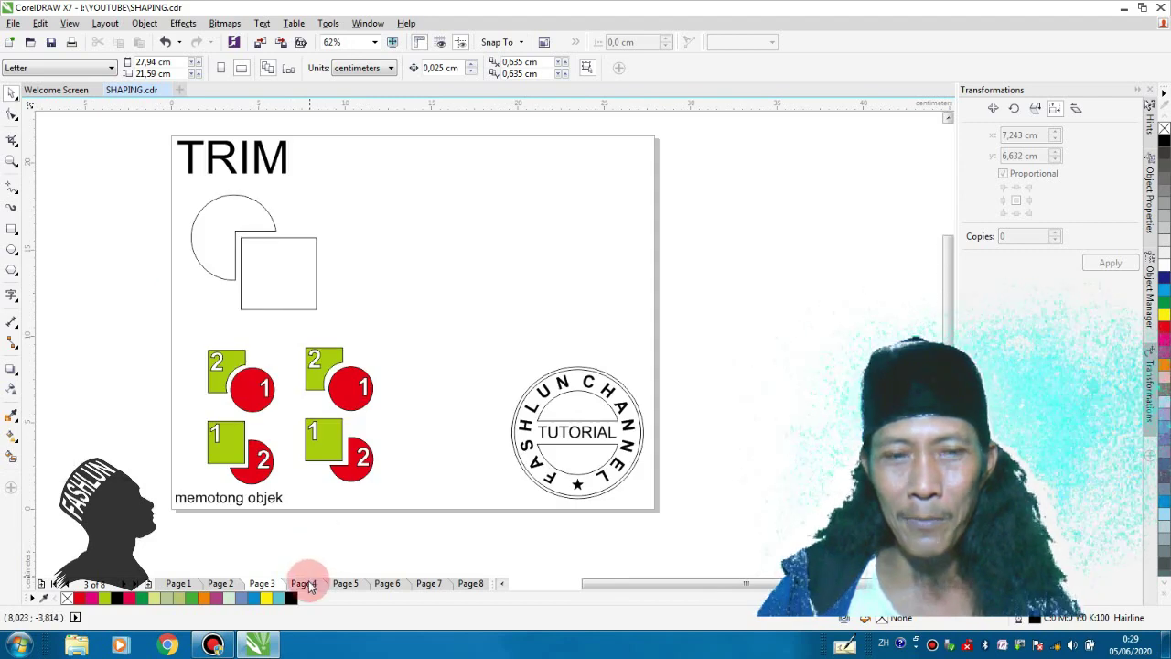
click(307, 584)
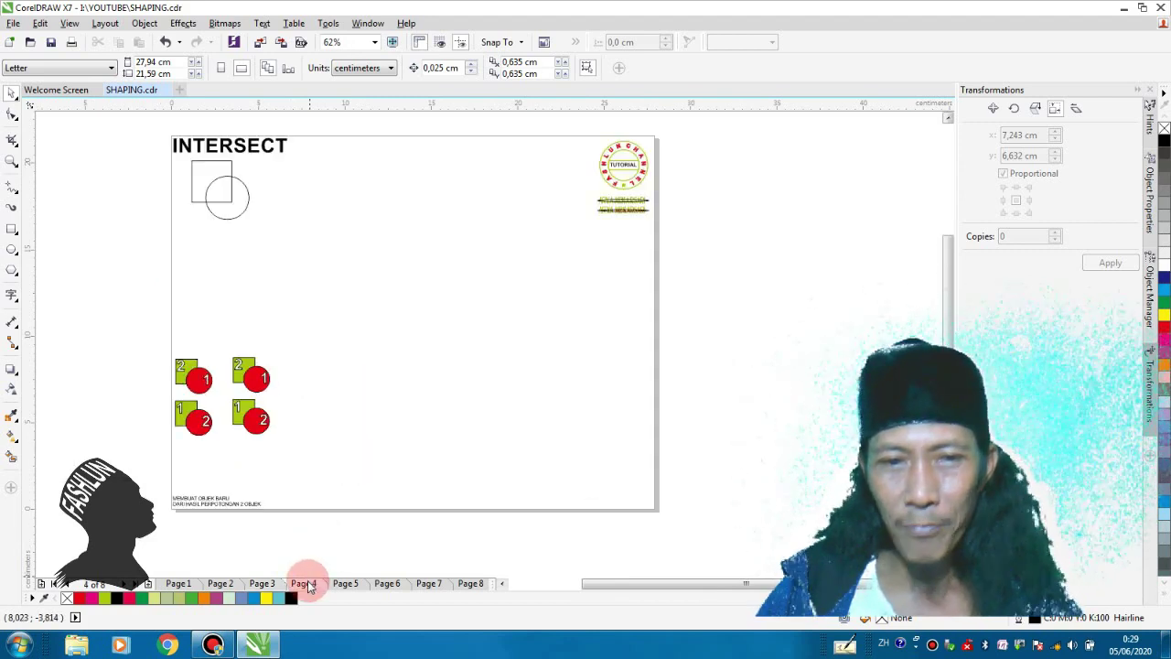
scroll(195, 140, up, 2)
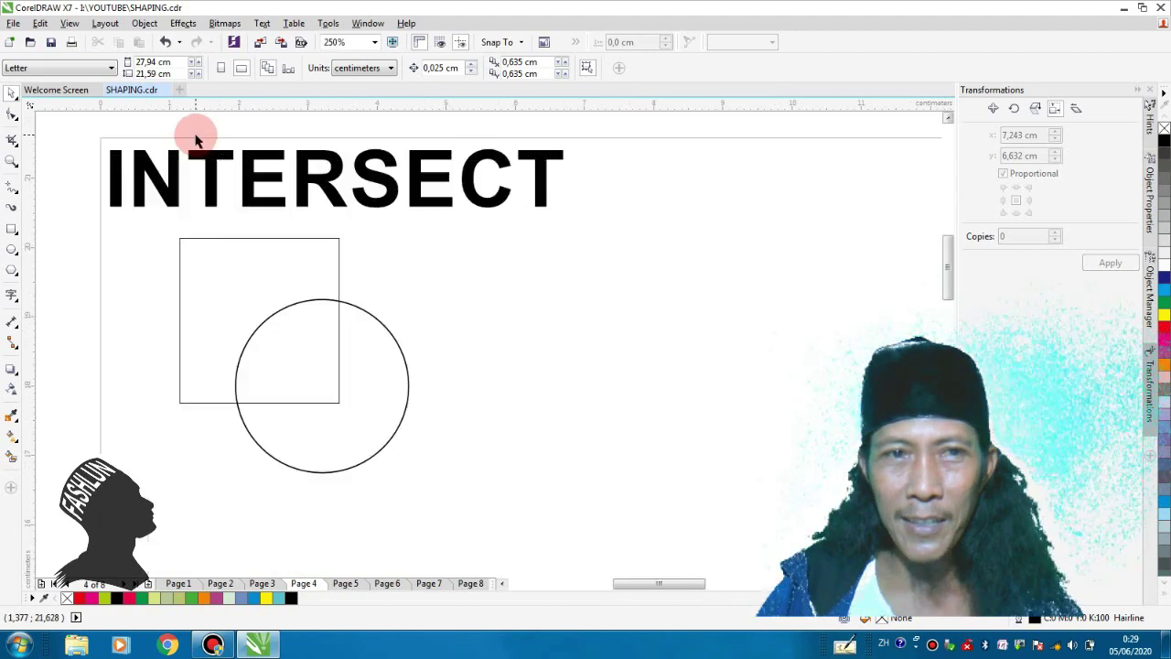
click(208, 160)
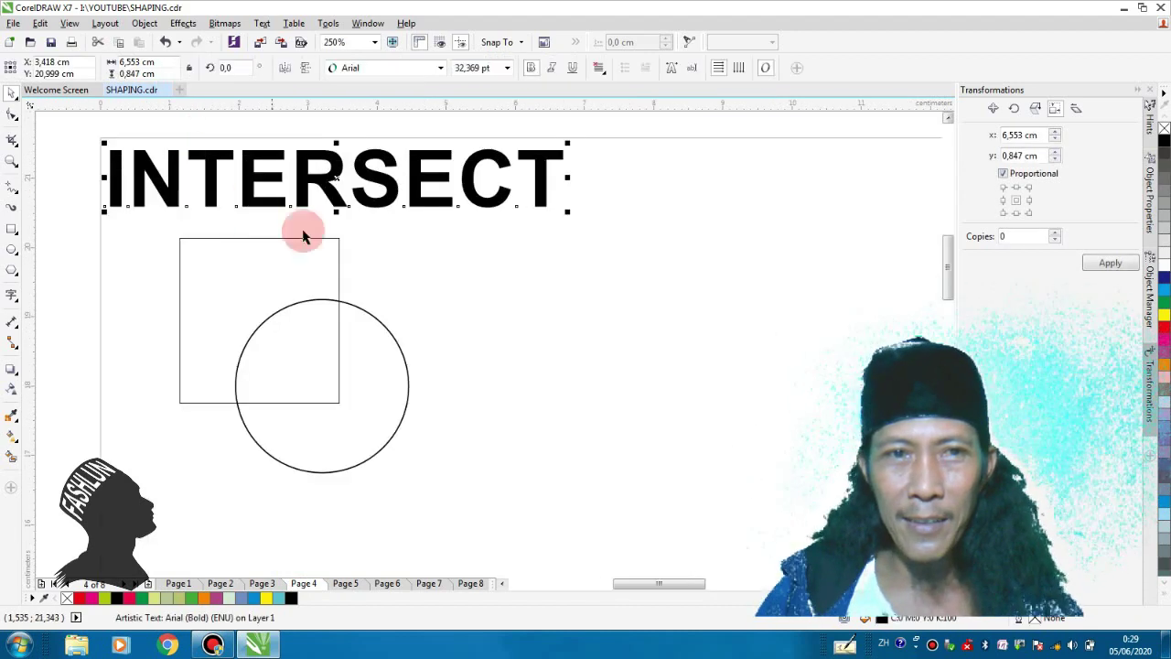
scroll(398, 222, down, 1)
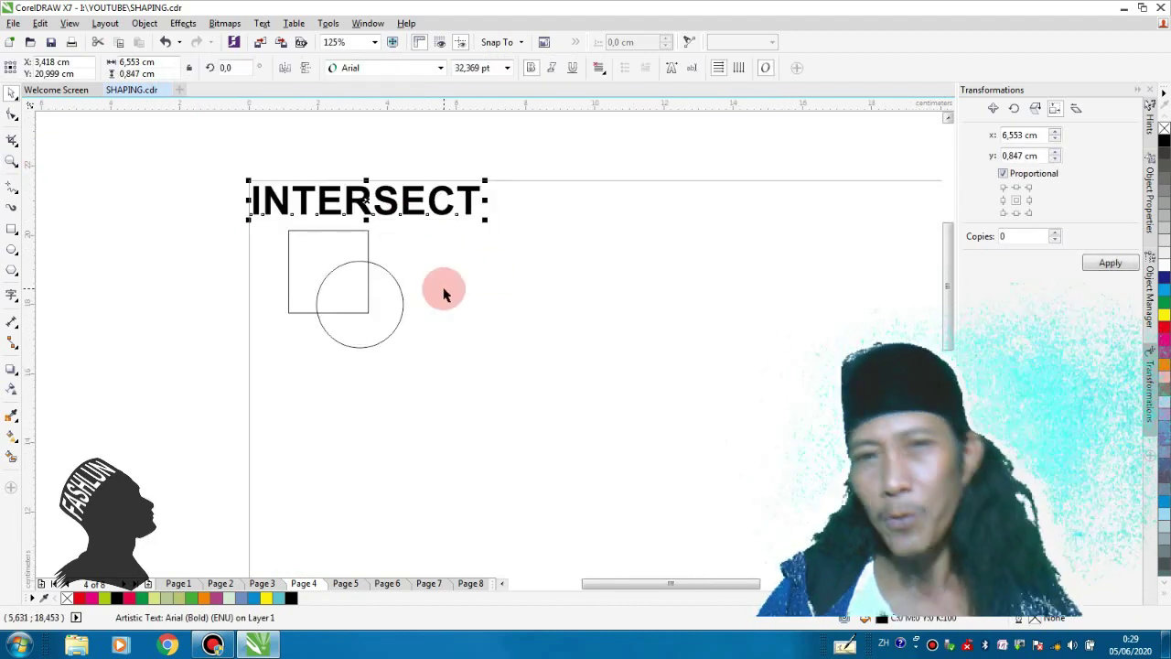
scroll(371, 246, down, 1)
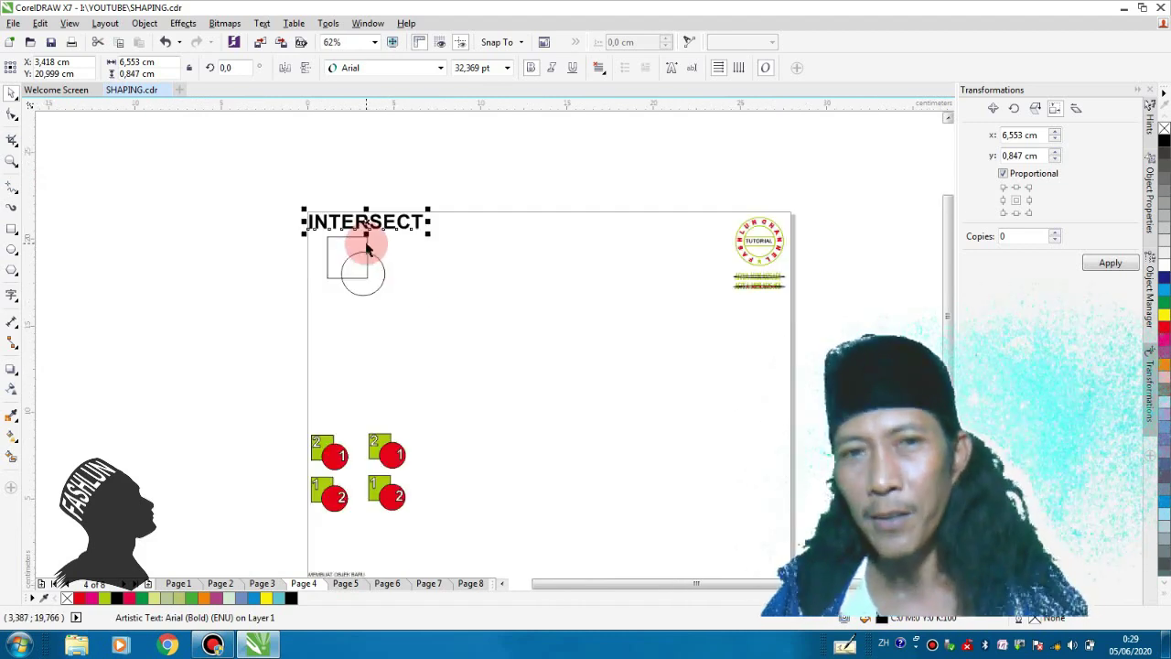
scroll(418, 272, up, 1)
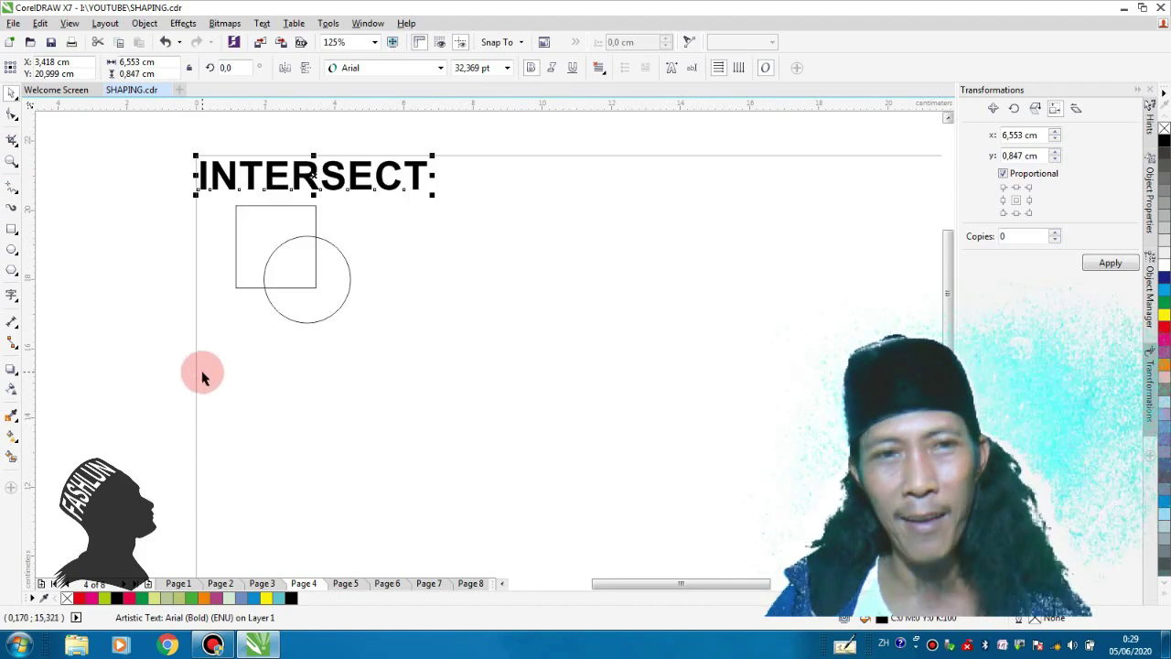
Intersect the overlapping square and circle outlines below the INTERSECT heading and move the new piece out beside the circle
drag(182, 391, 379, 199)
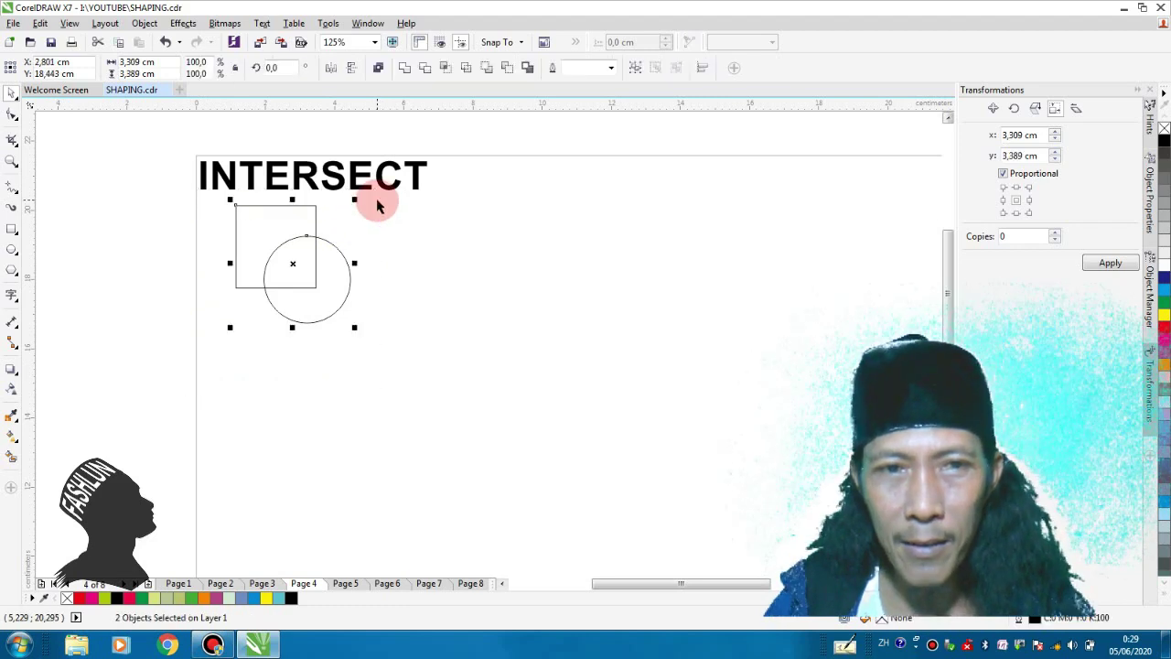
scroll(381, 236, up, 1)
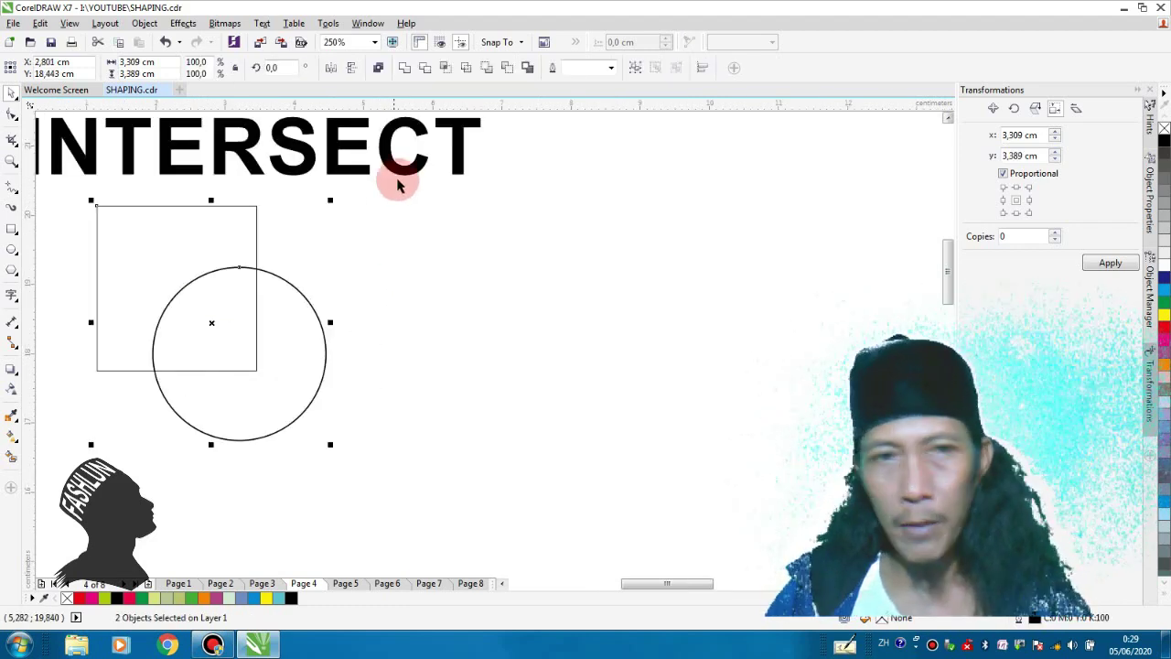
click(445, 71)
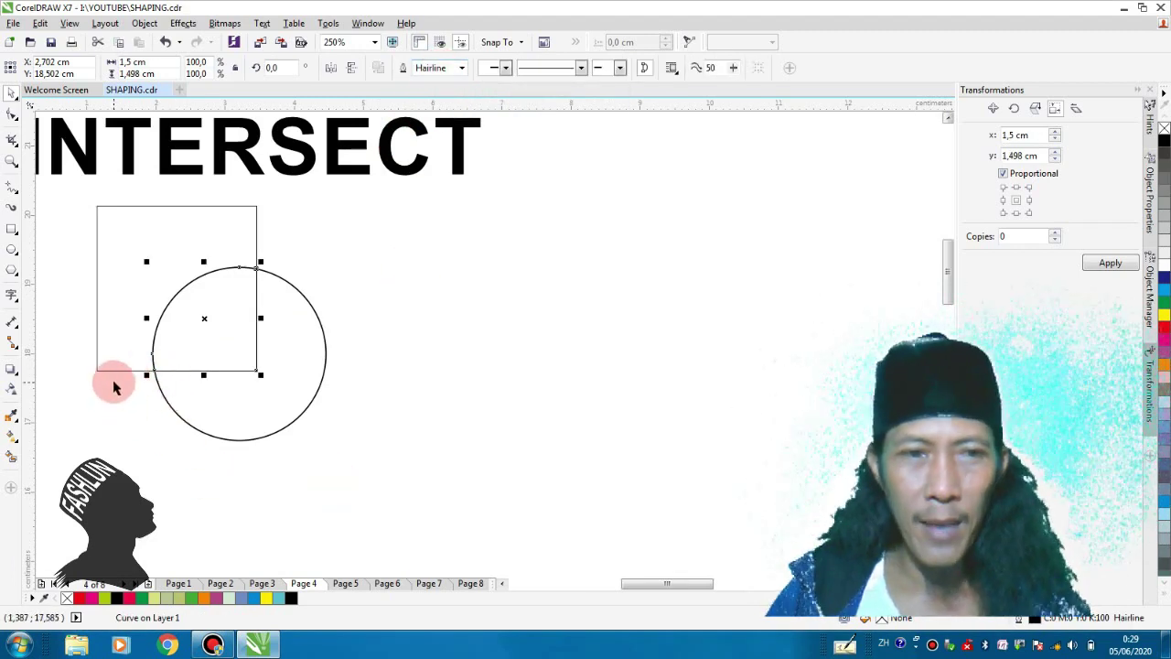
scroll(114, 387, up, 2)
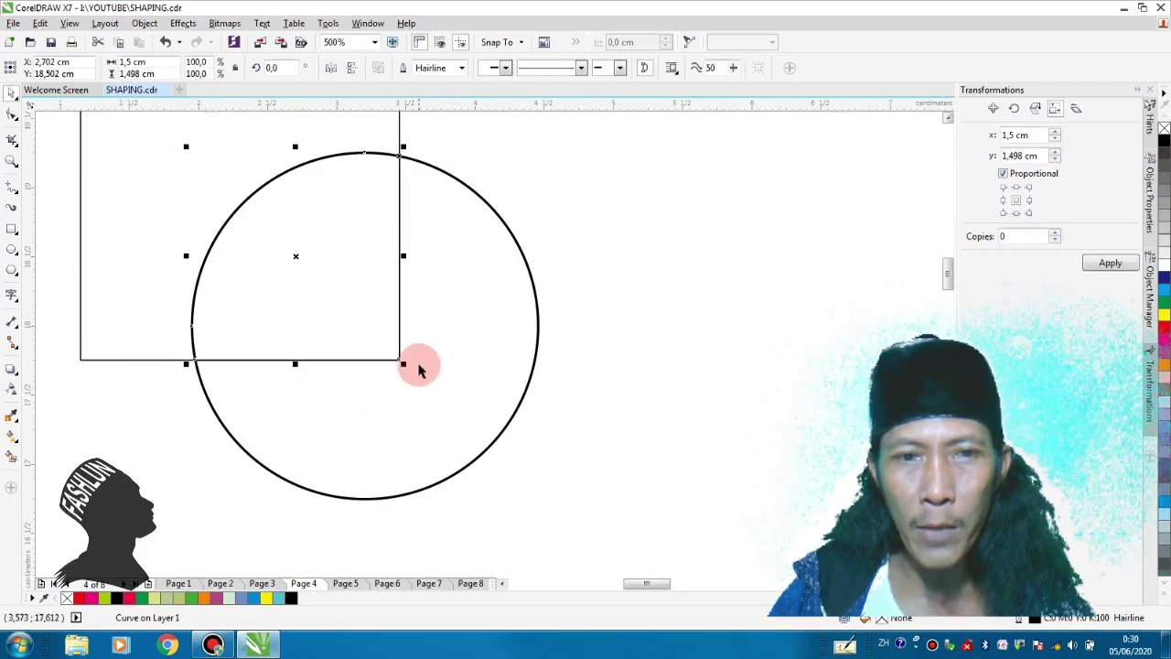
scroll(277, 302, down, 2)
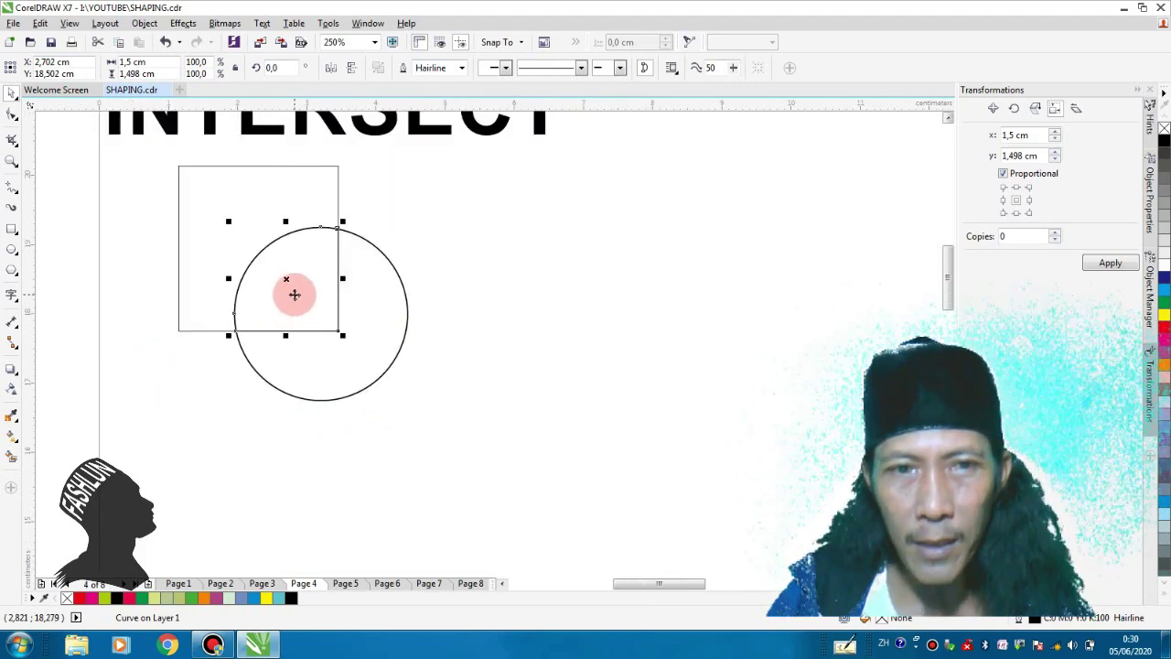
drag(287, 282, 485, 285)
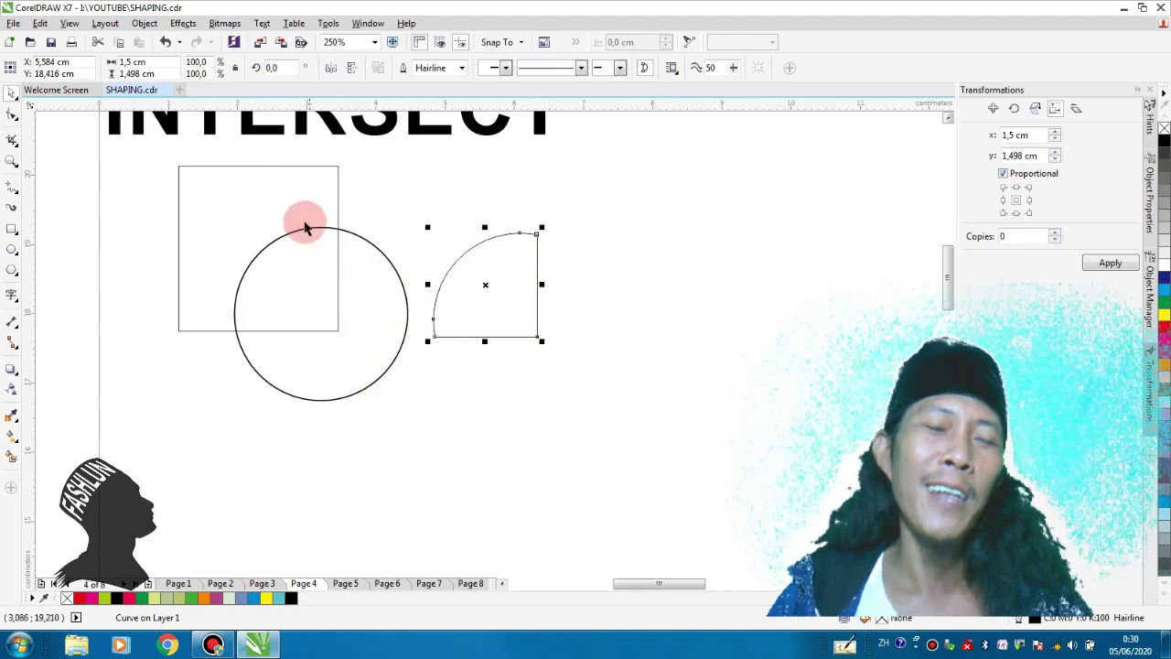
Enlarge the four numbered rectangle-and-circle pairs together to about 13.27 by 10.95 cm and shift them inward from the page's left edge
scroll(303, 277, down, 4)
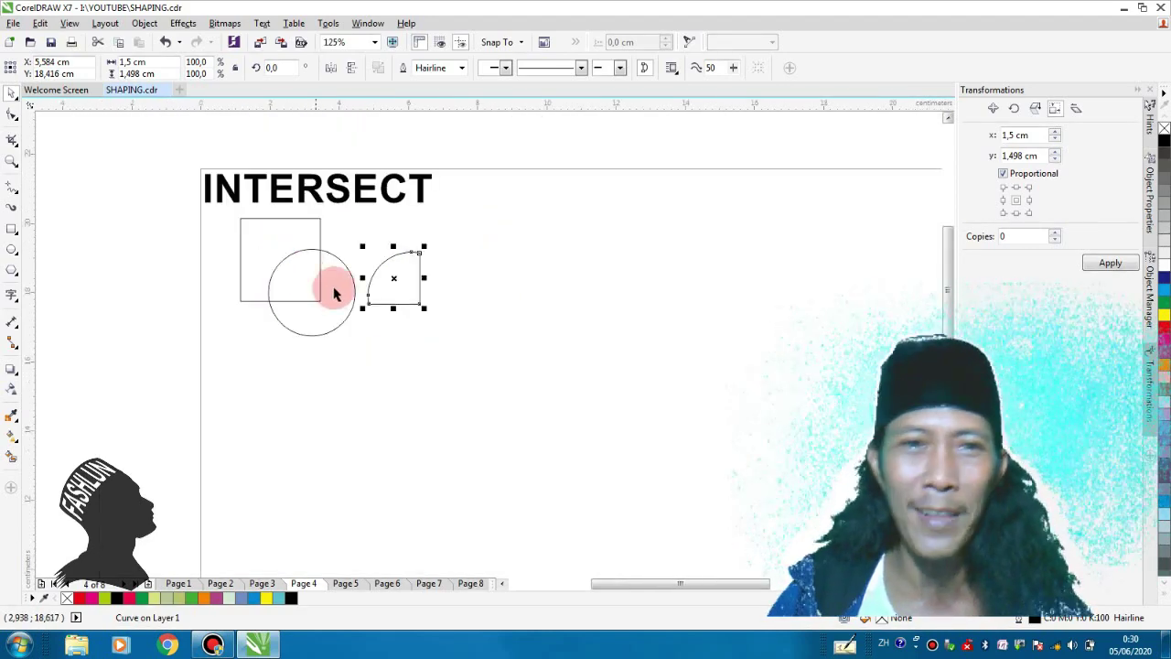
drag(285, 349, 378, 413)
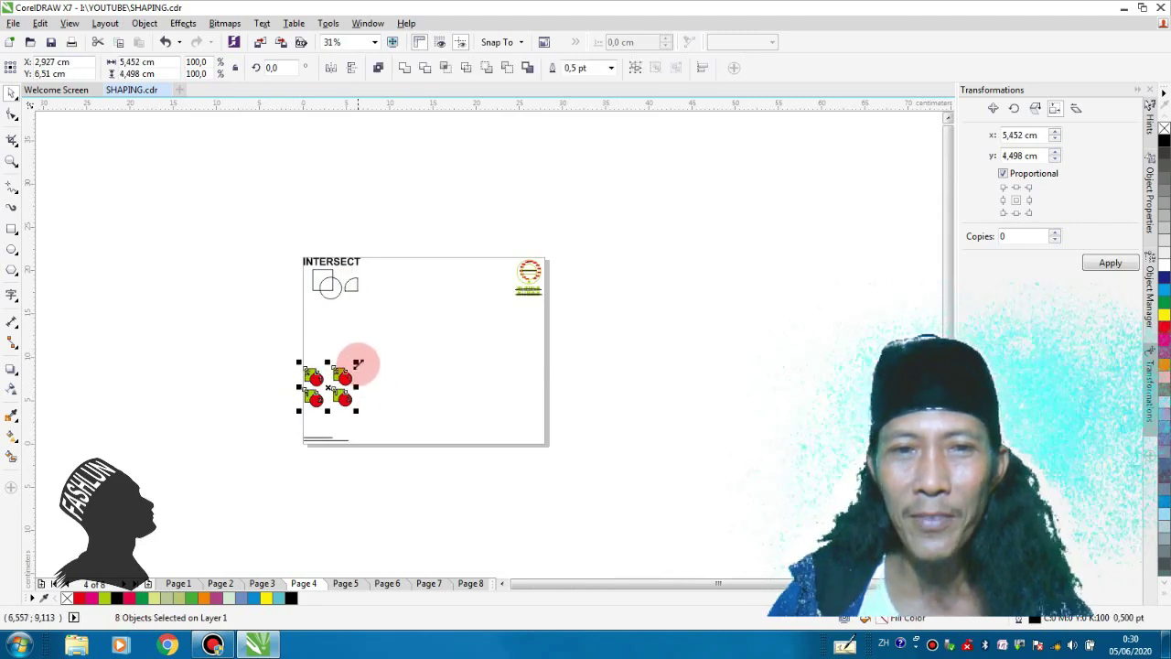
drag(362, 362, 425, 307)
click(367, 368)
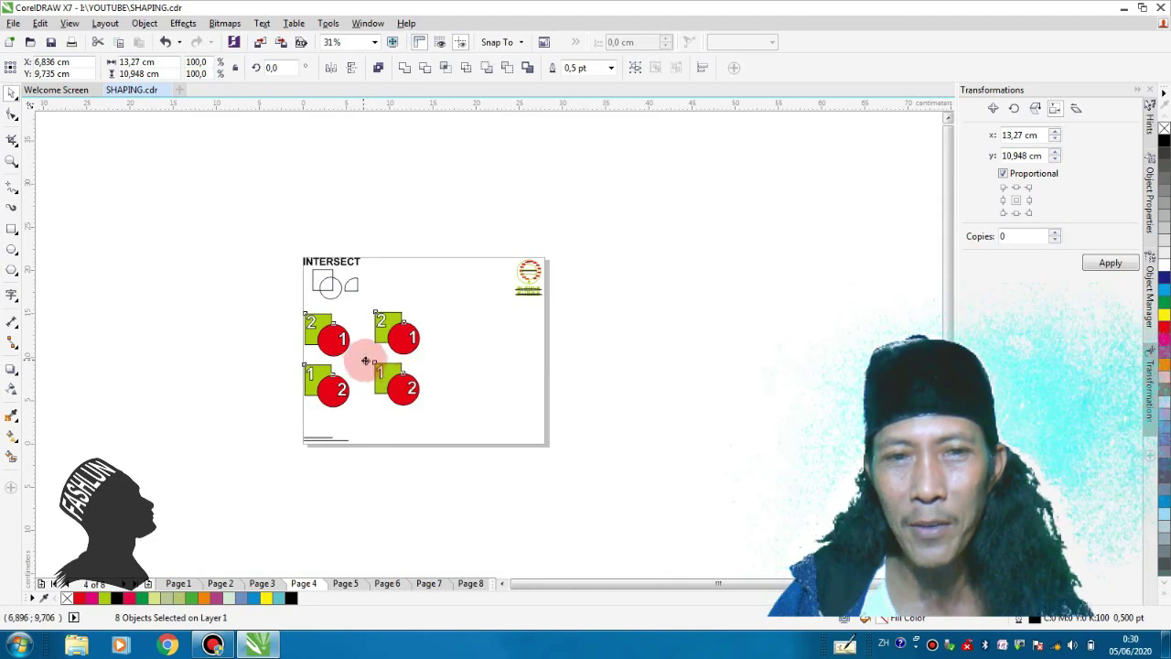
click(375, 452)
scroll(354, 371, up, 1)
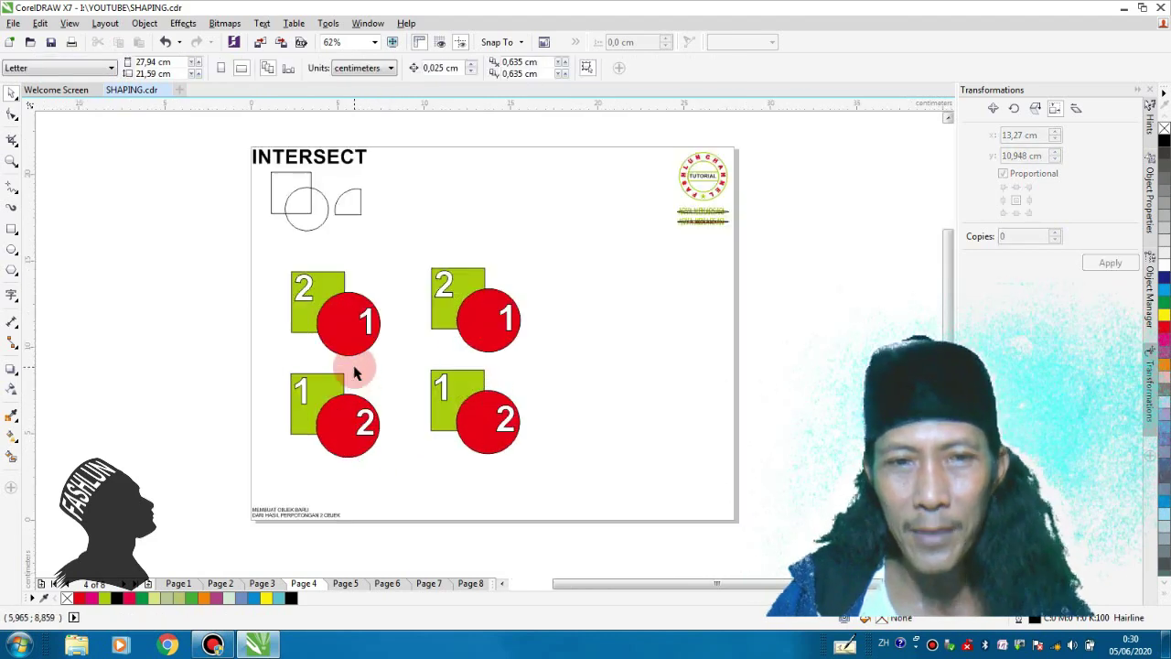
Intersect the upper-right pair by selecting red circle 1 first and green rectangle 2 second
scroll(355, 371, up, 1)
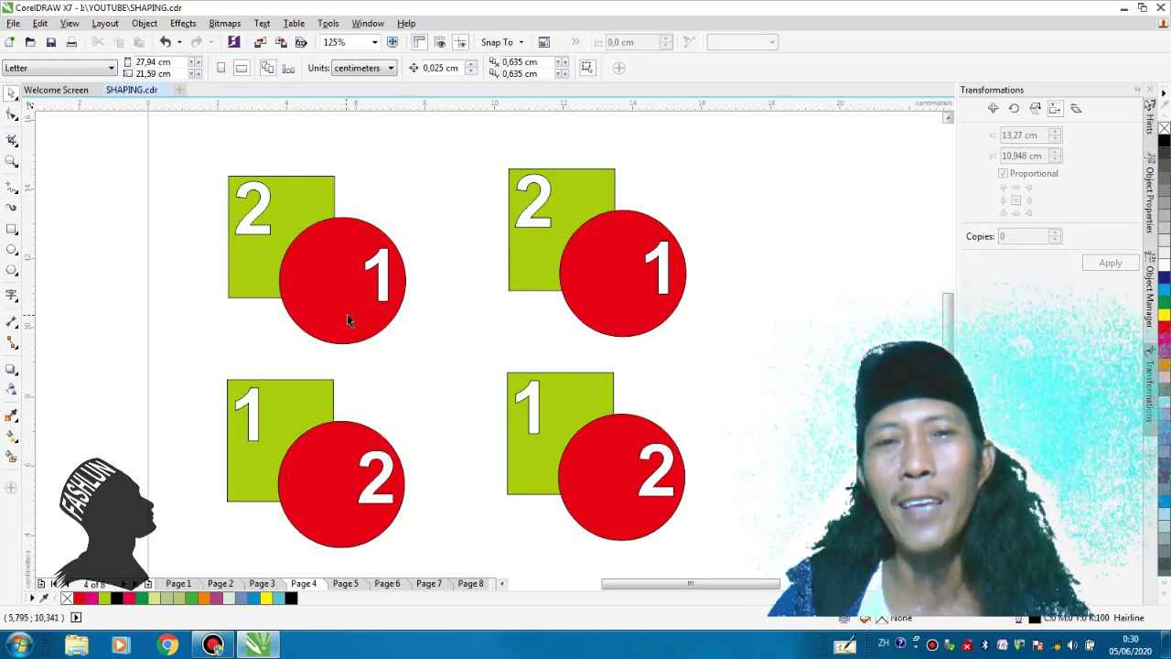
scroll(697, 242, up, 2)
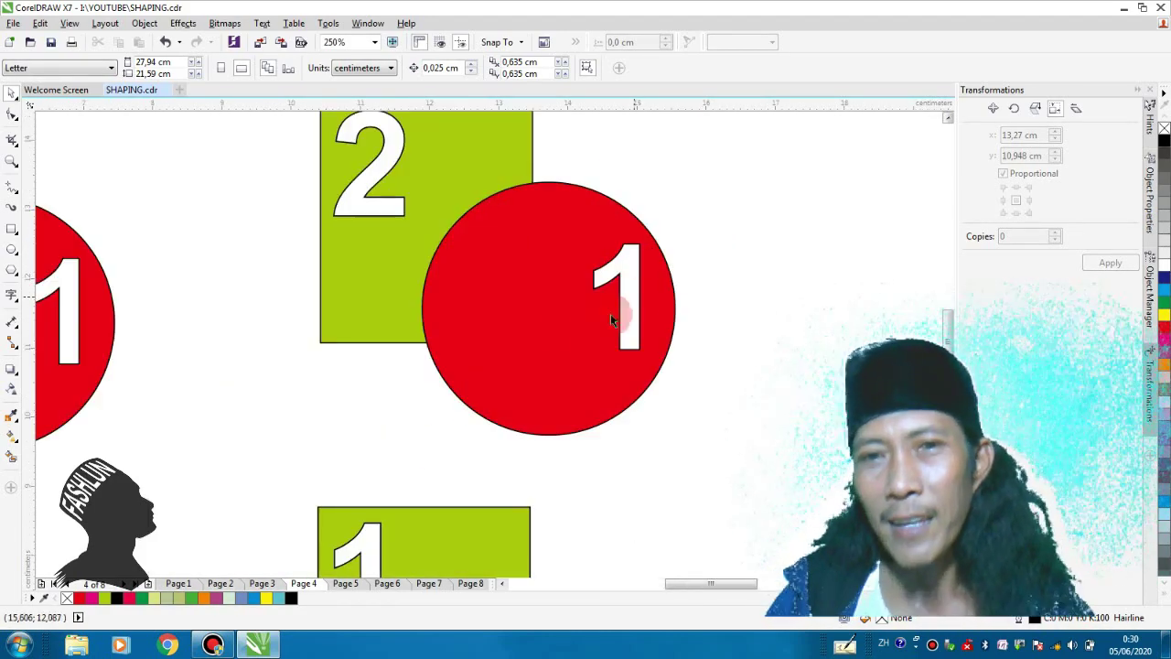
scroll(553, 339, down, 2)
click(602, 315)
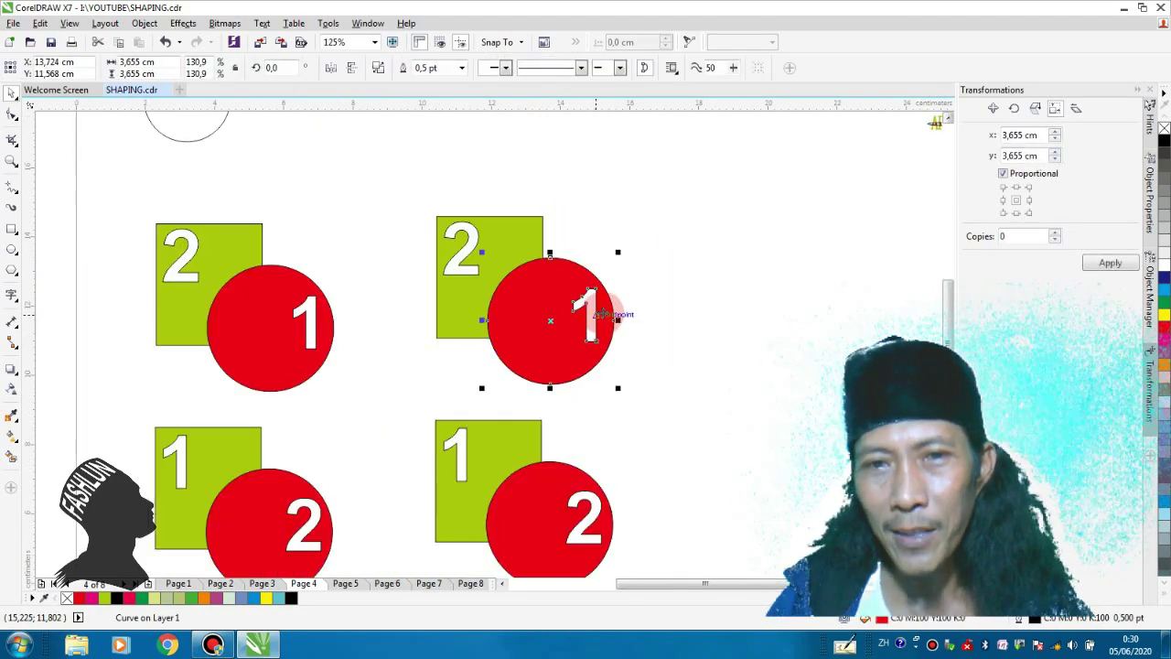
shift+click(497, 242)
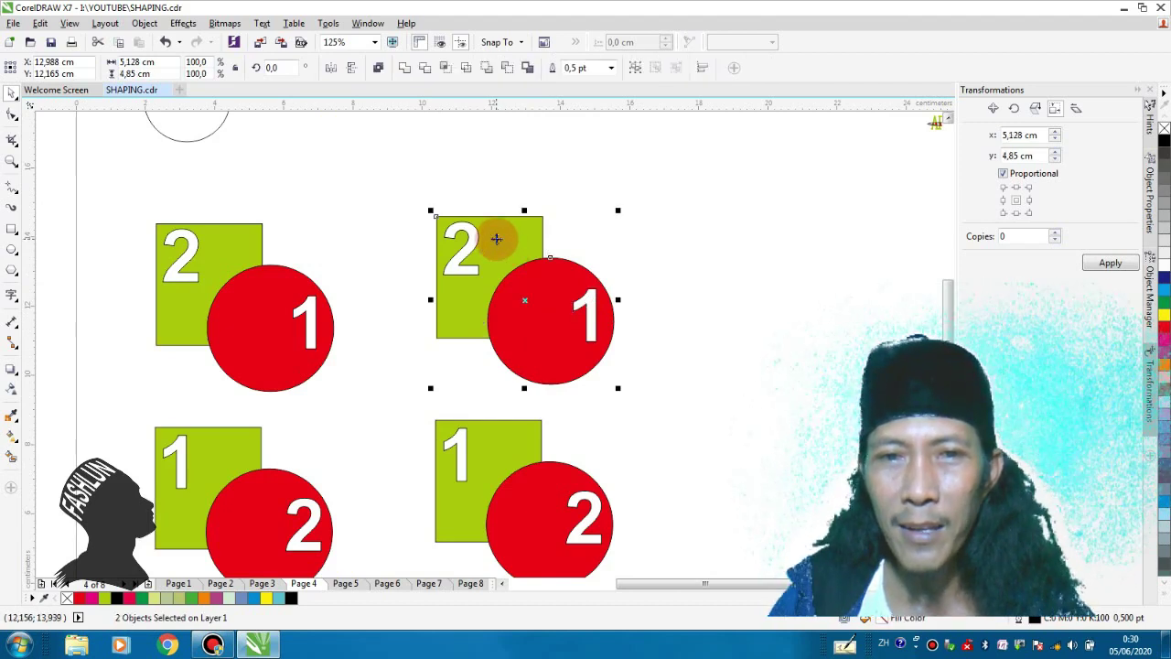
click(446, 70)
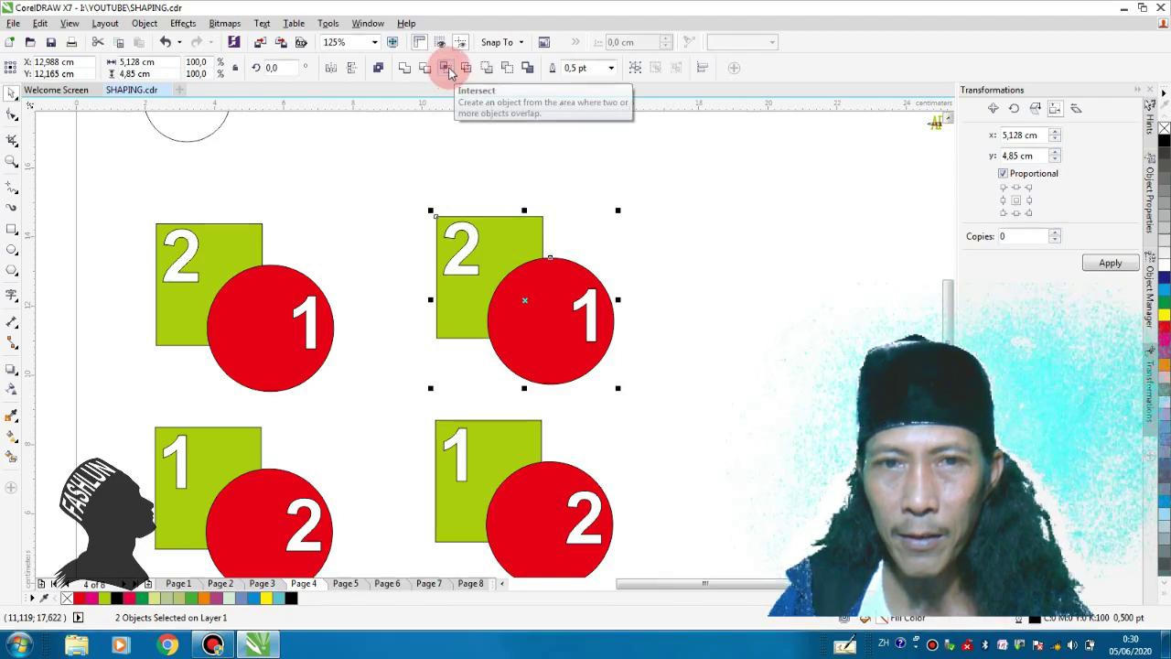
click(448, 73)
Move the green intersection piece out of the upper-right pair to the empty area right of red circle 1
scroll(525, 314, up, 2)
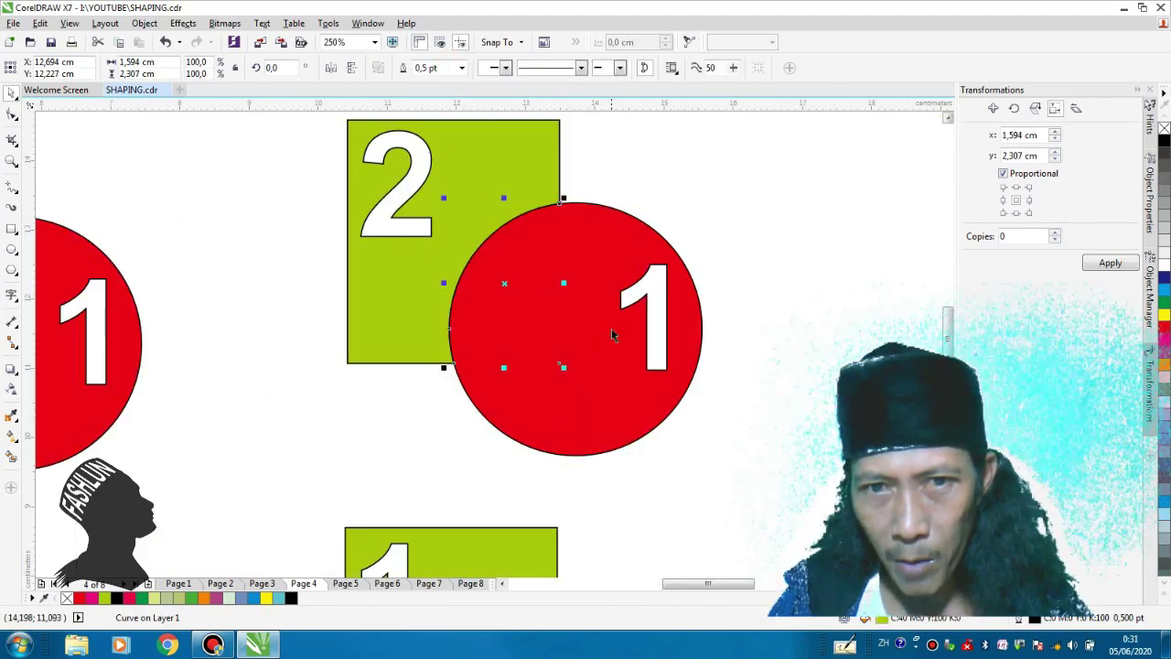
drag(502, 284, 806, 238)
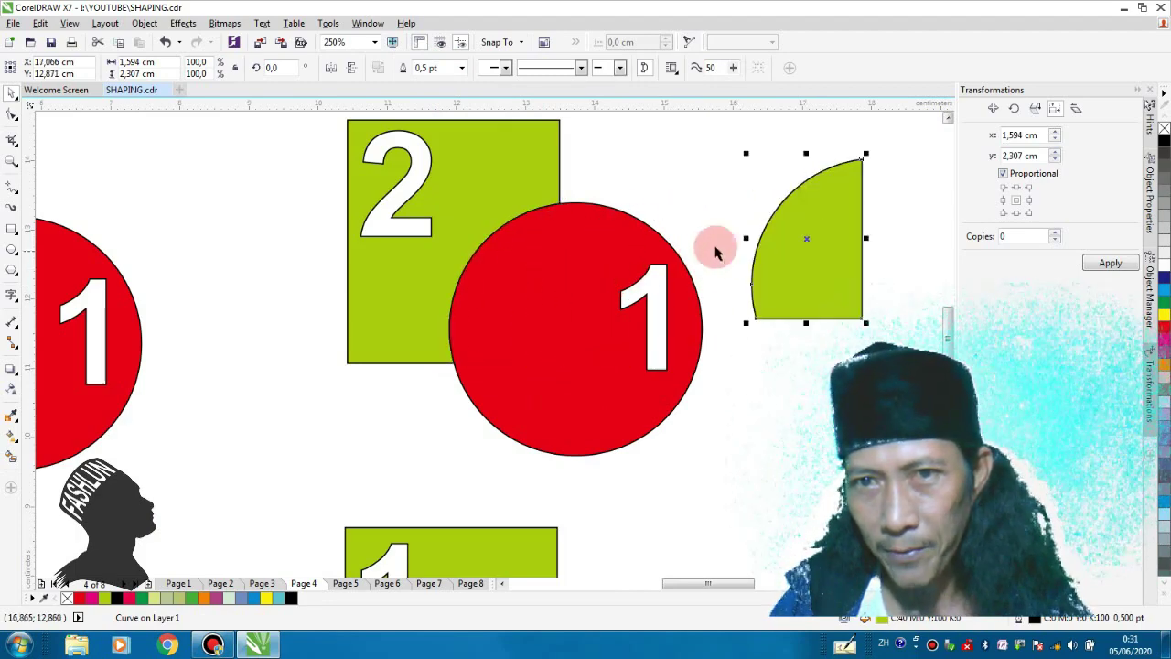
scroll(605, 226, down, 2)
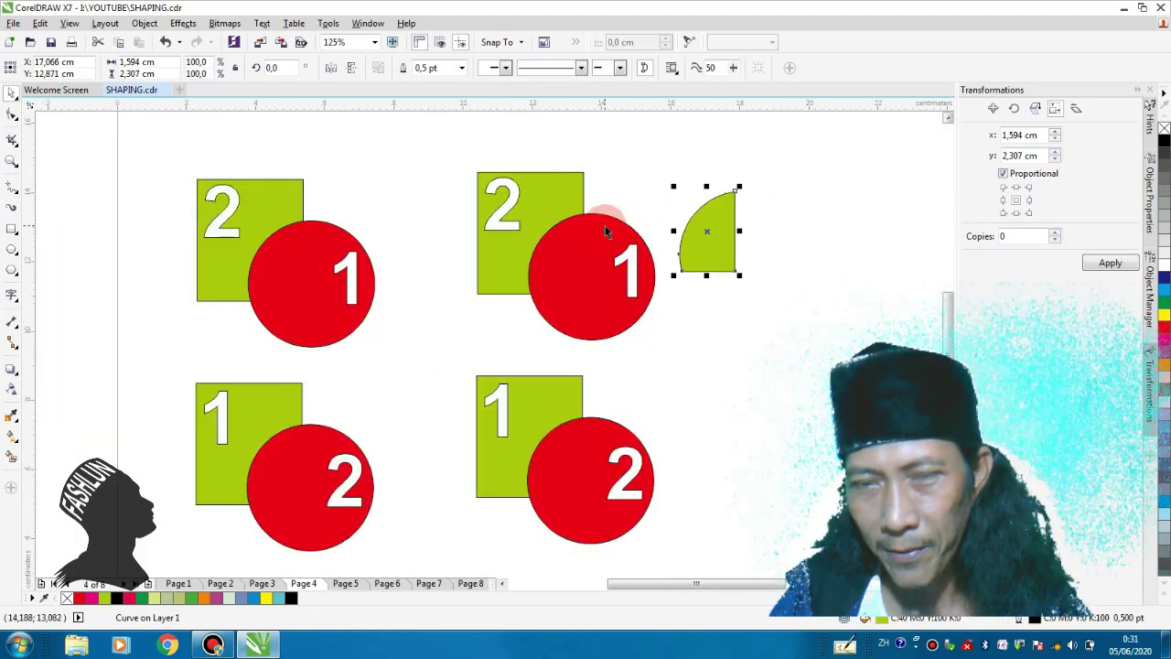
click(657, 420)
click(557, 393)
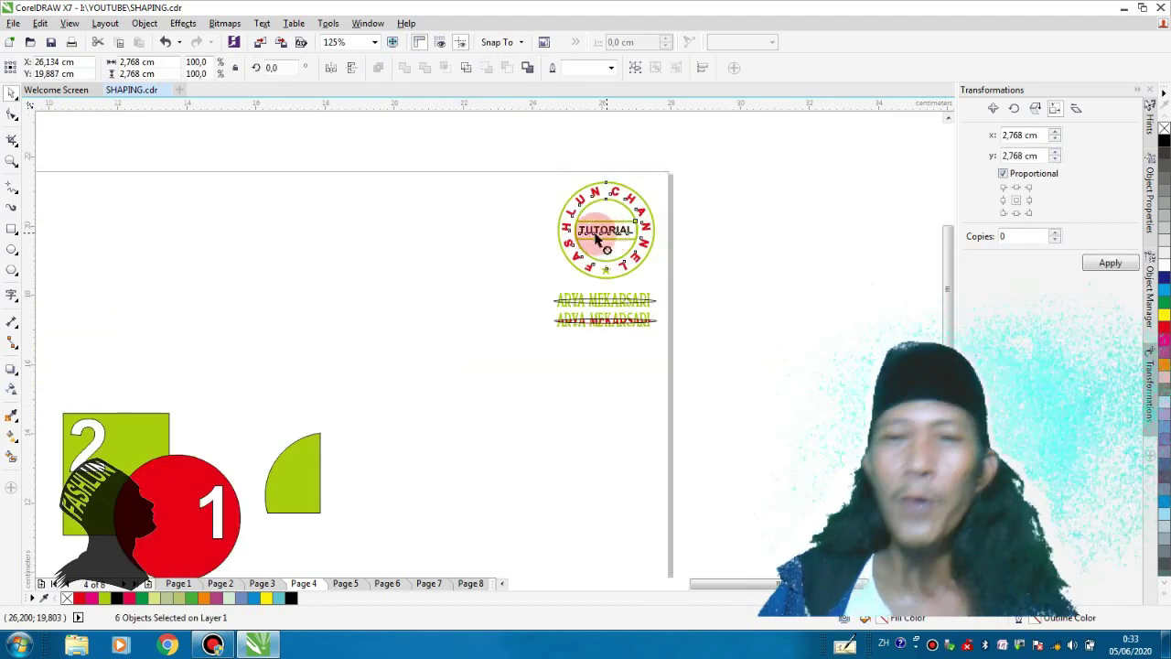
Move the FASHLUN CHANNEL stamp left, away from the two small text lines, and enlarge it to about 5.91 cm across
drag(593, 230, 493, 231)
drag(439, 283, 333, 410)
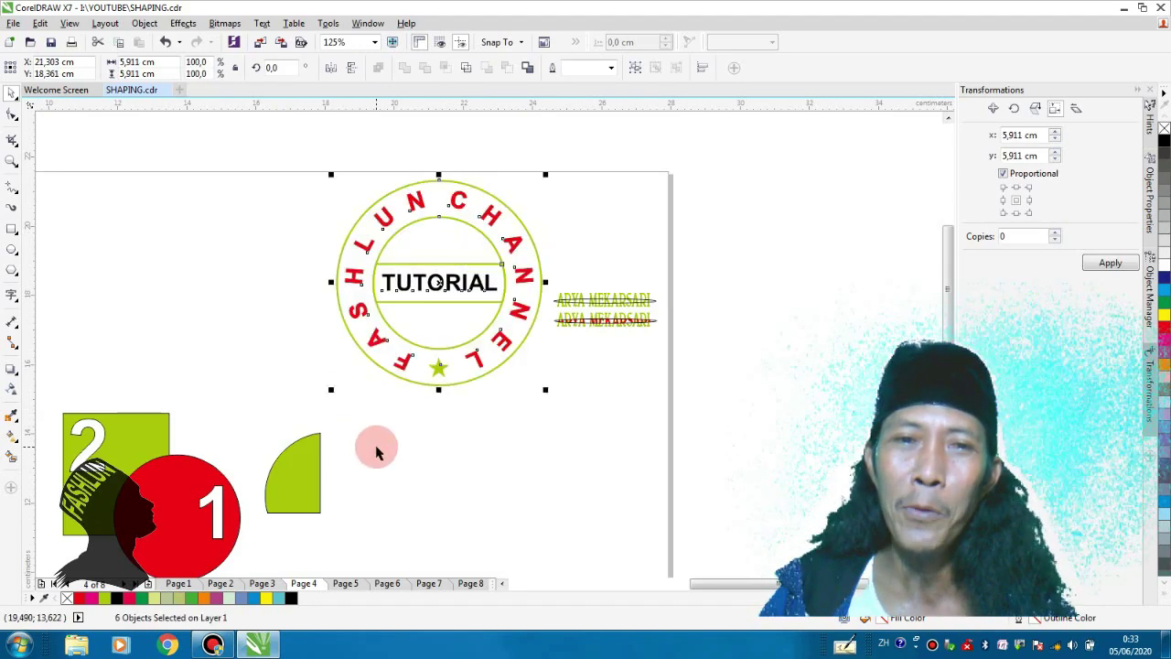
click(379, 450)
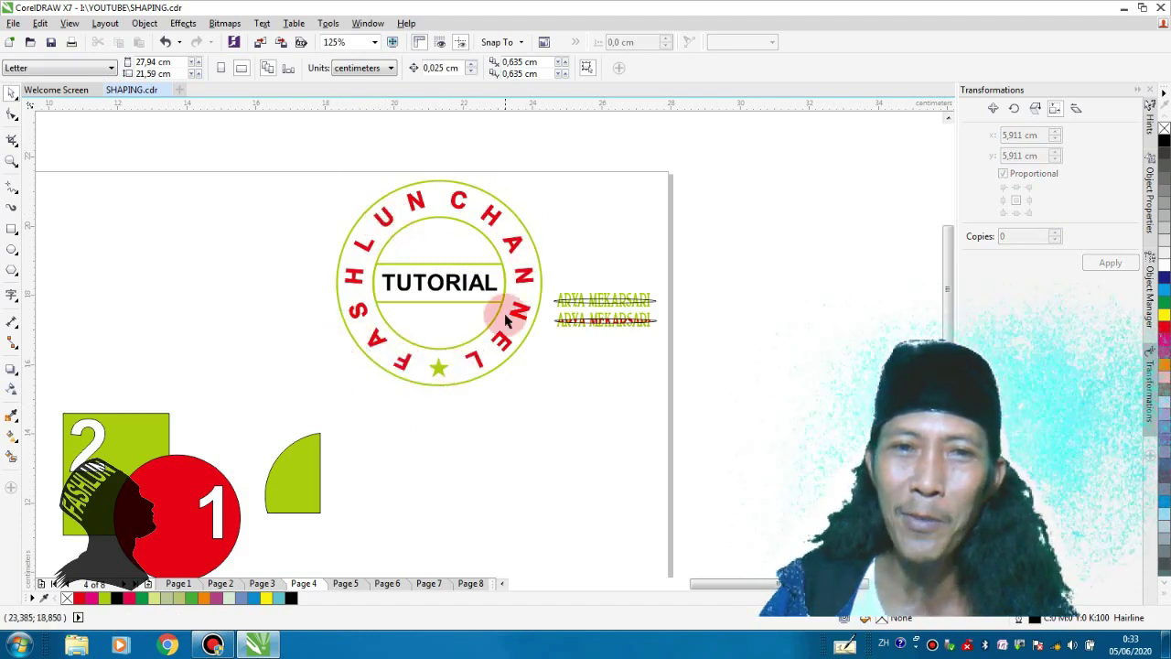
Widen the band outline around TUTORIAL to about 8.2 cm, colour it dark green and move it down over the stamp's star
scroll(436, 320, up, 1)
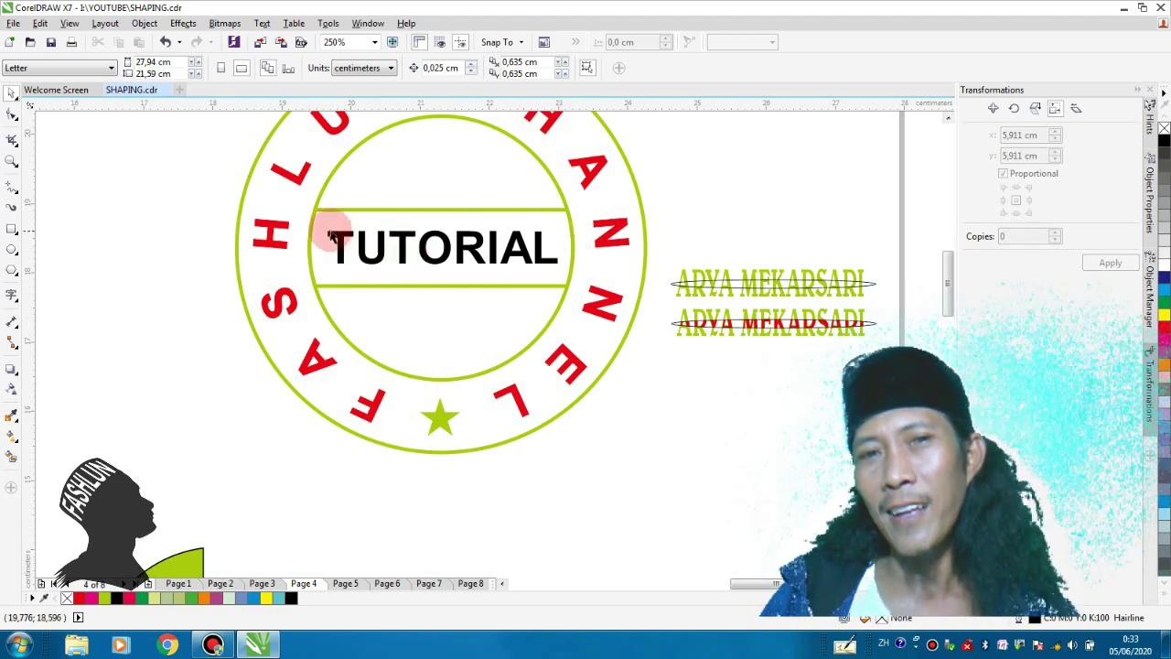
click(458, 289)
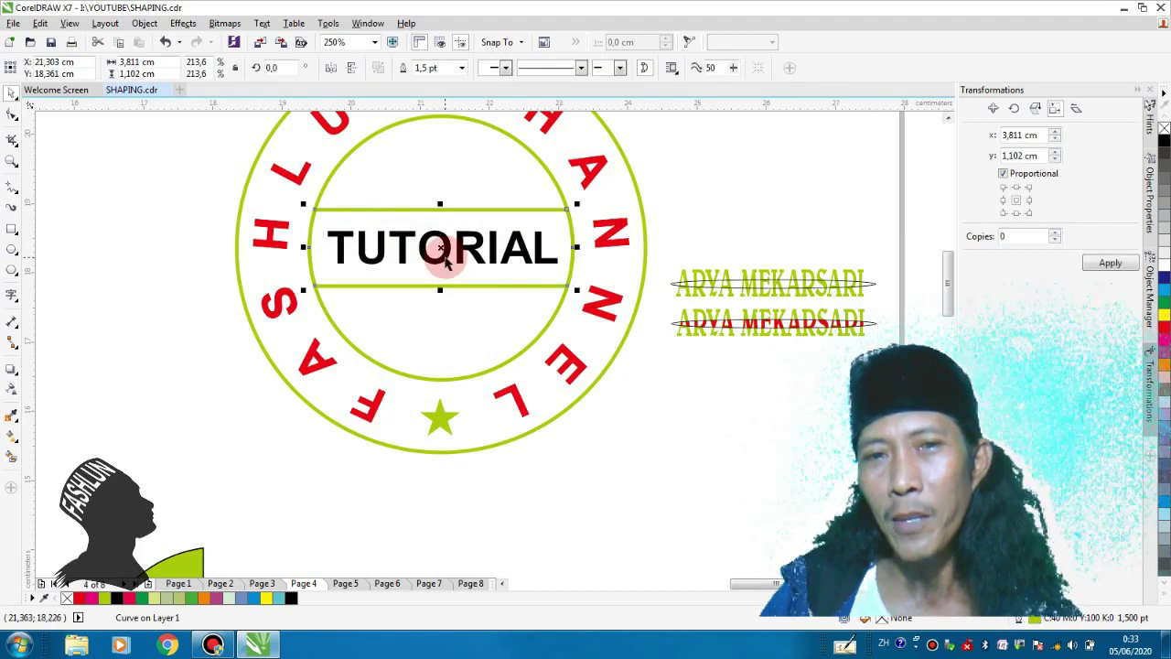
drag(580, 246, 671, 430)
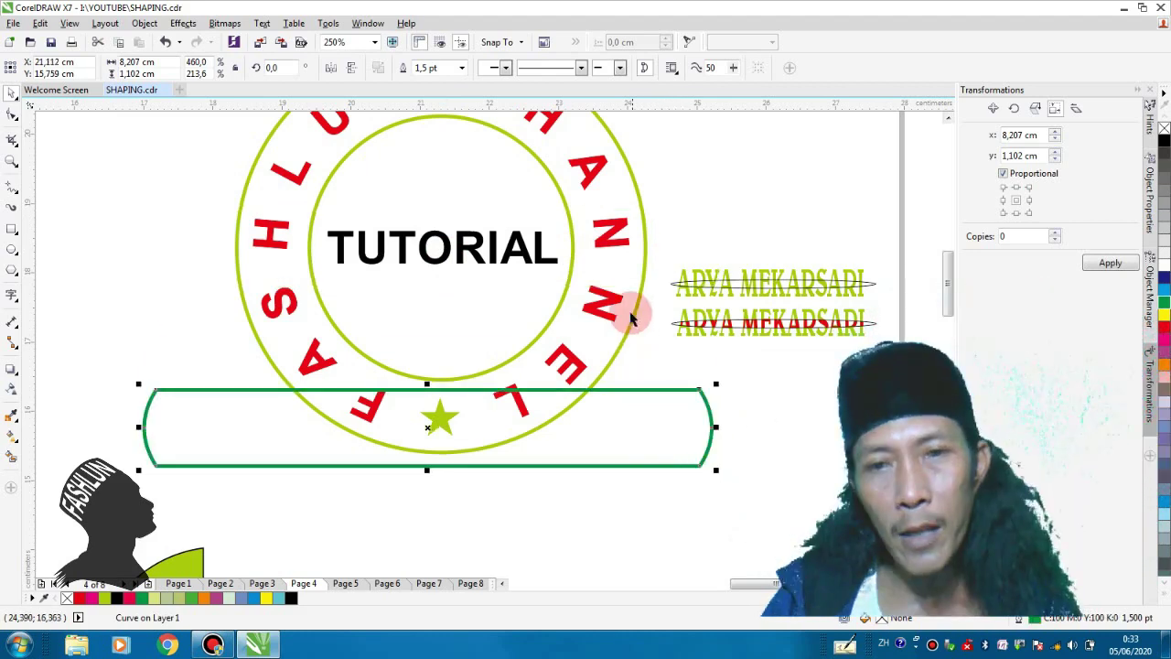
Centre the dark green band on the stamp's inner circle and intersect the two, selecting the band first and the circle second
shift+click(565, 202)
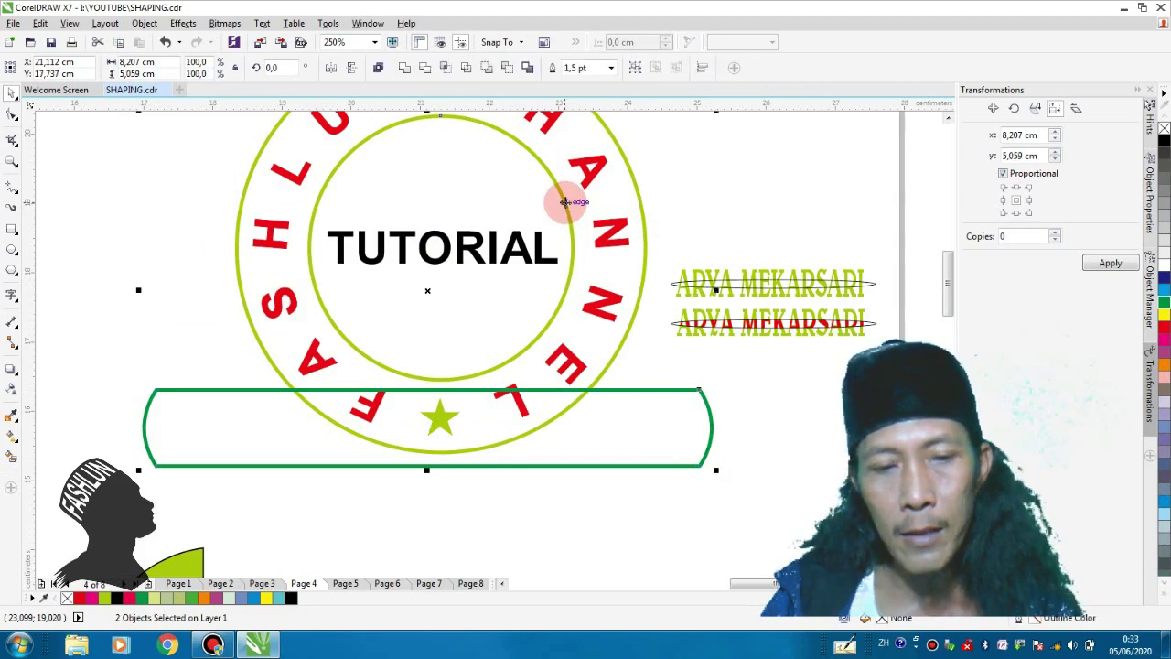
key(e)
key(c)
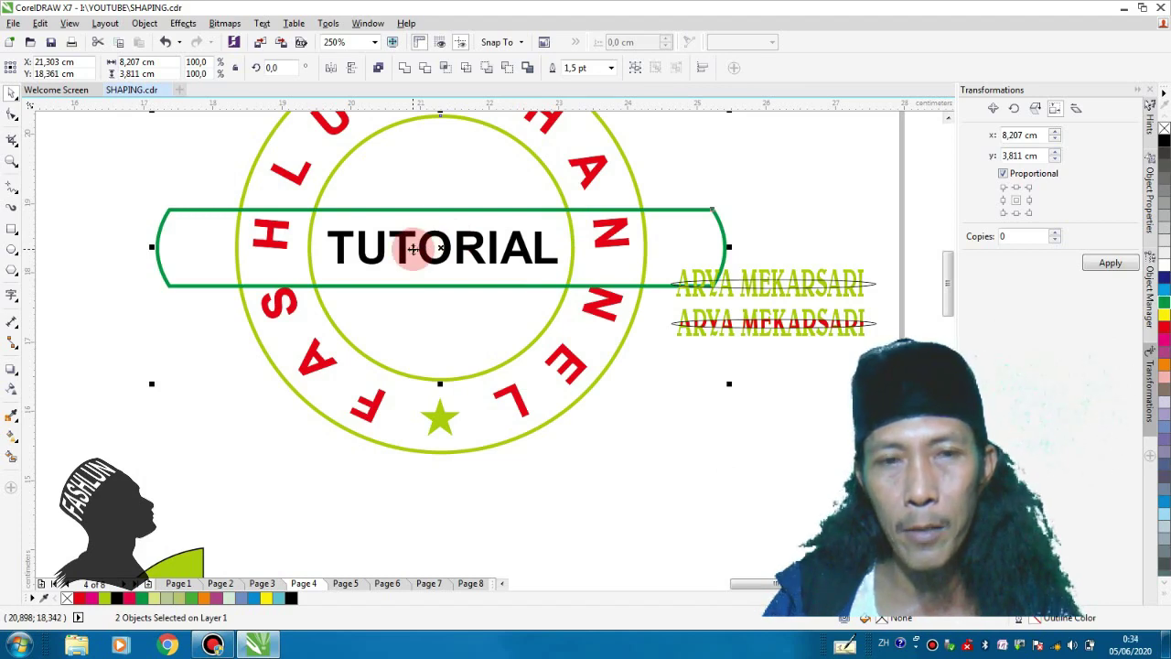
click(446, 68)
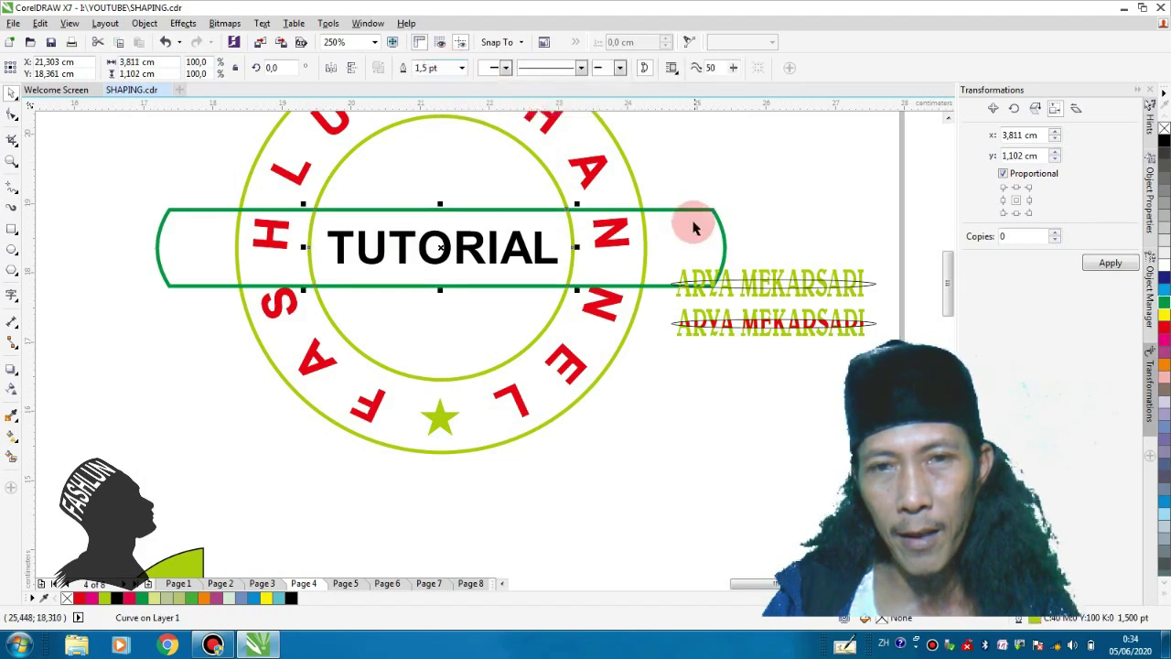
Move the wide dark green band off the intersection piece and delete it
drag(693, 222, 750, 135)
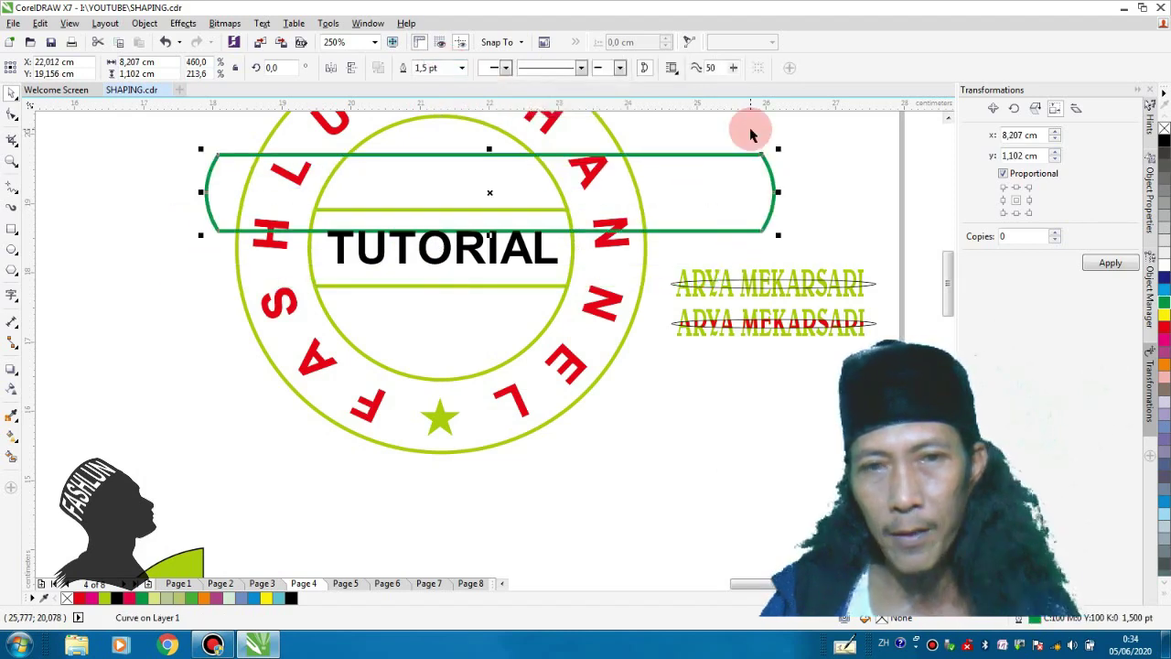
key(Delete)
scroll(332, 296, down, 3)
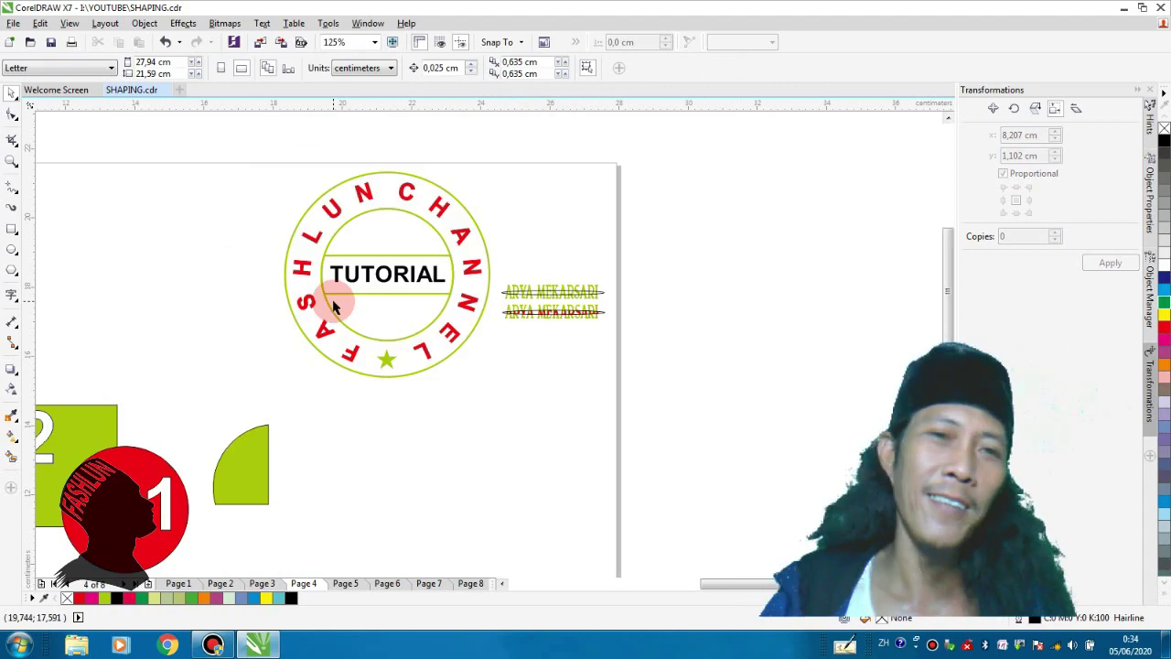
Move the two small text lines with their ellipses off the page beside the stamp and enlarge them to about 26.67 by 8.15 cm
scroll(358, 254, up, 2)
scroll(356, 313, down, 4)
drag(427, 357, 548, 264)
scroll(361, 275, down, 2)
drag(468, 273, 650, 476)
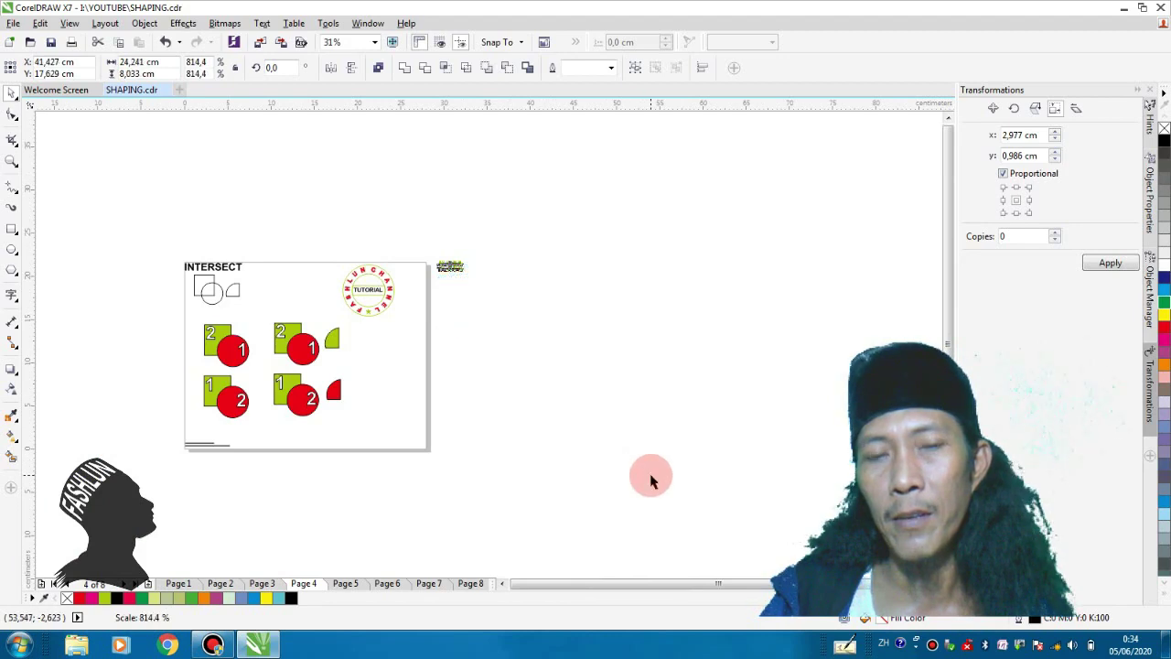
click(567, 419)
scroll(521, 313, up, 2)
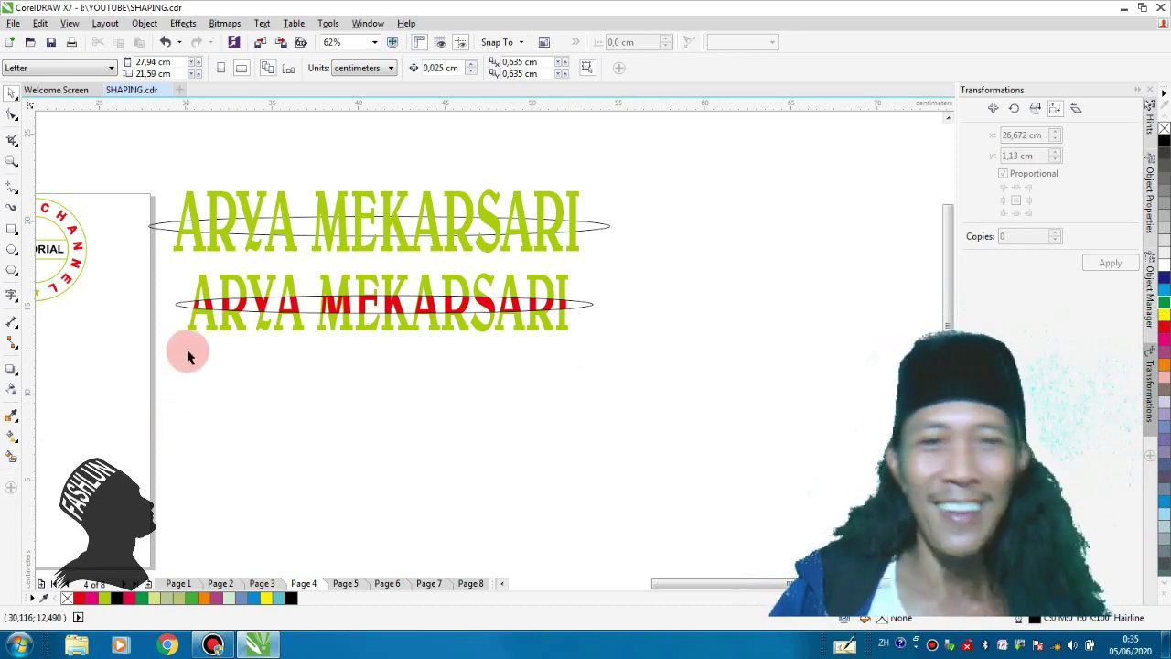
scroll(187, 347, up, 1)
scroll(164, 336, down, 1)
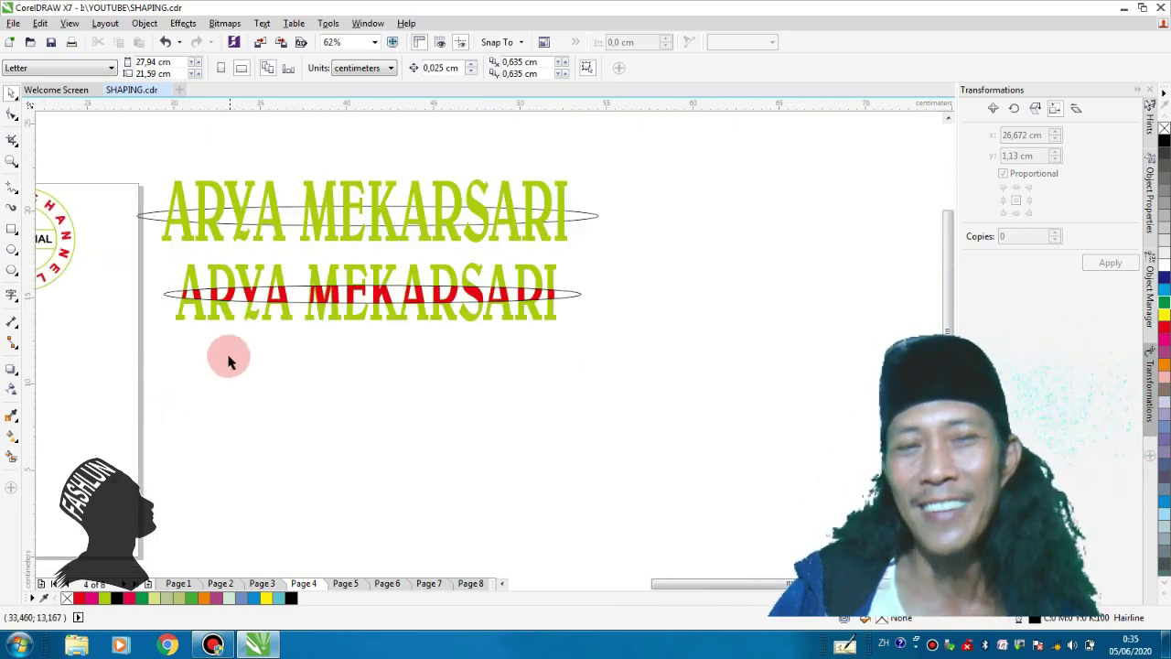
drag(120, 153, 665, 366)
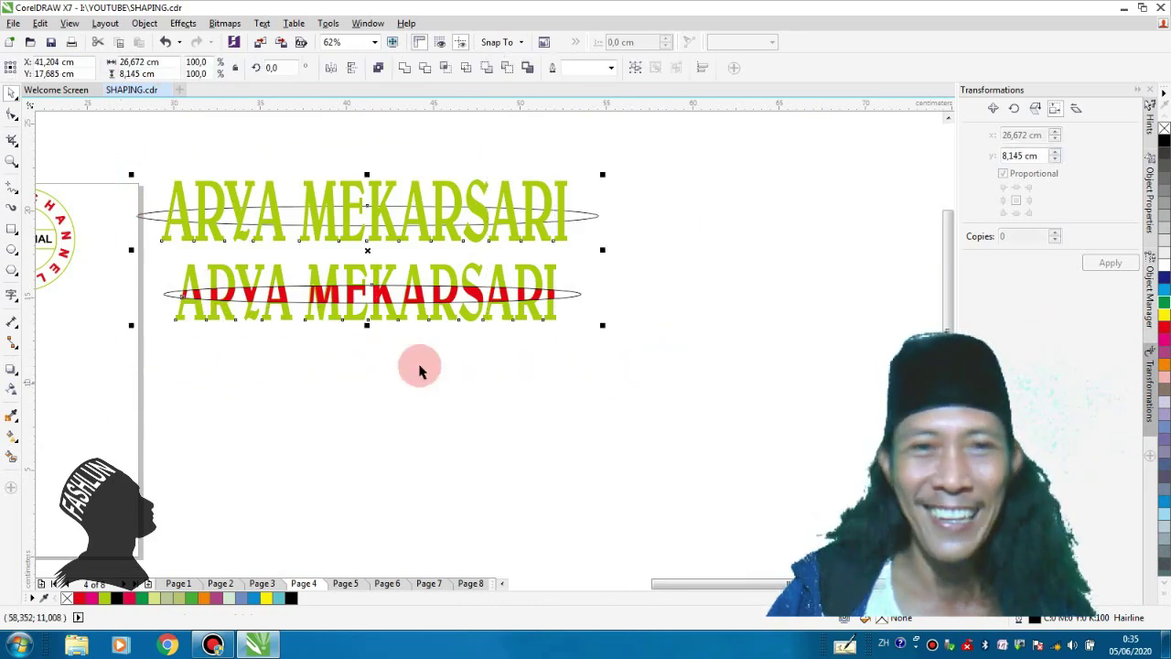
click(252, 371)
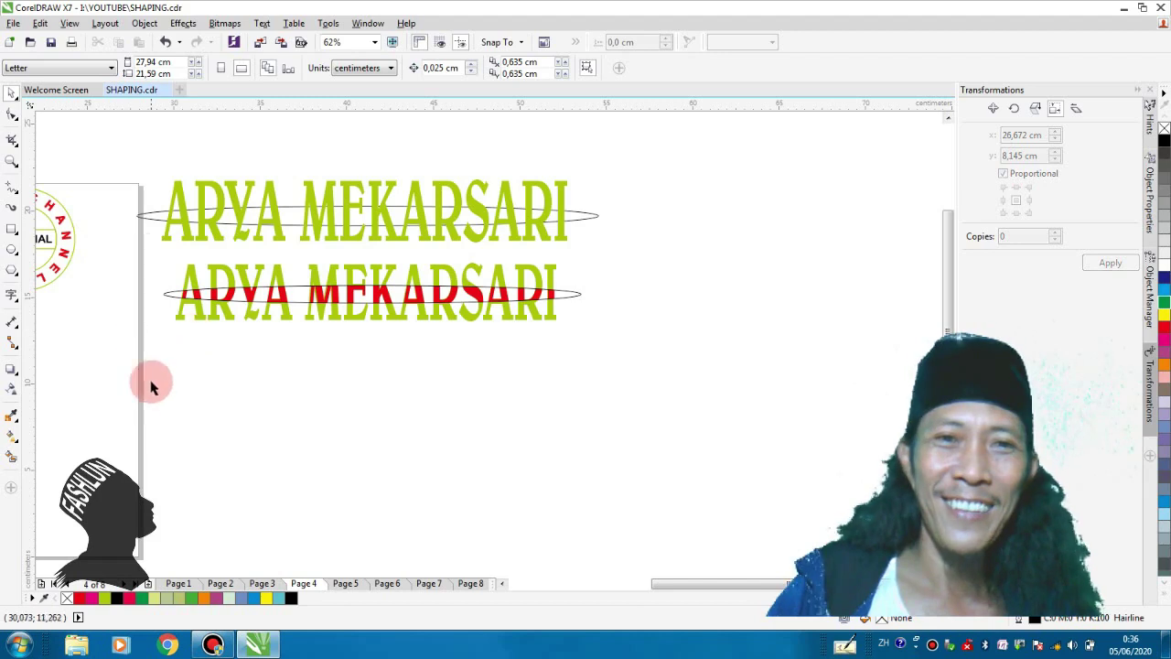
drag(121, 158, 651, 377)
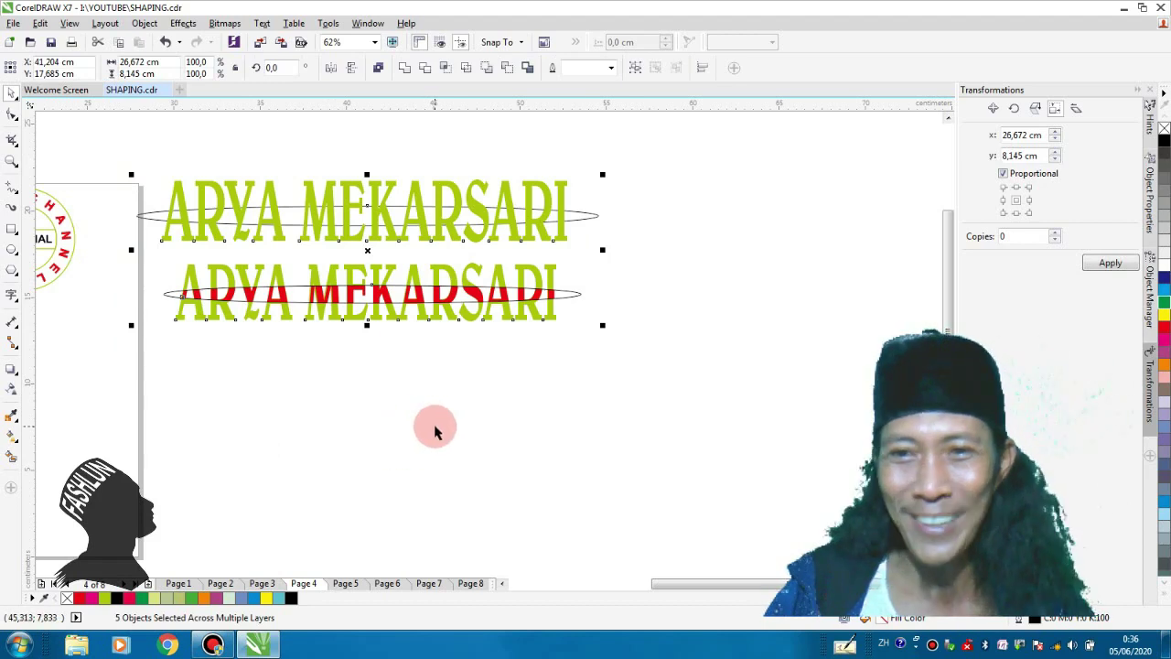
click(185, 435)
Shift the lower two-colour text line together with its ellipse slightly left beneath the upper line
drag(141, 439, 693, 250)
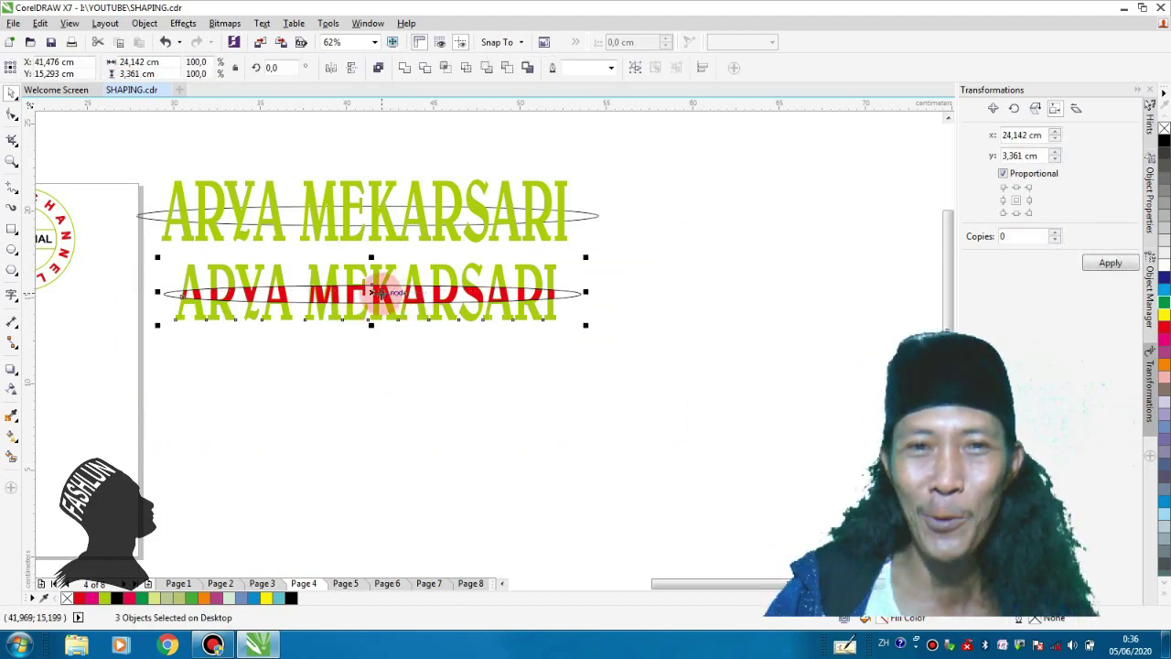
drag(371, 291, 361, 293)
click(182, 311)
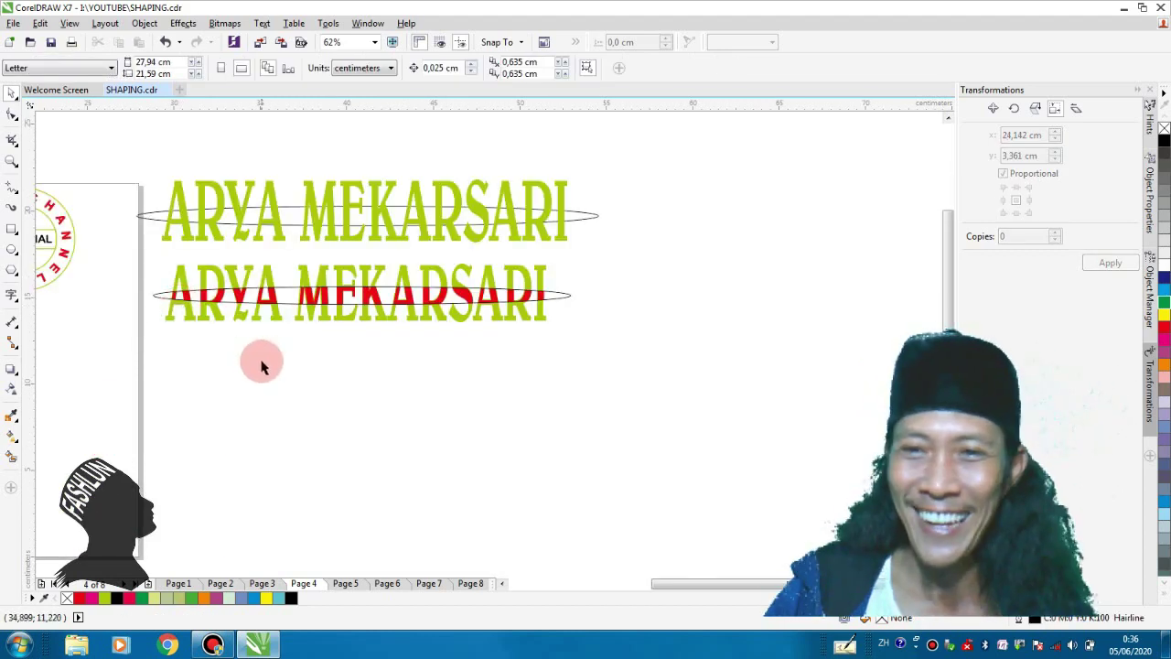
scroll(219, 308, up, 2)
scroll(255, 333, down, 2)
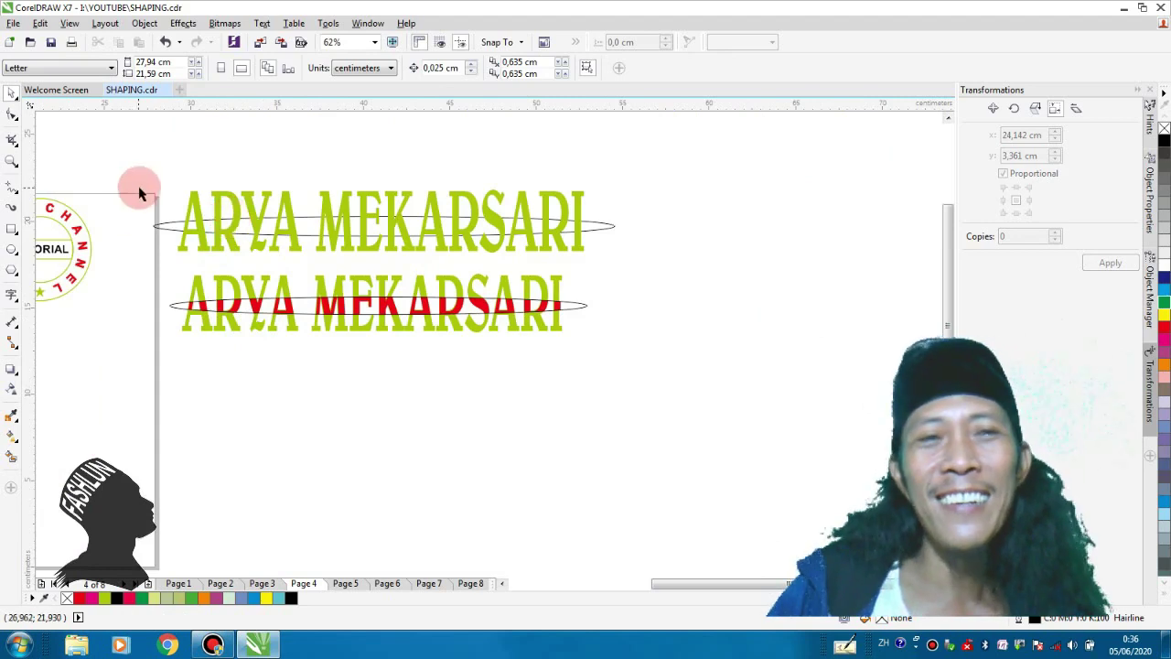
Intersect the upper text line with its ellipse, selecting the ellipse first and the green text second
click(174, 229)
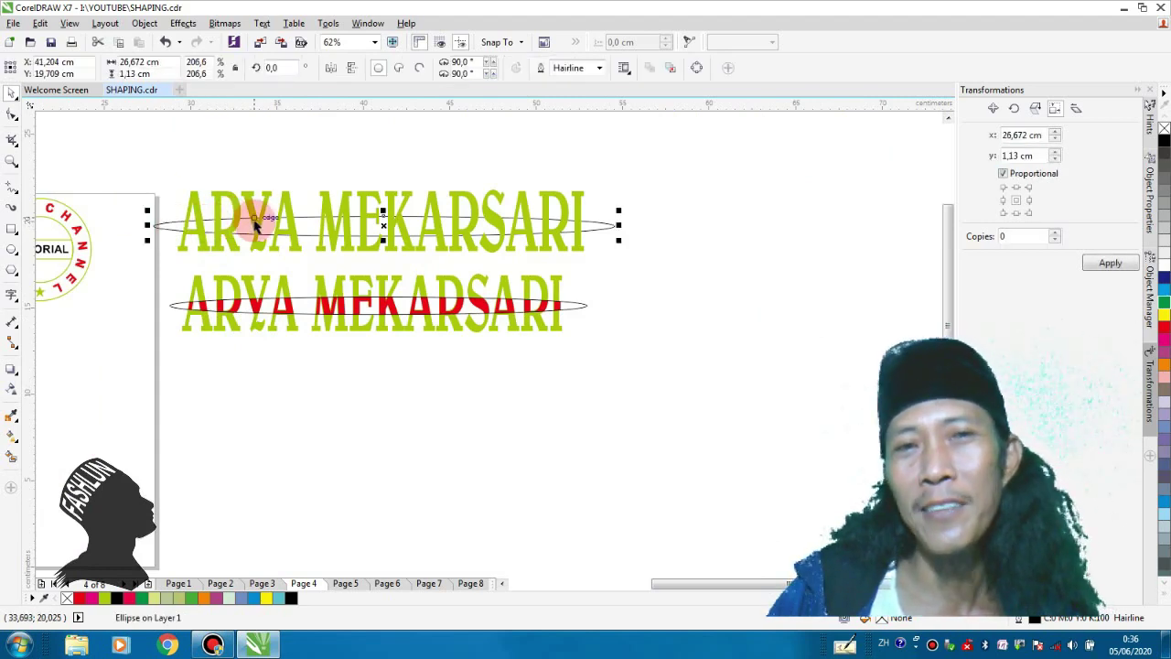
scroll(229, 223, up, 2)
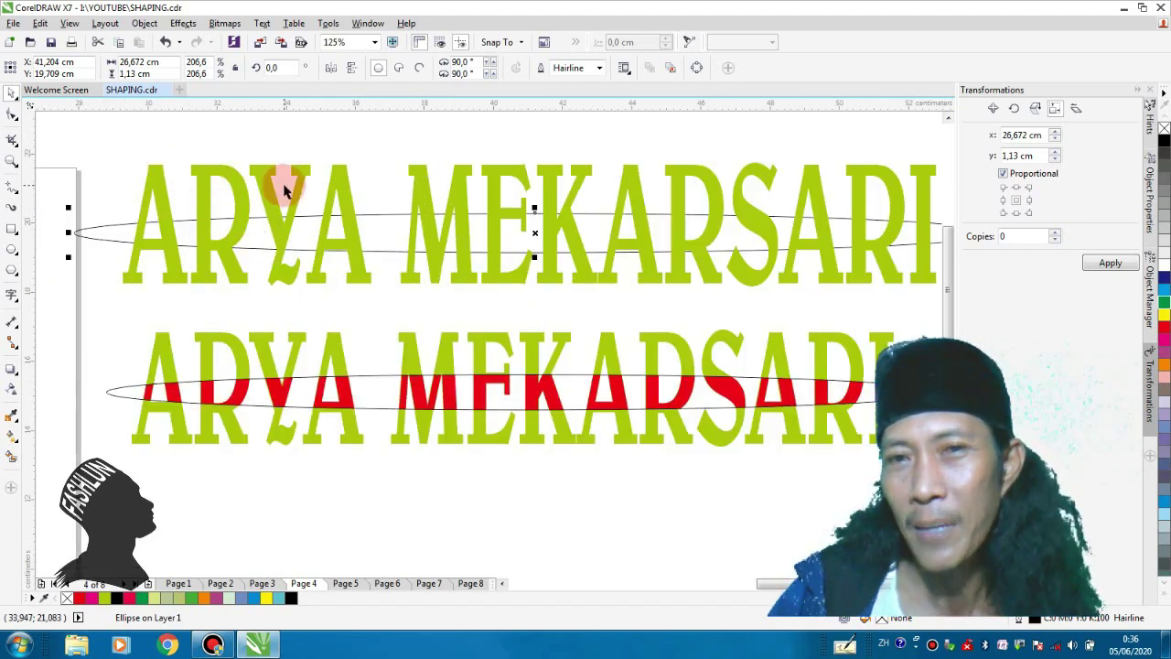
click(105, 257)
click(99, 241)
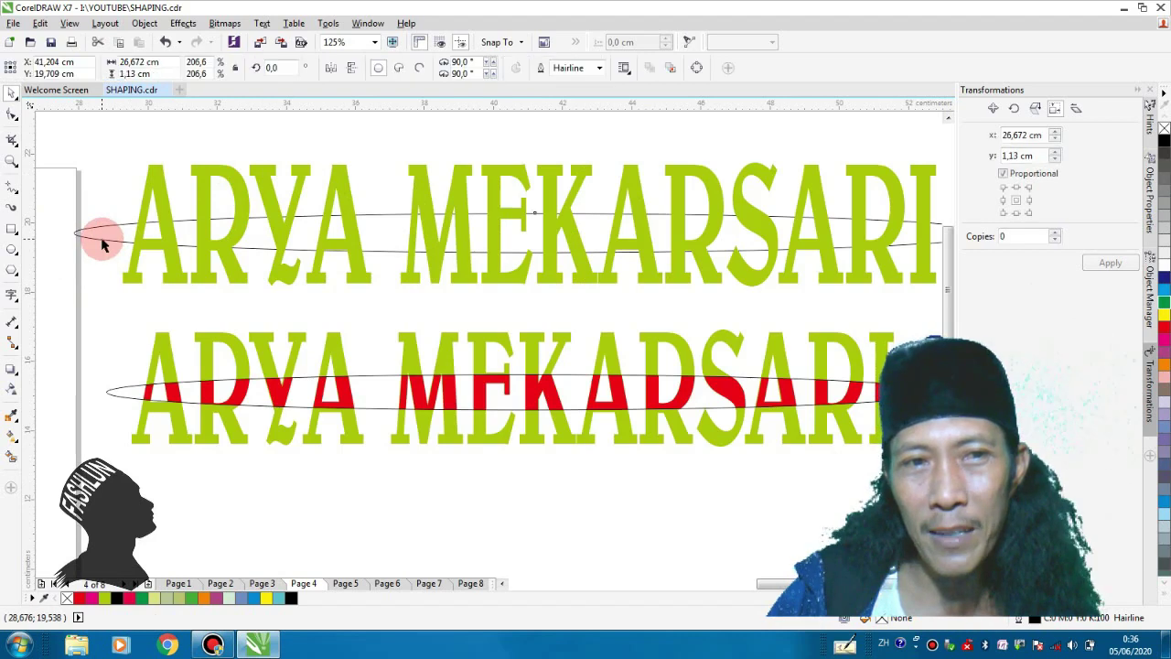
scroll(102, 239, up, 2)
scroll(101, 239, down, 2)
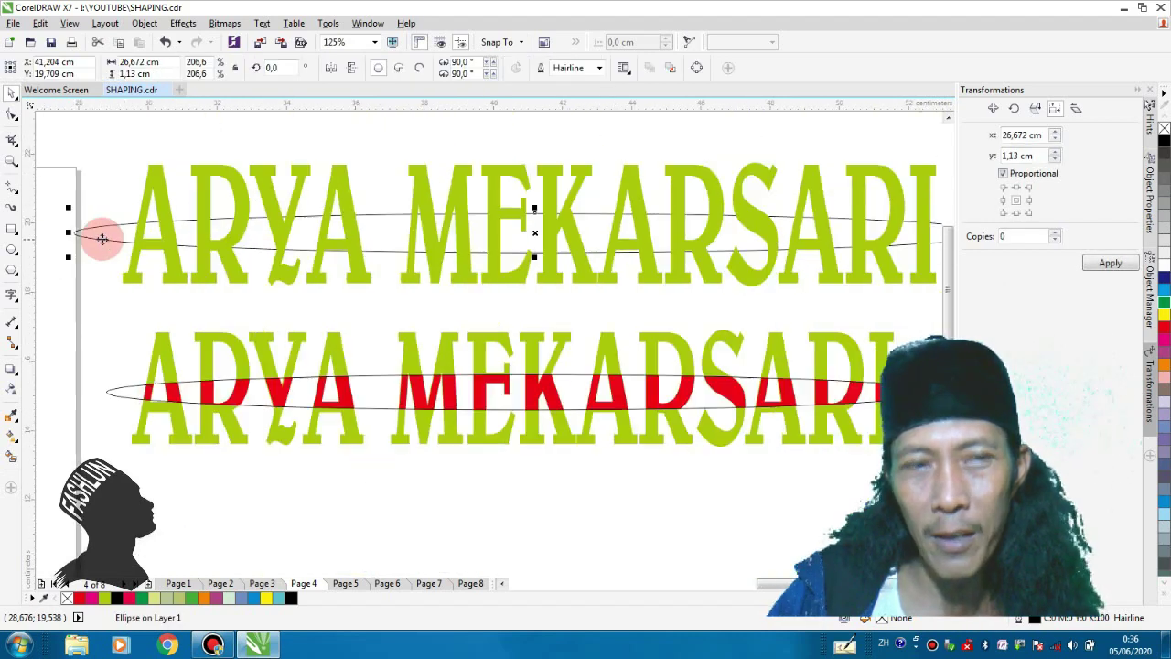
scroll(102, 236, up, 2)
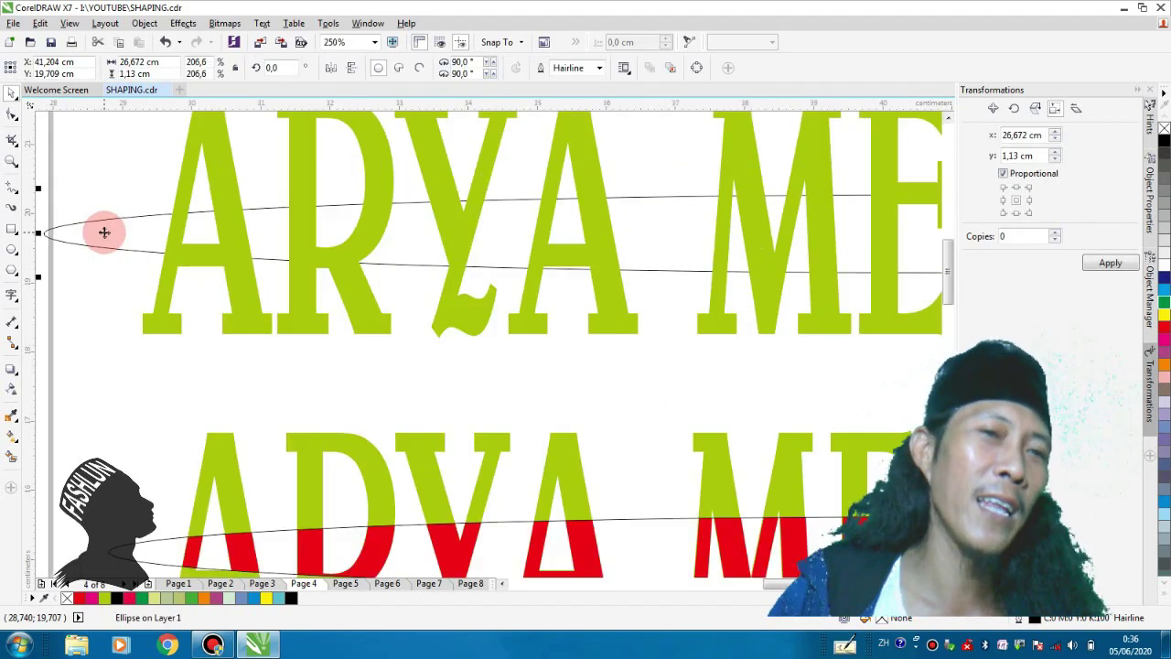
scroll(195, 228, down, 2)
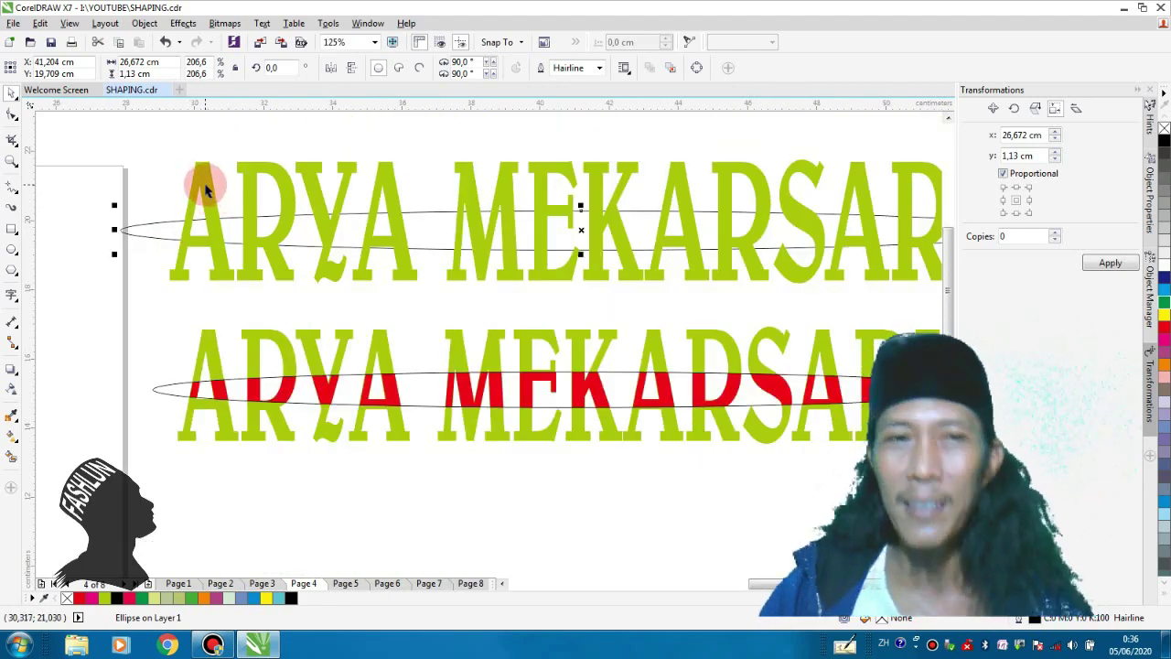
shift+click(204, 186)
scroll(204, 186, down, 2)
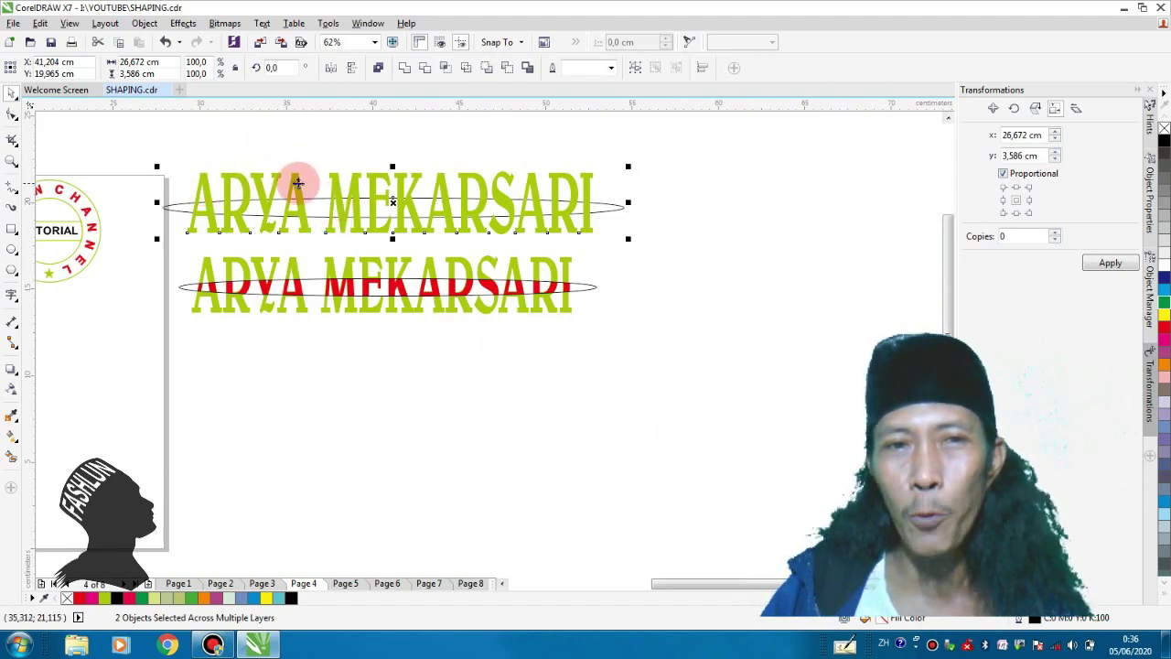
click(446, 71)
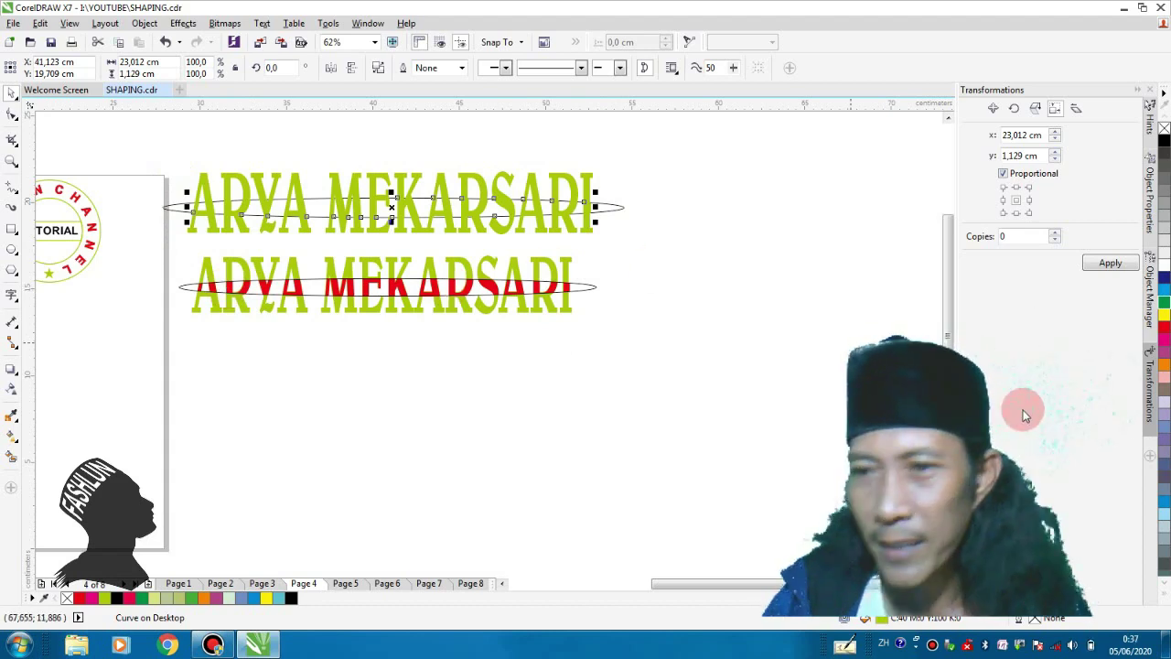
Fill the intersection piece across the upper text line with red
click(1166, 332)
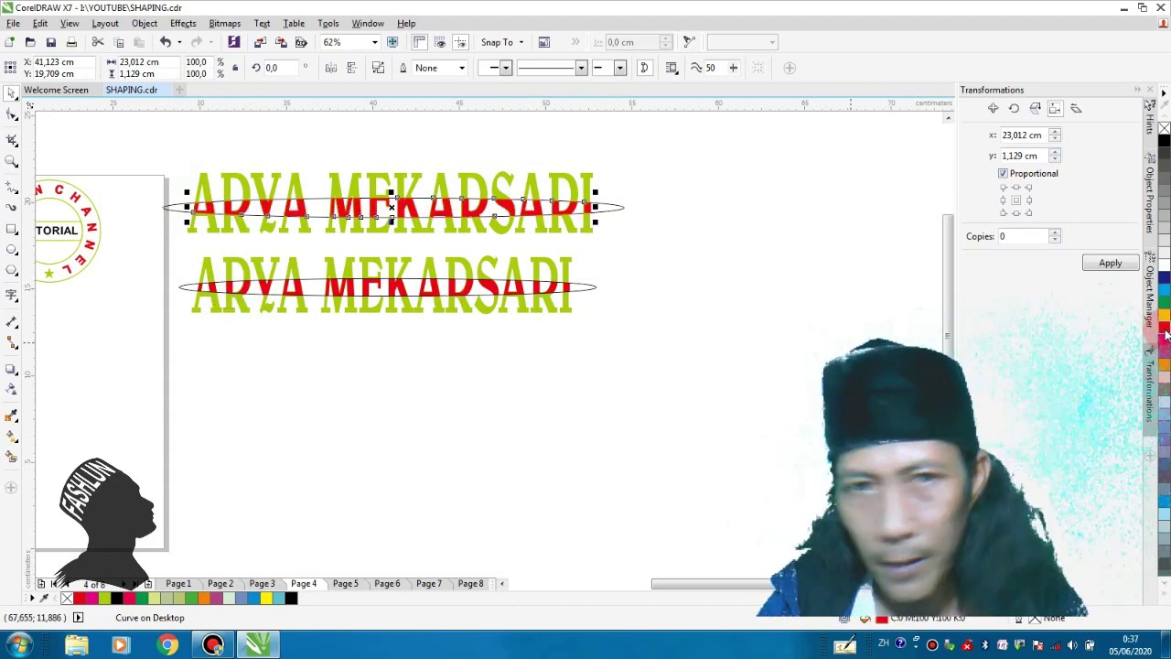
click(611, 395)
scroll(197, 188, up, 1)
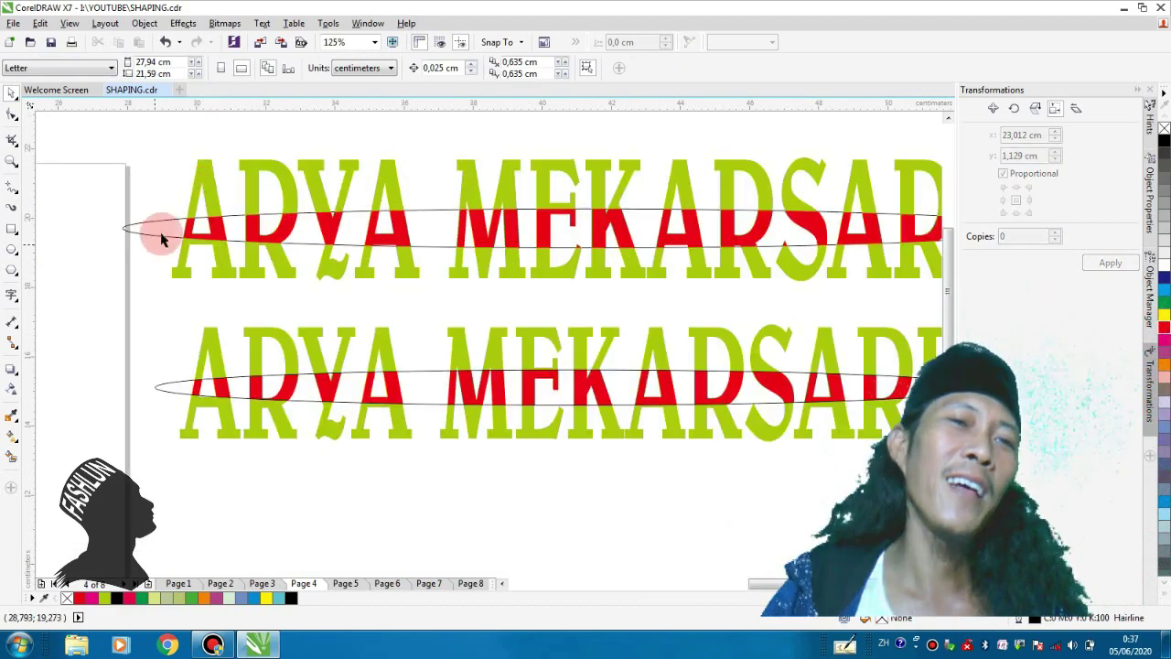
scroll(147, 227, down, 1)
Move the upper green text up and away from its ellipse, place the red piece back over the letters and shift the ellipse beneath them
drag(210, 209, 321, 136)
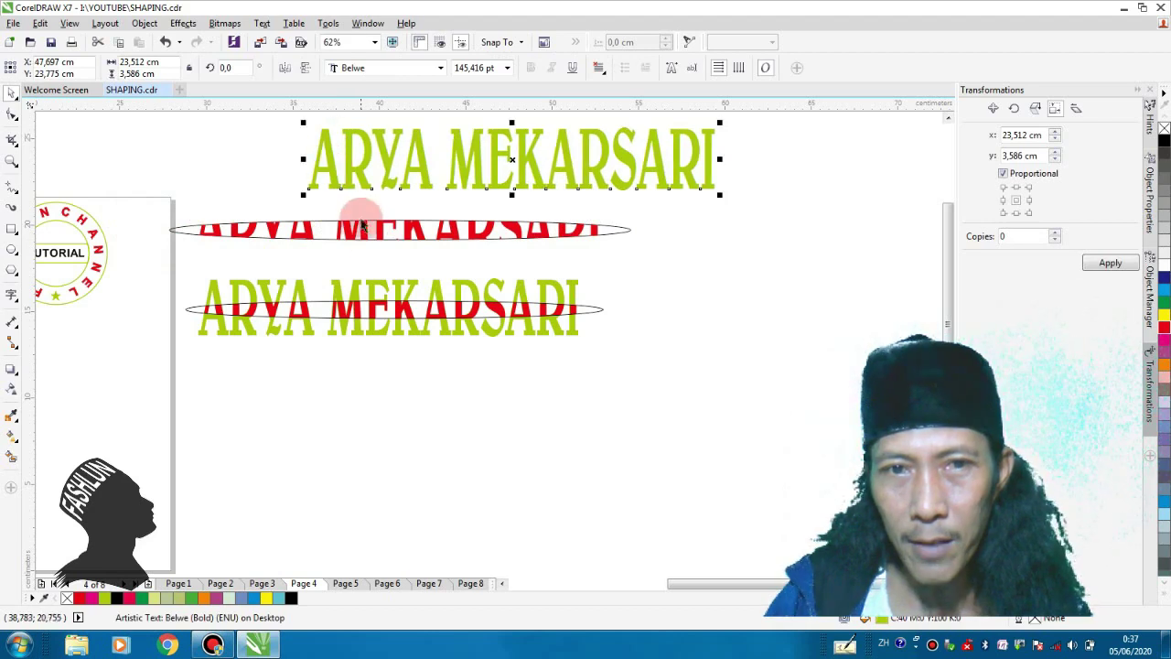
drag(363, 235, 511, 164)
drag(549, 231, 659, 235)
scroll(659, 236, down, 3)
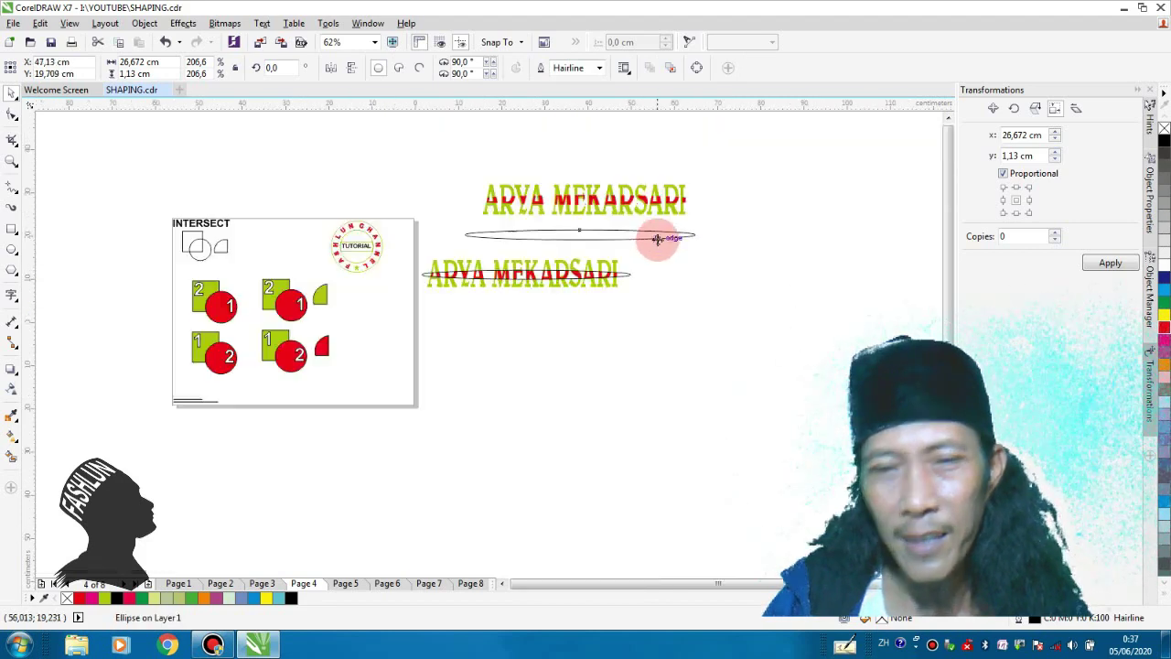
click(635, 361)
scroll(631, 235, up, 2)
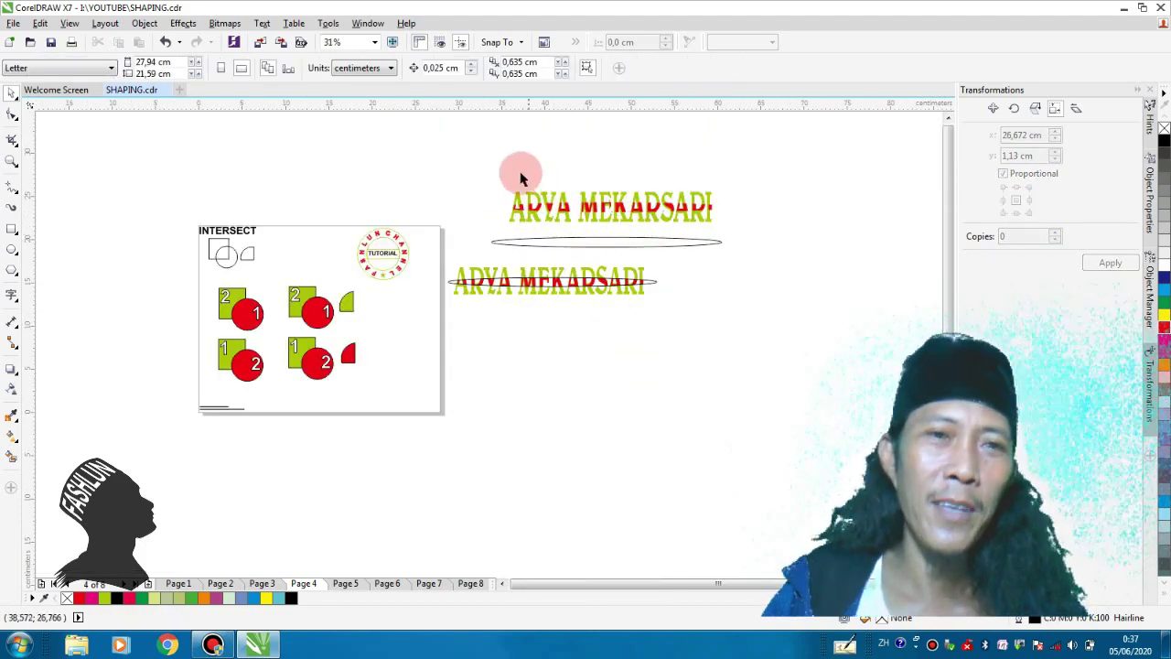
Move the upper two-colour text and its separate ellipse below the other text line, and lower the ellipse slightly further
drag(460, 171, 754, 260)
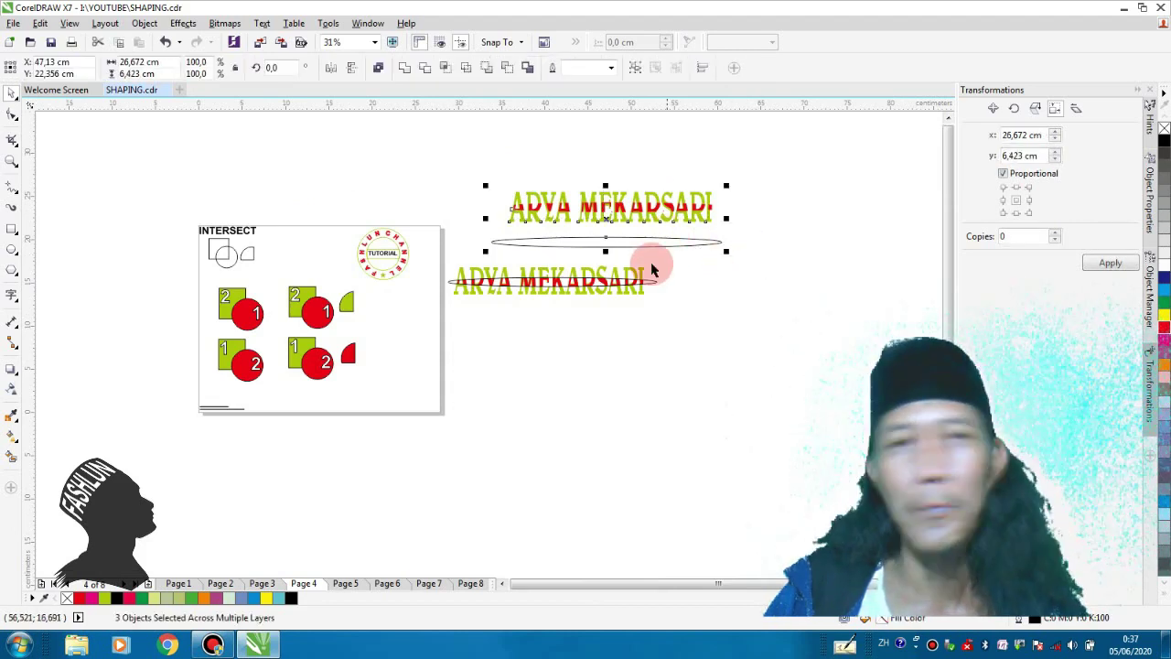
drag(608, 220, 546, 338)
click(546, 422)
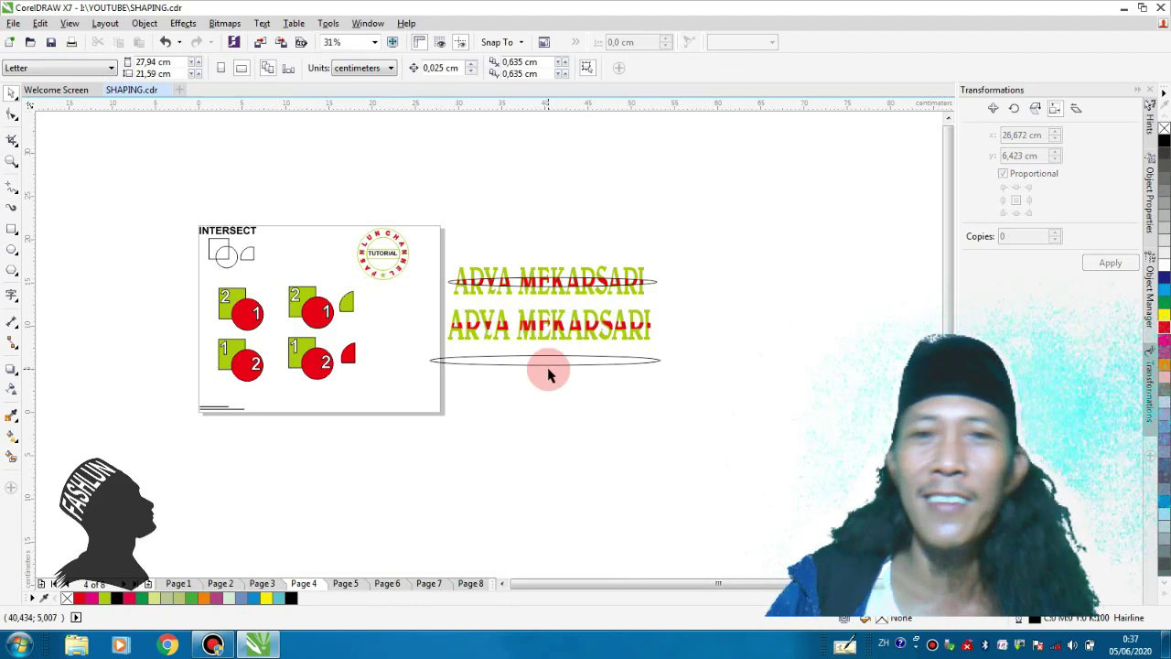
click(547, 361)
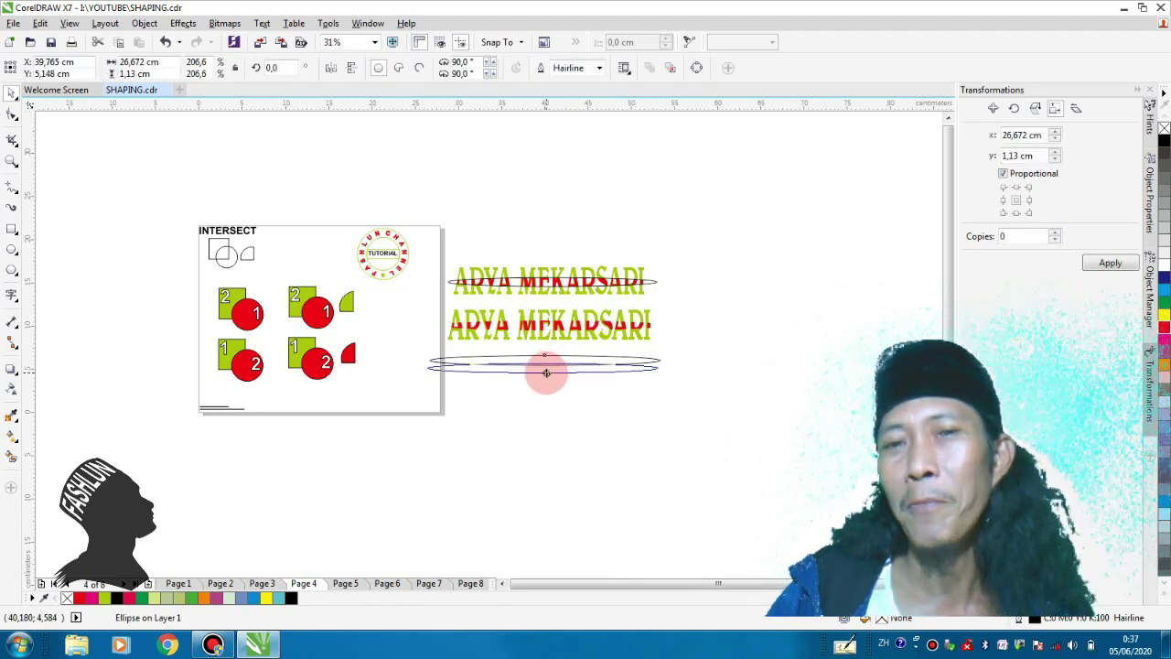
click(546, 373)
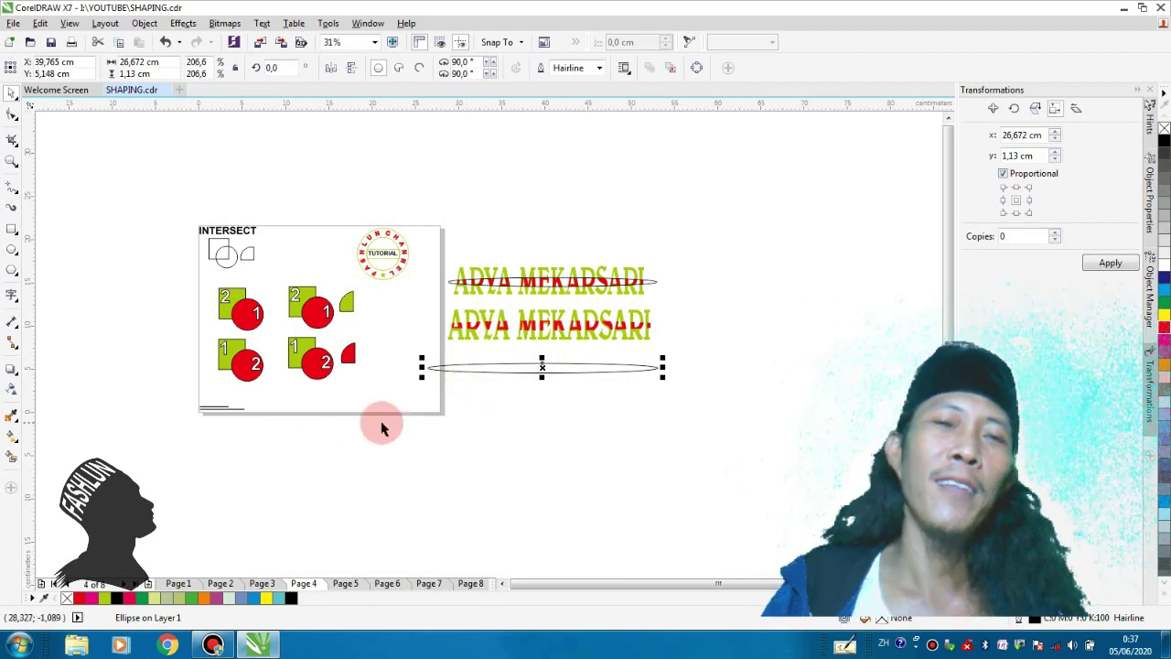
scroll(295, 434, up, 1)
scroll(351, 379, down, 1)
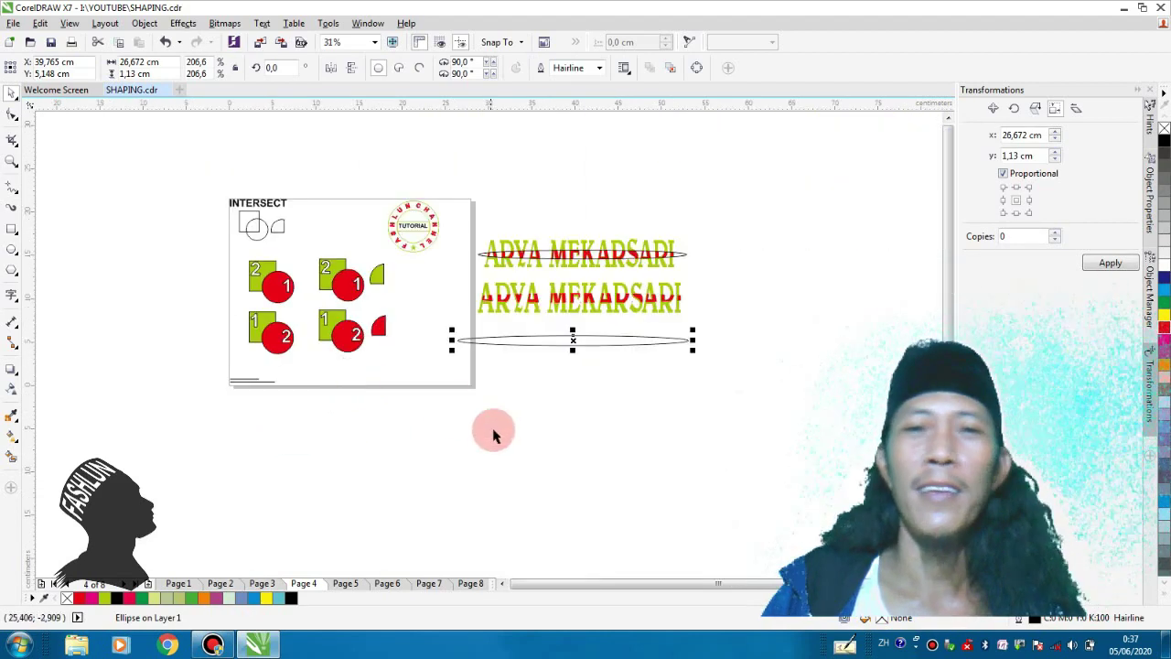
Examine the finished Intersect examples on Page 4, looking closely at the two-colour text lines and the ellipse below them
click(140, 173)
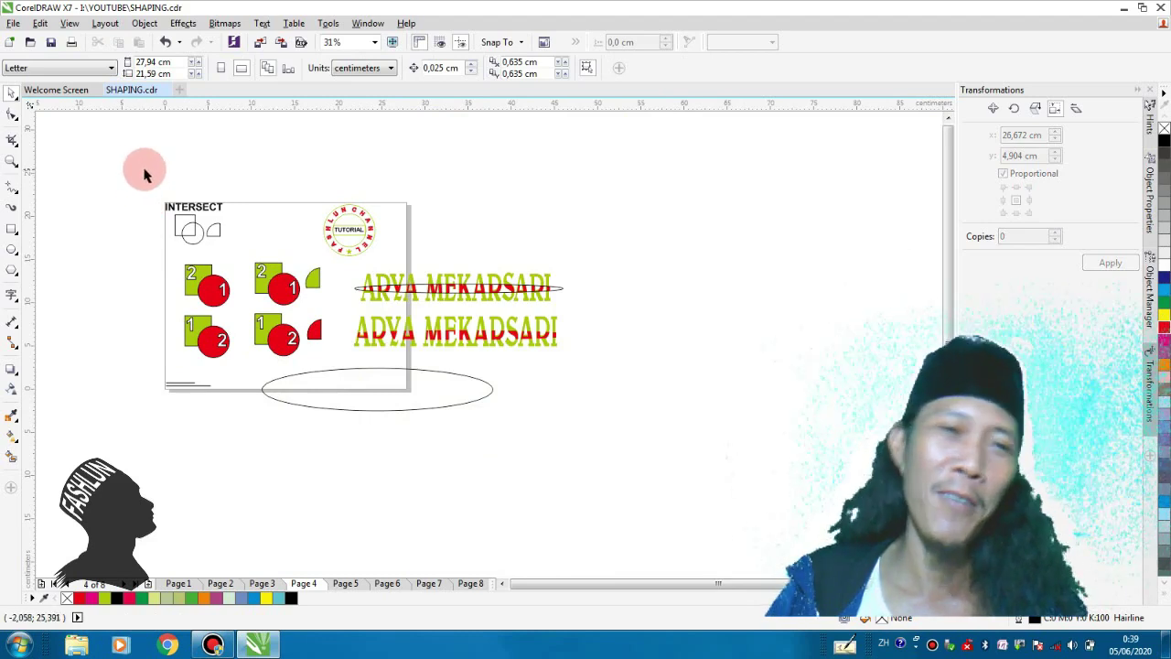
scroll(167, 242, up, 1)
scroll(170, 244, down, 1)
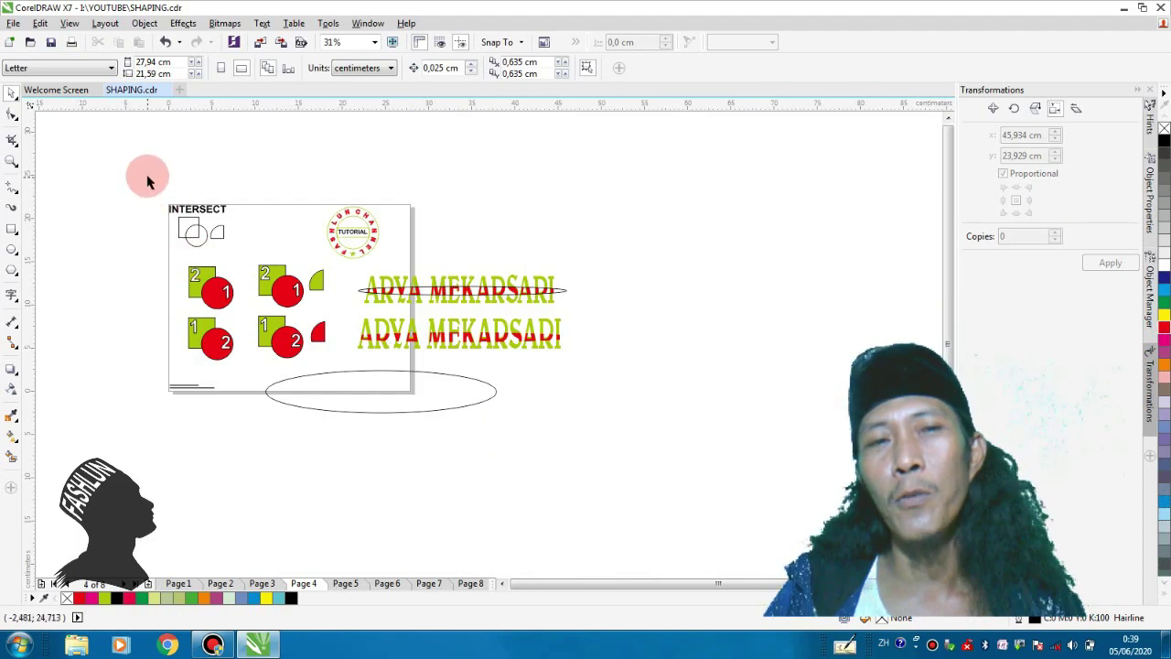
mouse_move(148, 172)
mouse_down()
mouse_move(261, 309)
mouse_move(502, 460)
mouse_move(562, 450)
mouse_up()
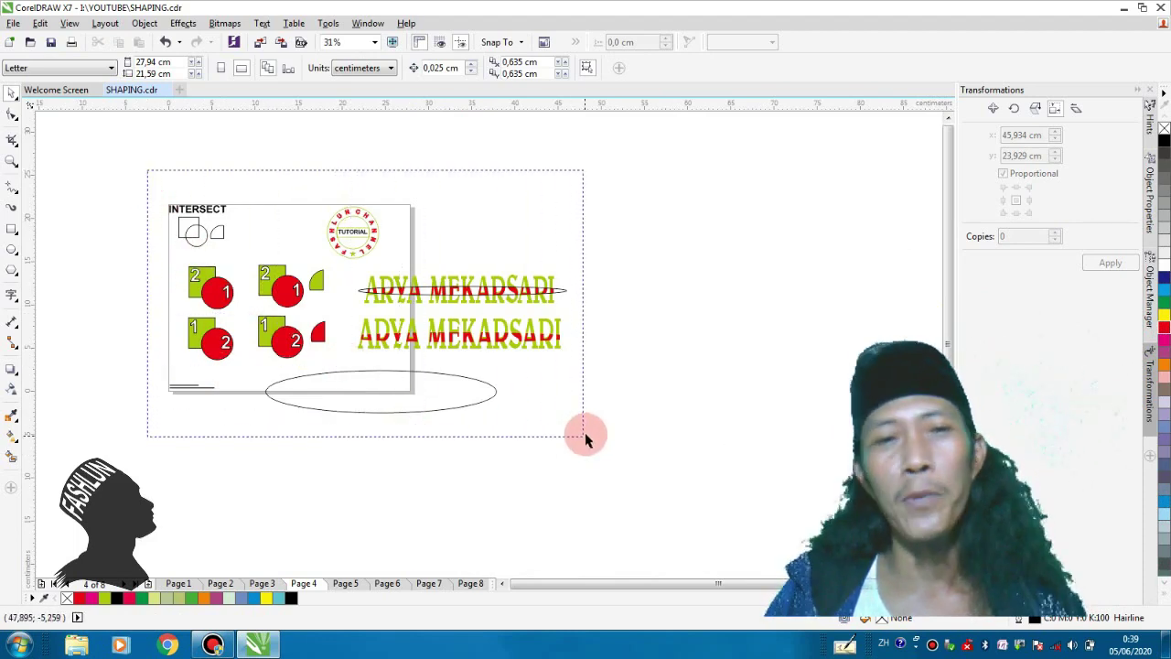
drag(584, 430, 584, 430)
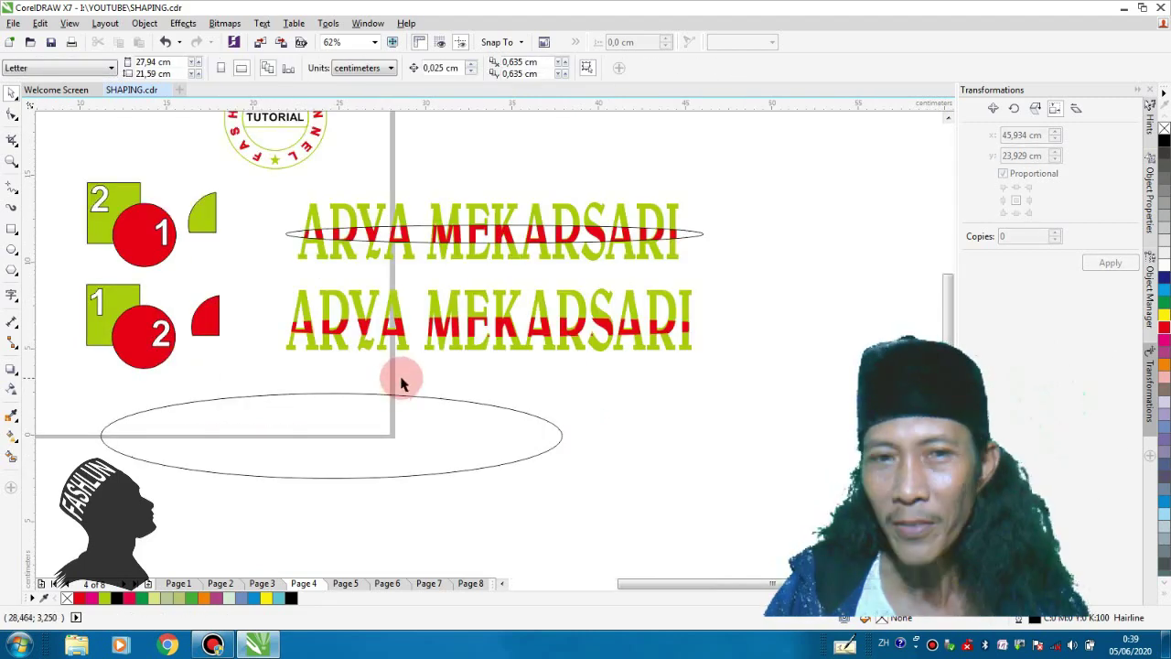
scroll(405, 380, down, 1)
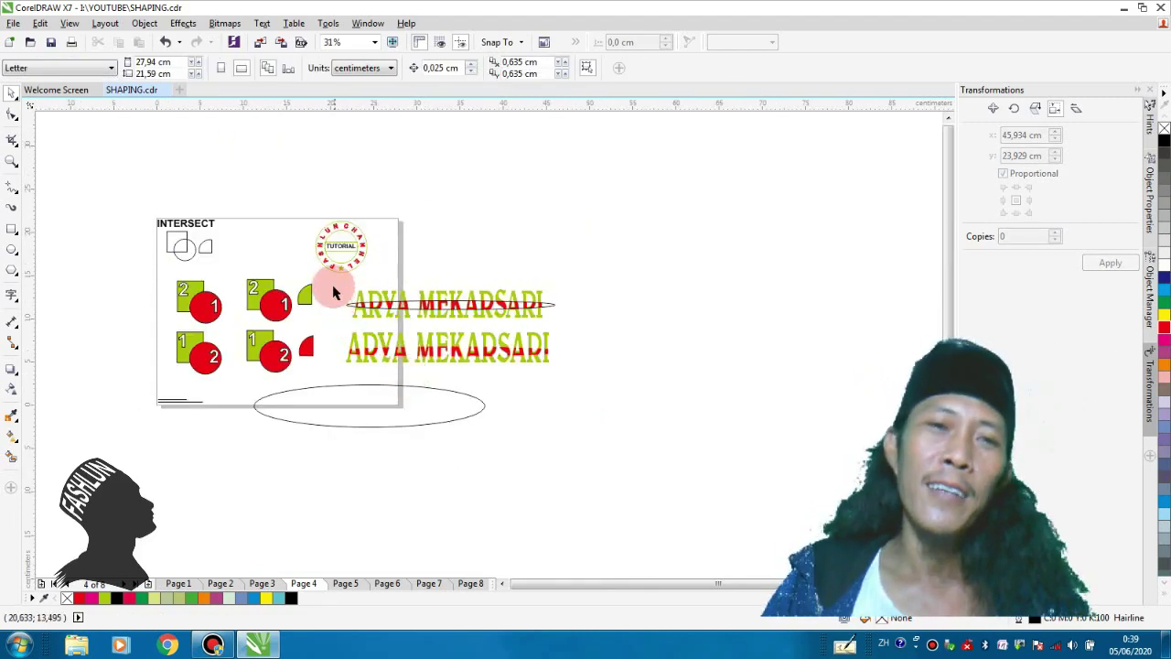
drag(353, 304, 338, 298)
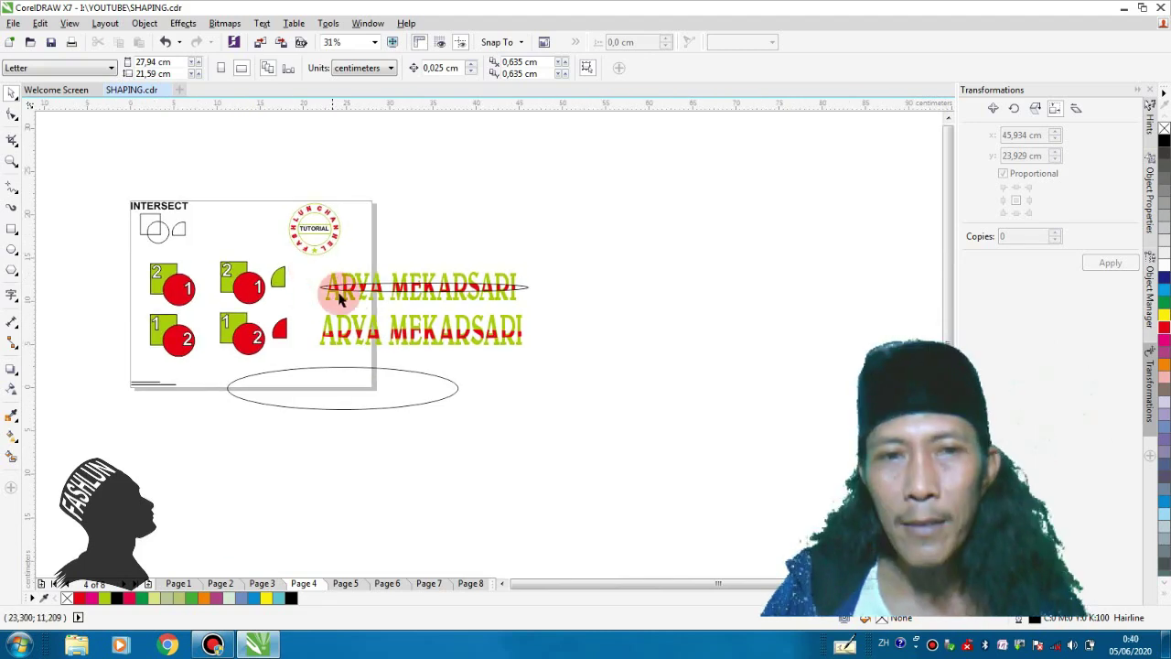